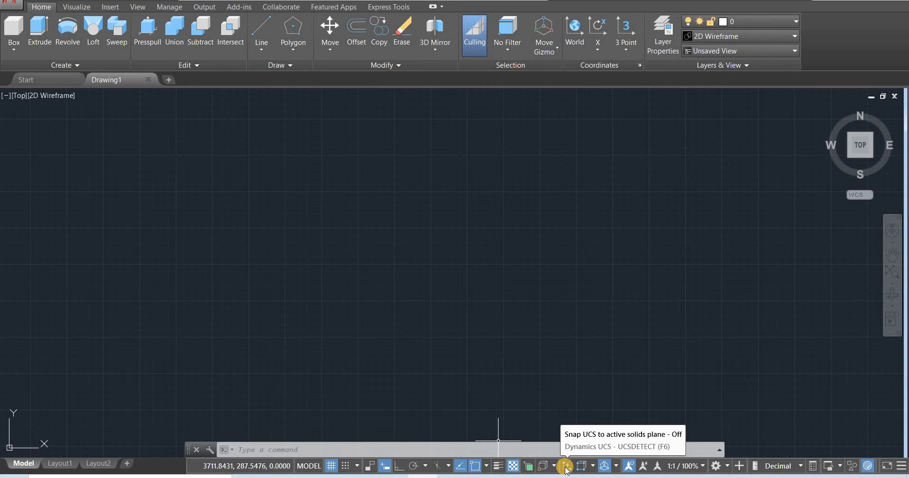
Step: Turn on Dynamic UCS and draw a rectangle near the middle of the drawing area in the top view
key(F6)
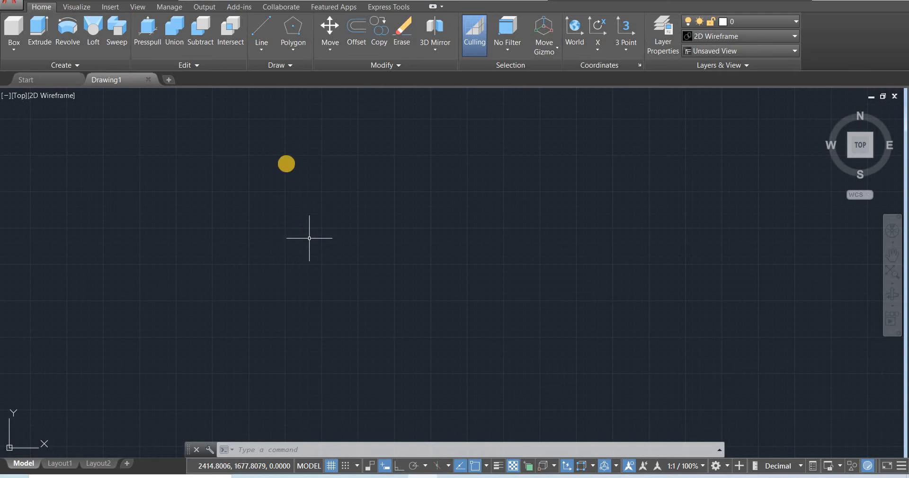
click(293, 53)
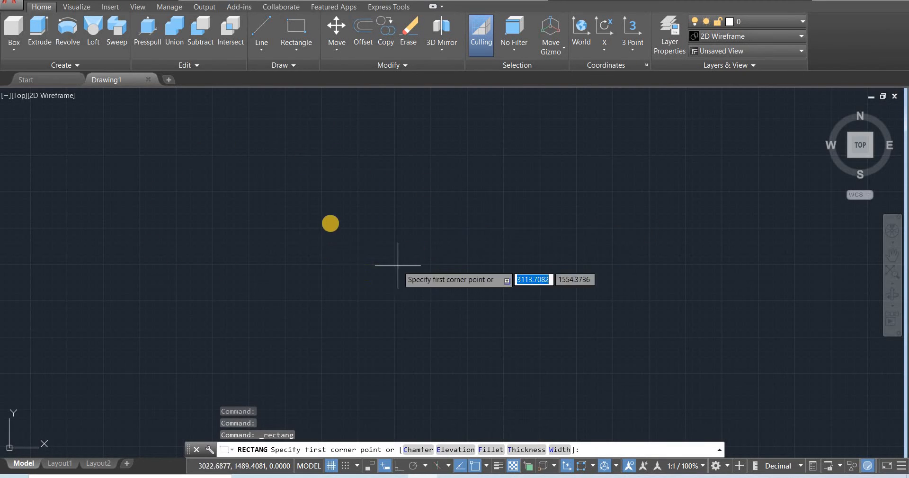
click(345, 201)
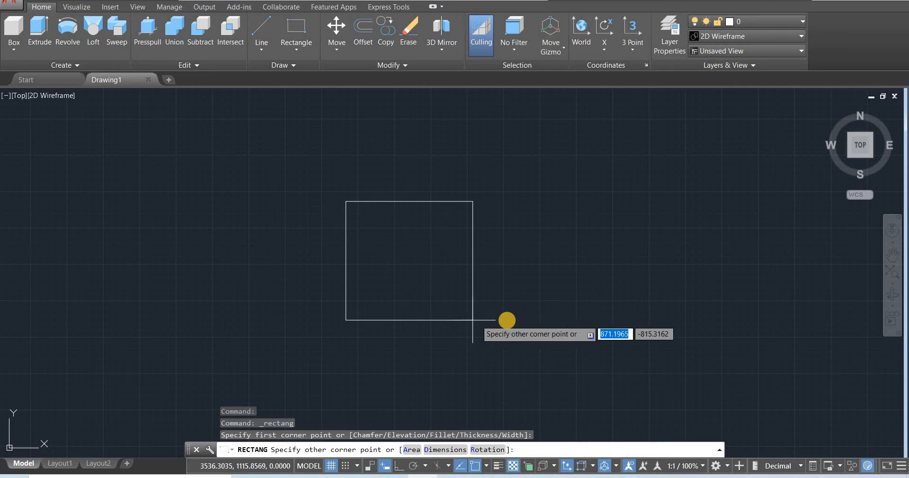
click(494, 332)
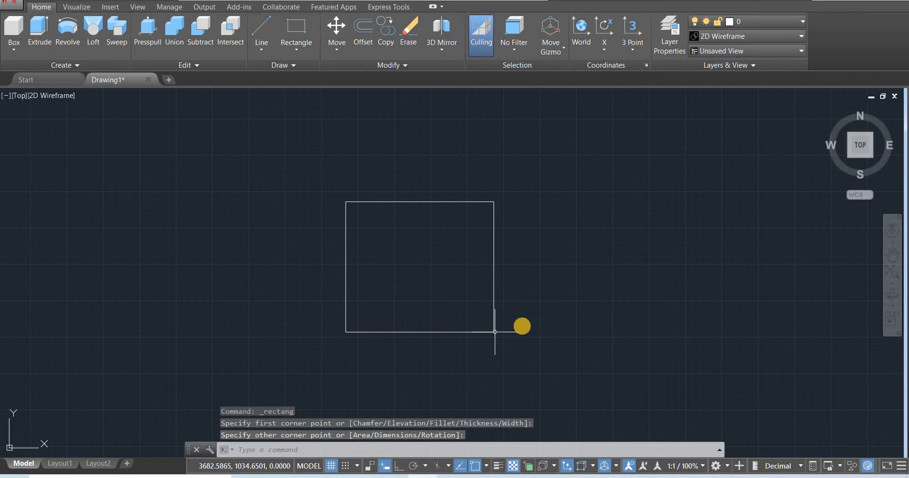
Step: In an isometric view, draw a 6-sided polygon centred inside the rectangle, inscribed in a circle with a radius of about 380 units
mouse_move(834, 116)
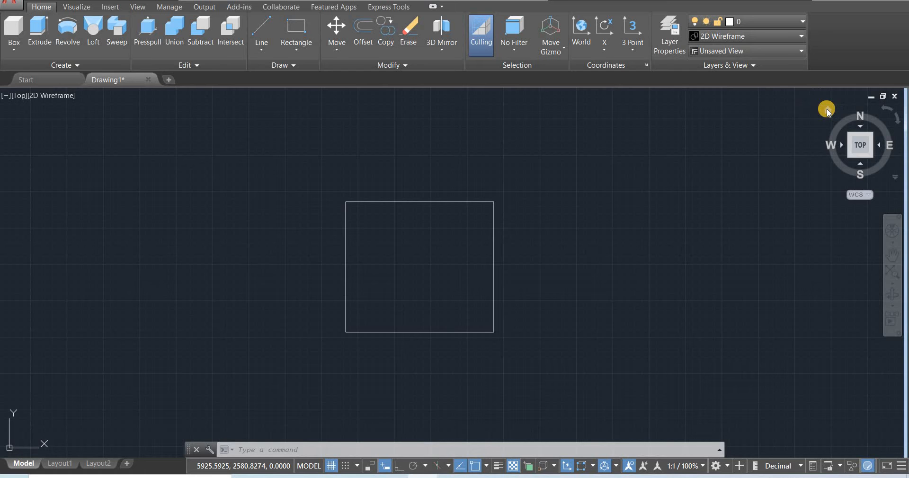
click(827, 112)
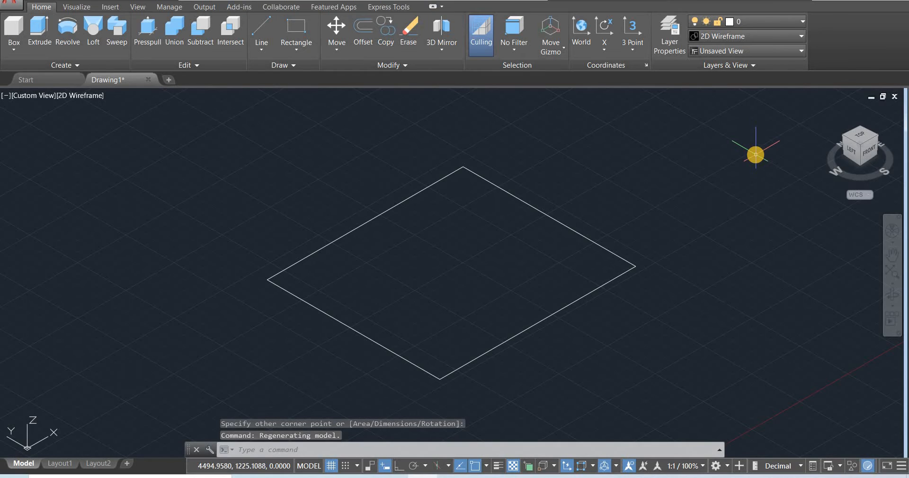
click(296, 50)
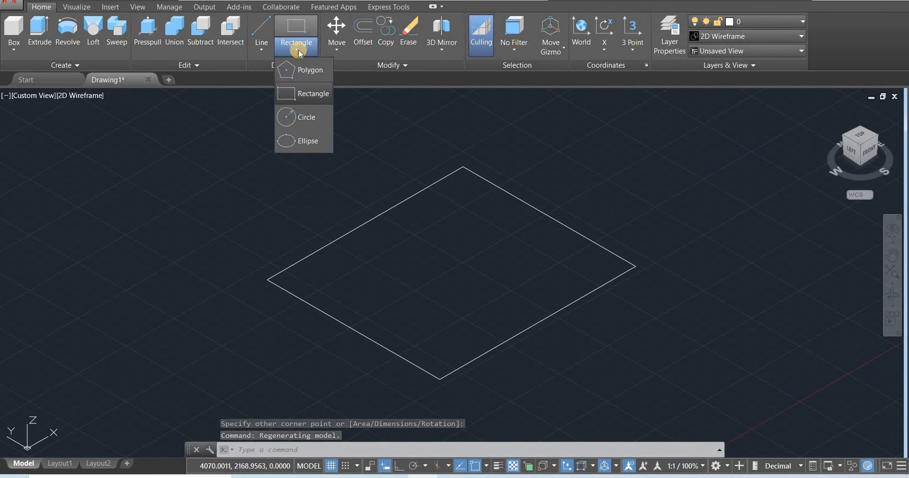
click(298, 71)
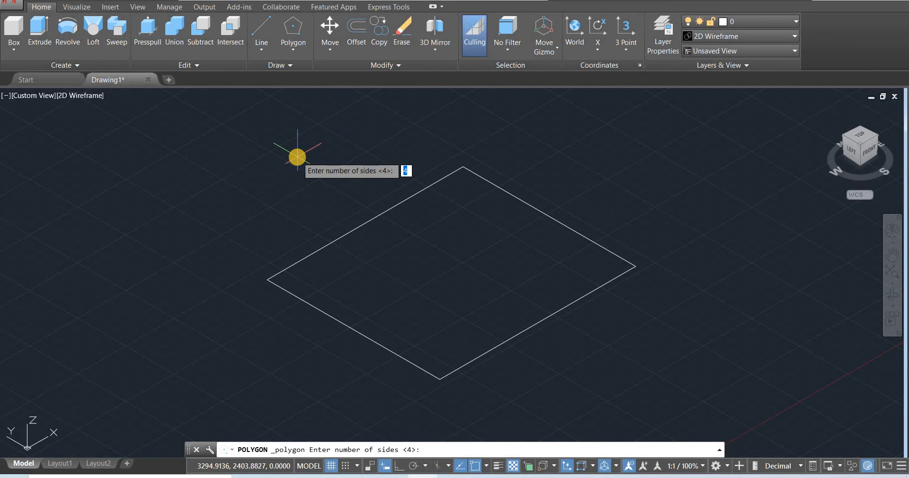
text(6)
key(Return)
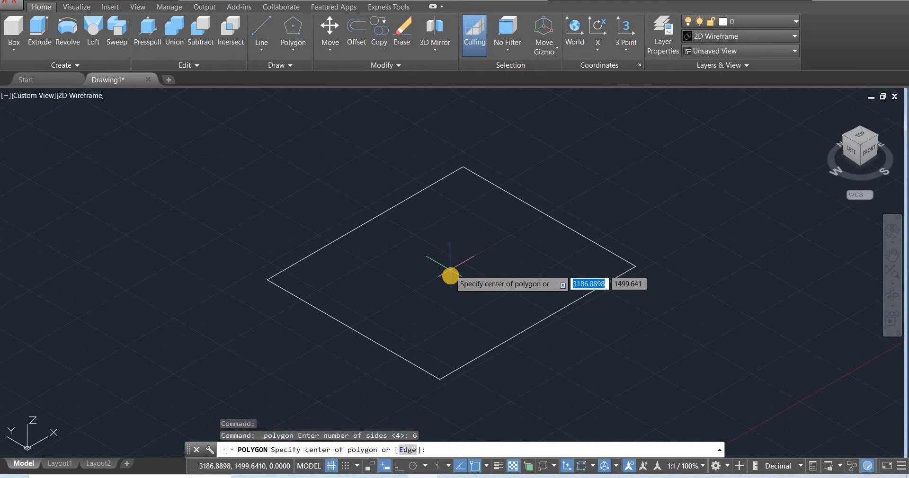
click(450, 275)
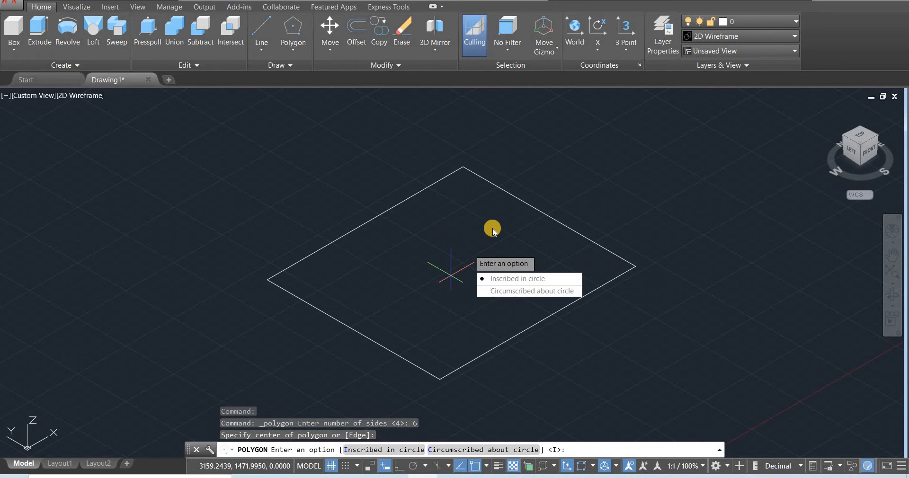
key(Return)
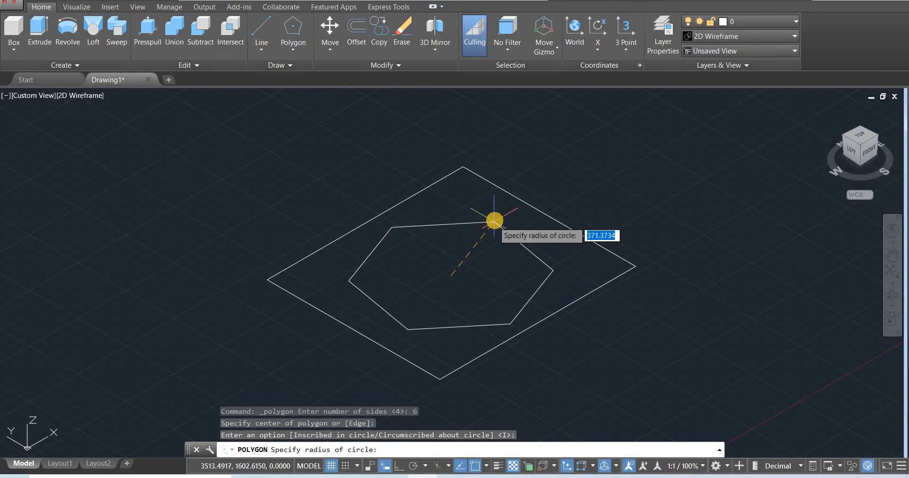
click(494, 221)
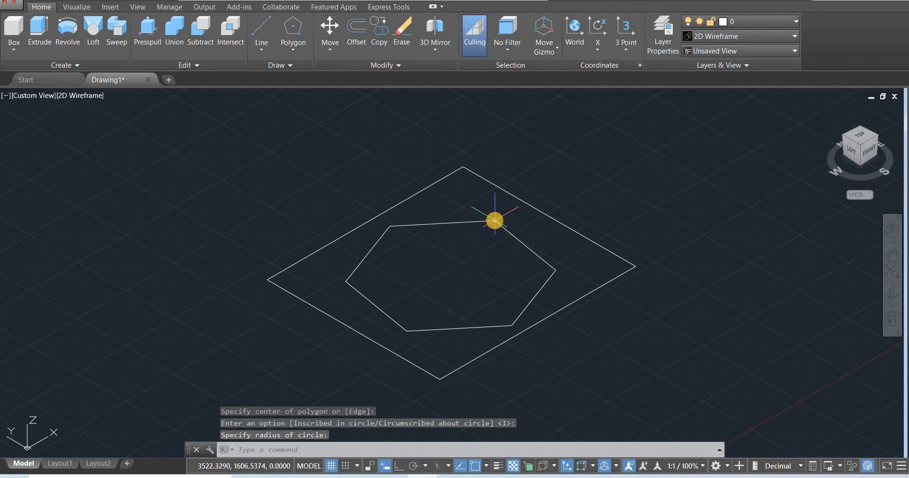
Step: Draw a small circle centred inside the hexagon
click(291, 51)
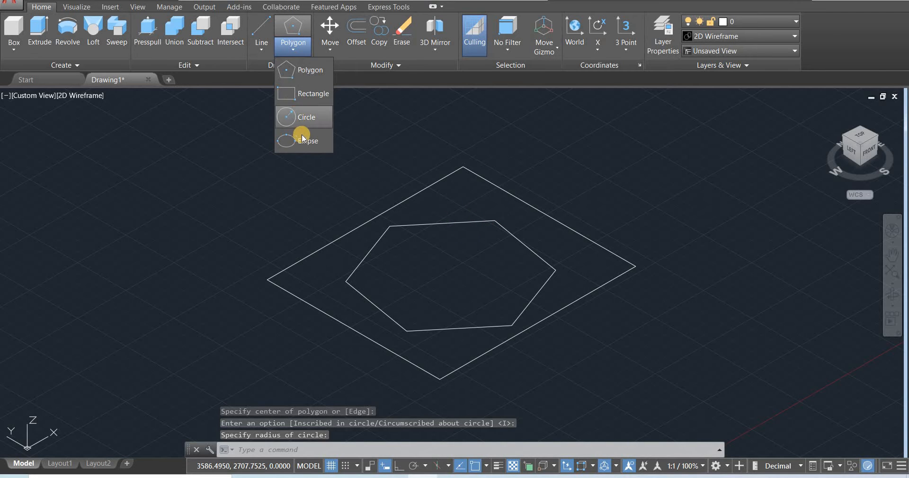
click(306, 121)
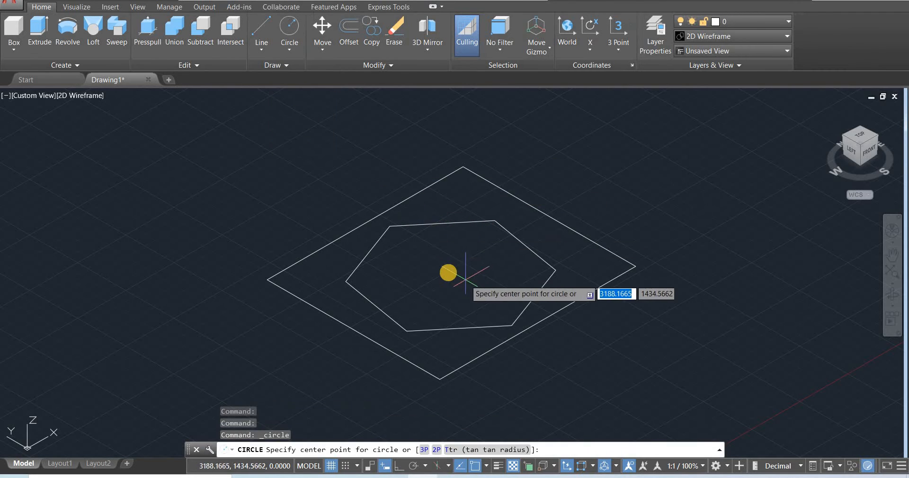
click(459, 254)
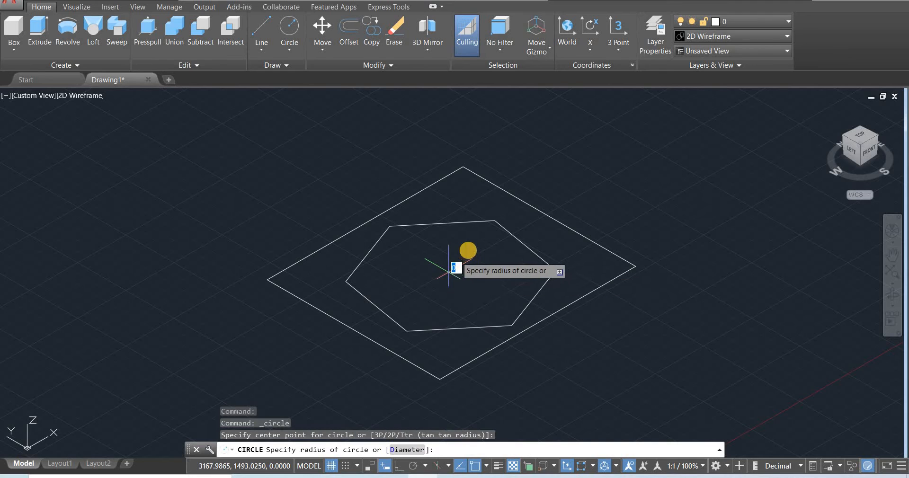
click(468, 250)
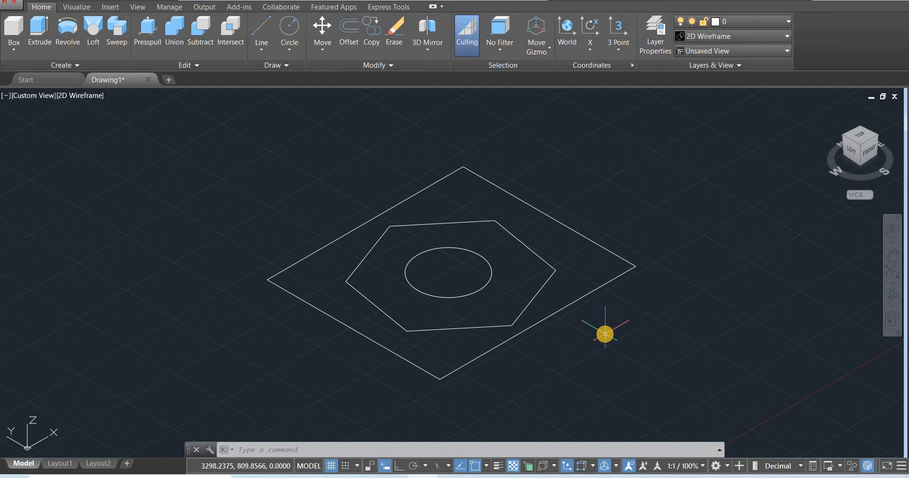
Step: Use 3DMOVE to raise the circle straight up along the Z axis, high above the rectangle and hexagon
mouse_move(605, 334)
shift+middle_down()
mouse_move(598, 300)
mouse_move(618, 333)
mouse_move(596, 325)
mouse_move(641, 319)
mouse_move(635, 294)
mouse_move(619, 324)
shift+middle_up()
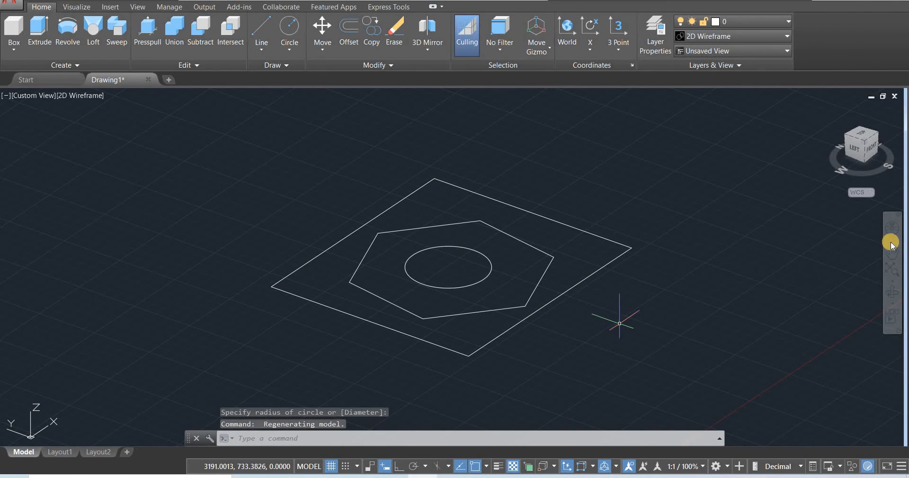
click(893, 304)
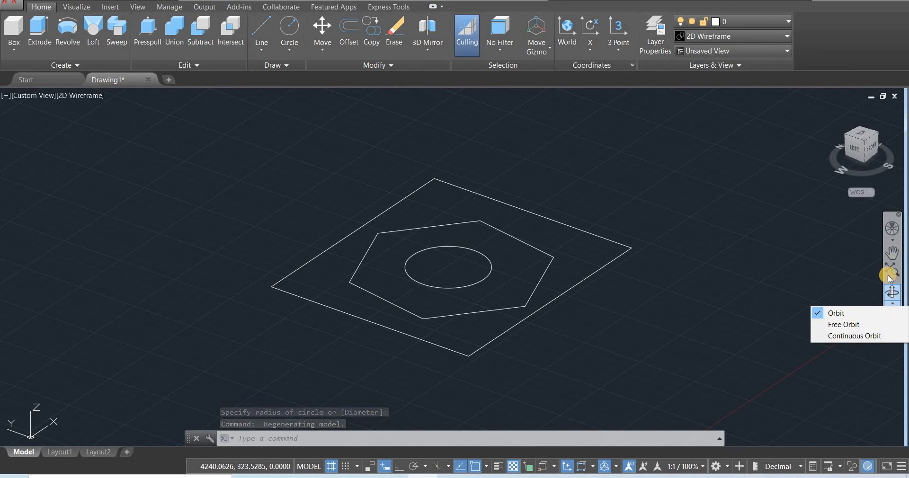
click(844, 315)
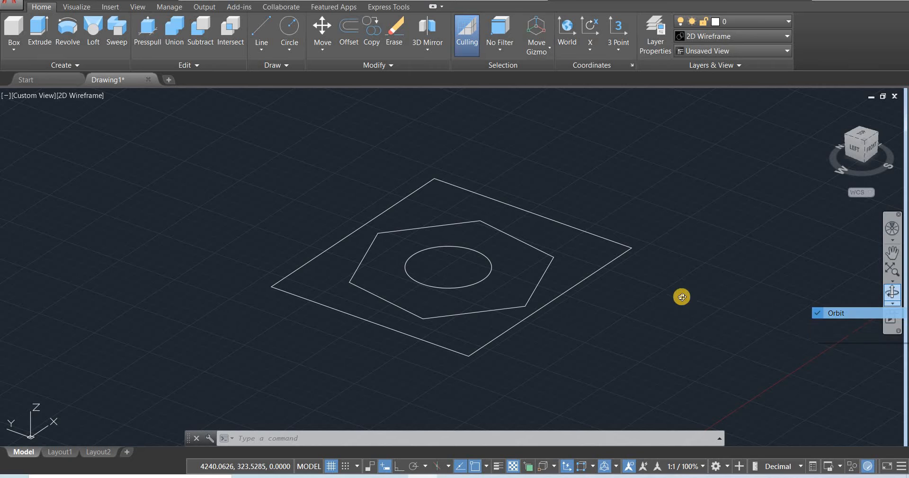
drag(523, 261, 497, 265)
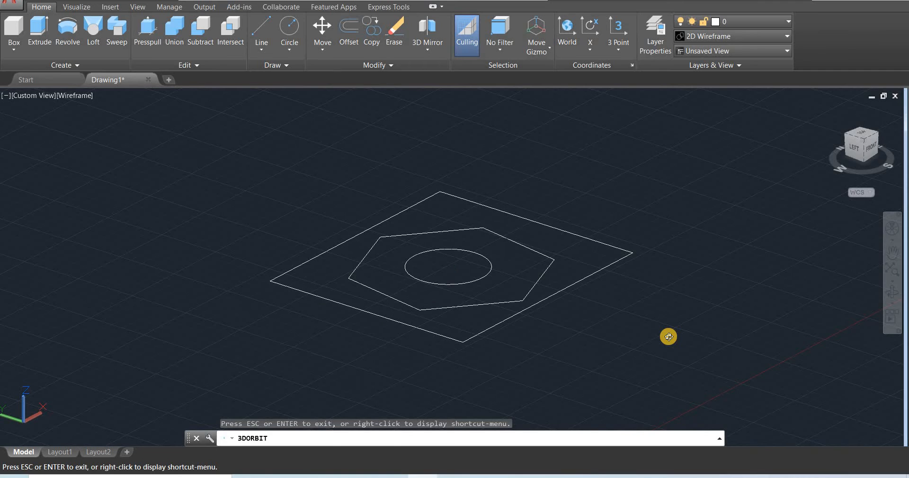
key(Escape)
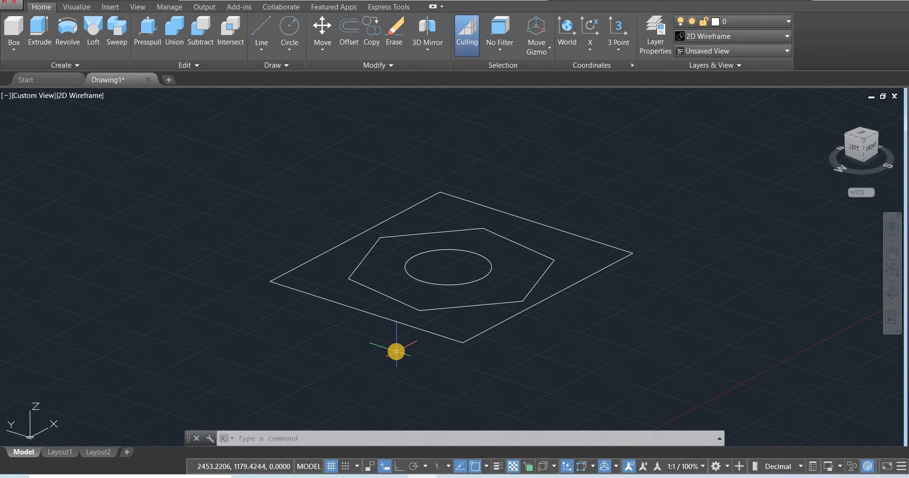
shift+middle_drag(396, 351, 422, 329)
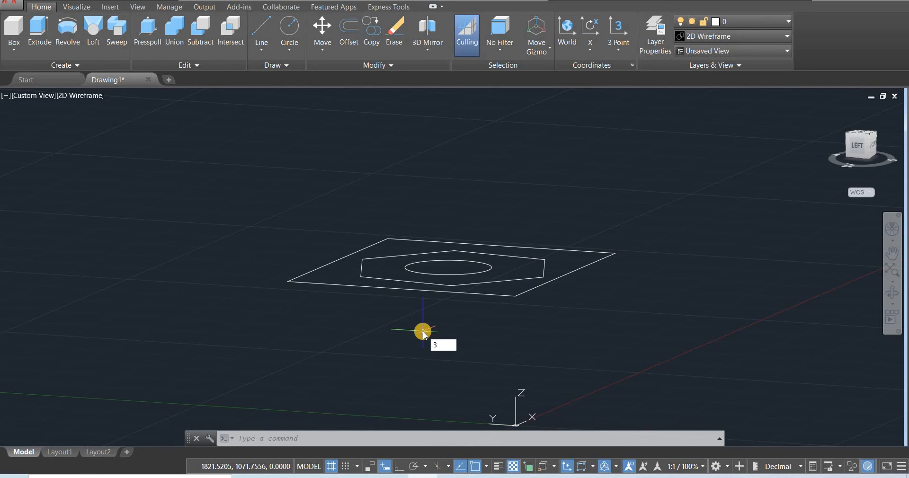
text(D)
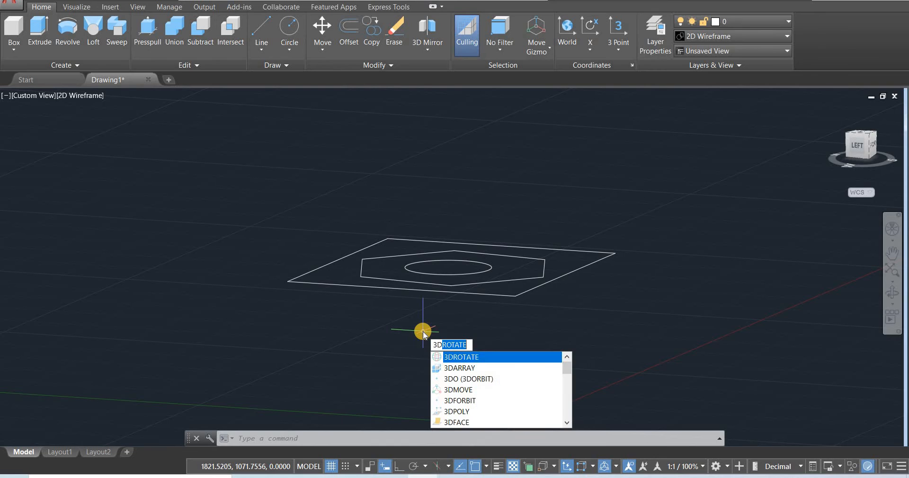
click(465, 389)
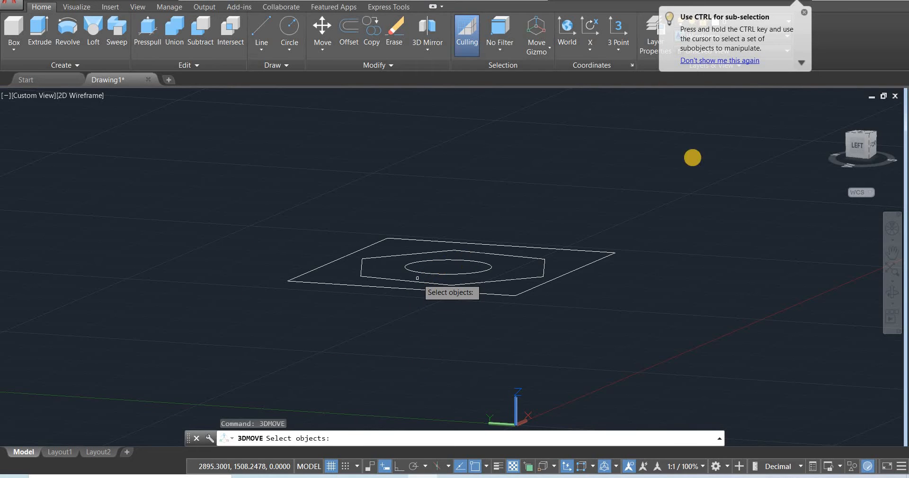
click(468, 273)
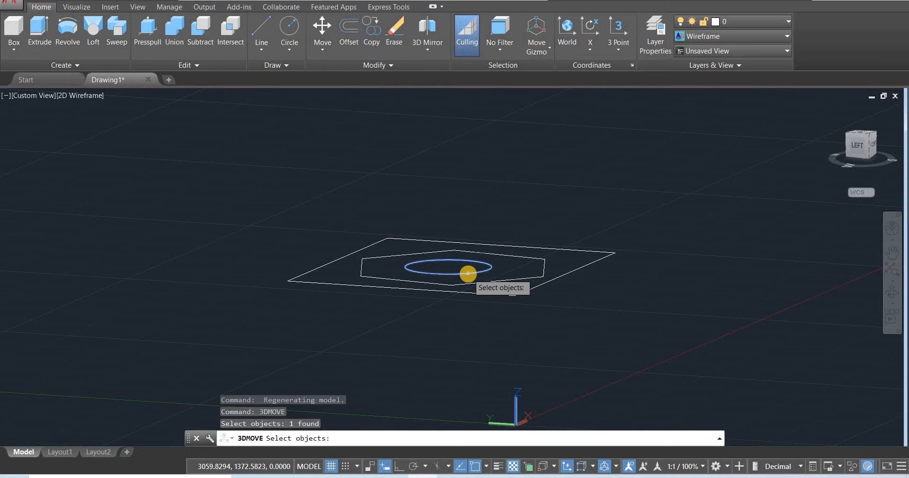
key(Return)
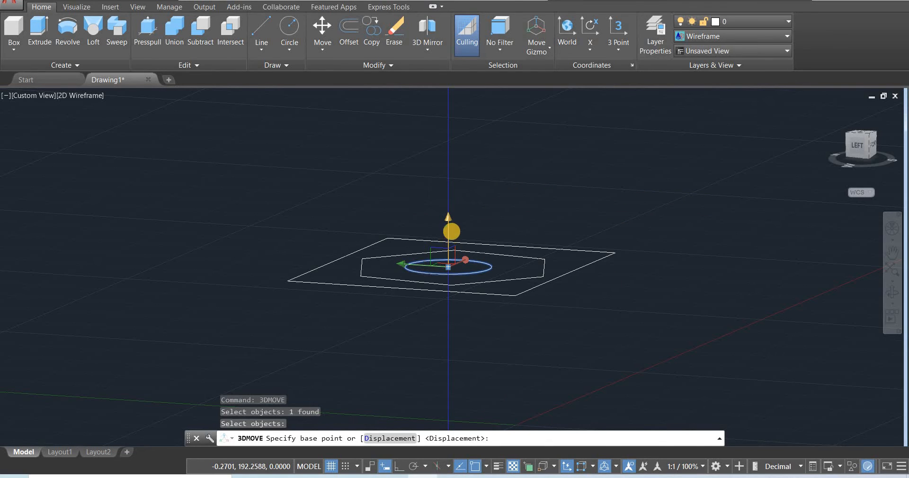
click(448, 229)
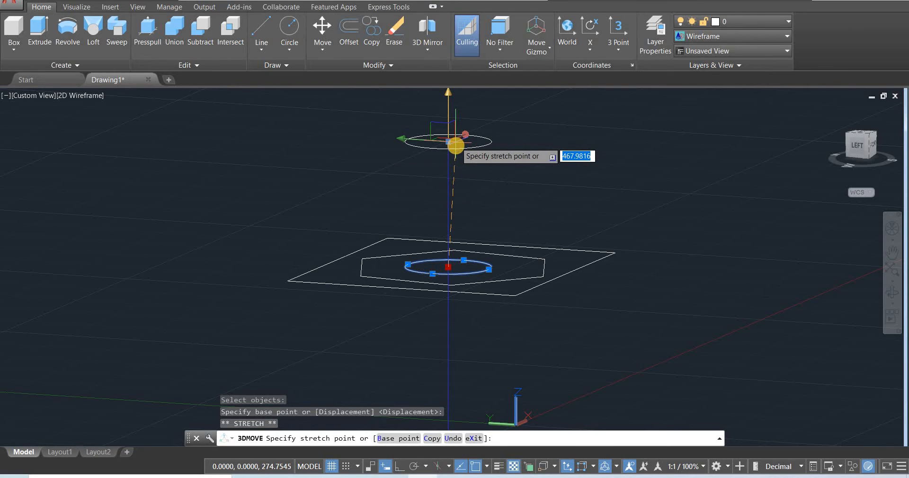
scroll(456, 145, down, 4)
middle_drag(456, 148, 436, 286)
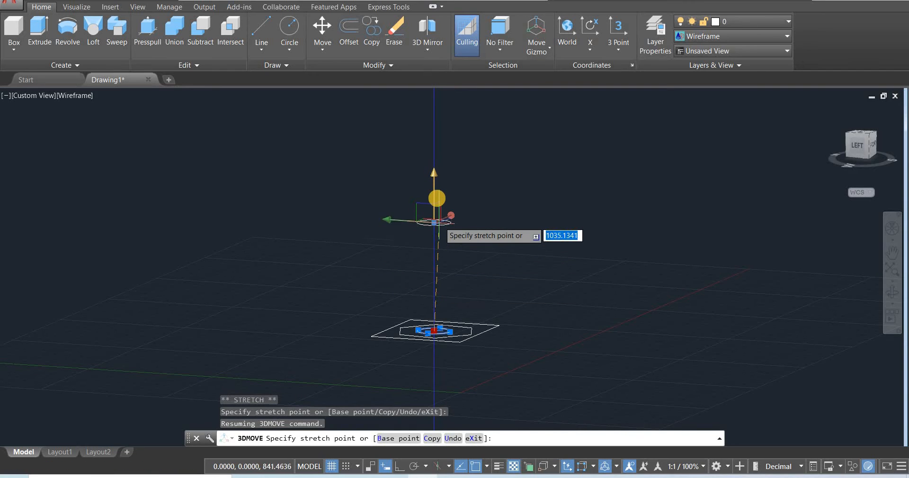
click(436, 182)
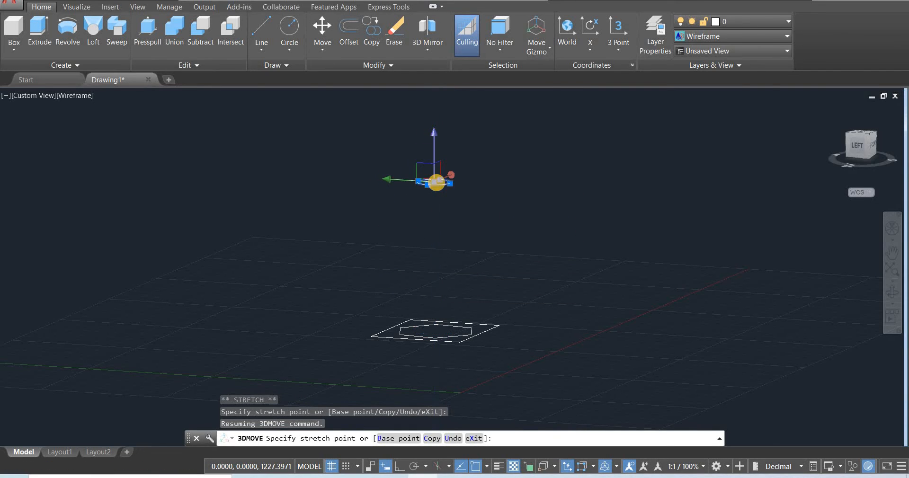
key(Escape)
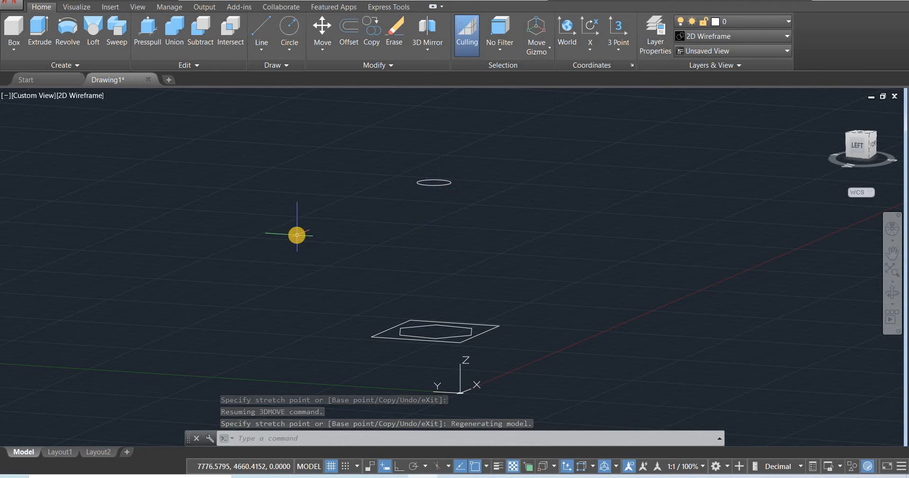
Step: Use 3DMOVE to raise the hexagon along the Z axis to about midway between the rectangle and the circle
key(Return)
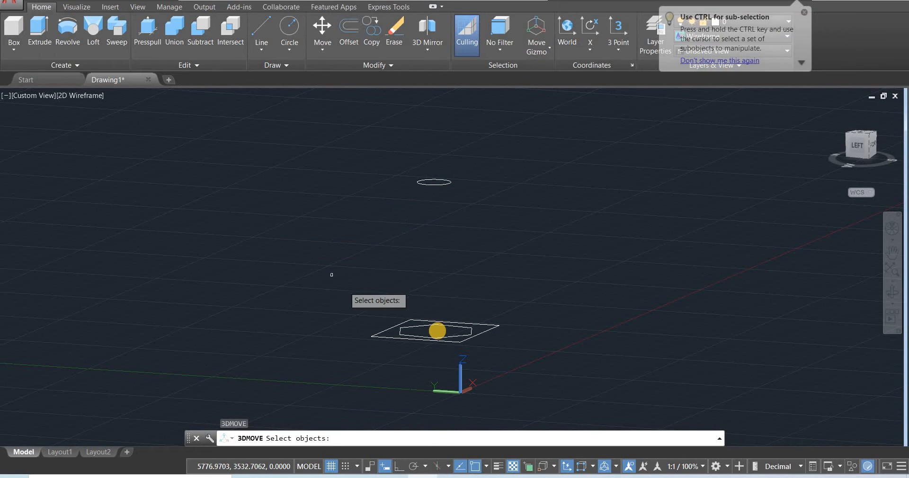
click(446, 335)
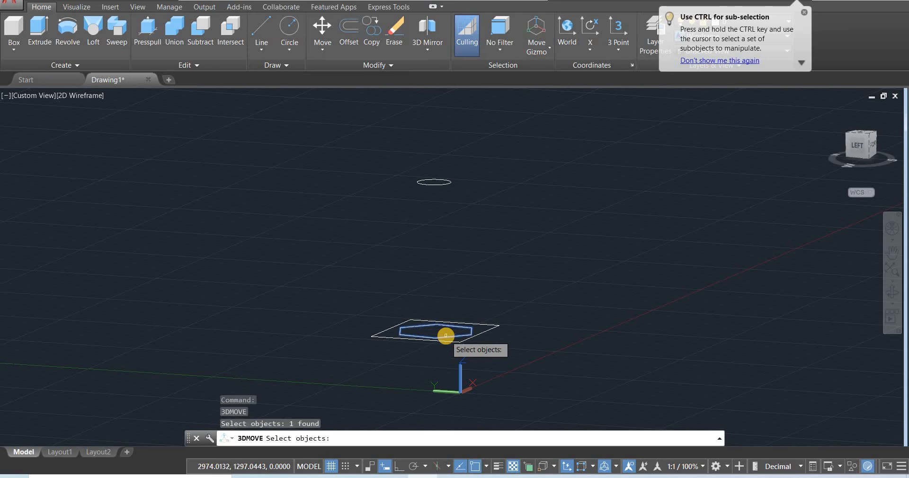
key(Return)
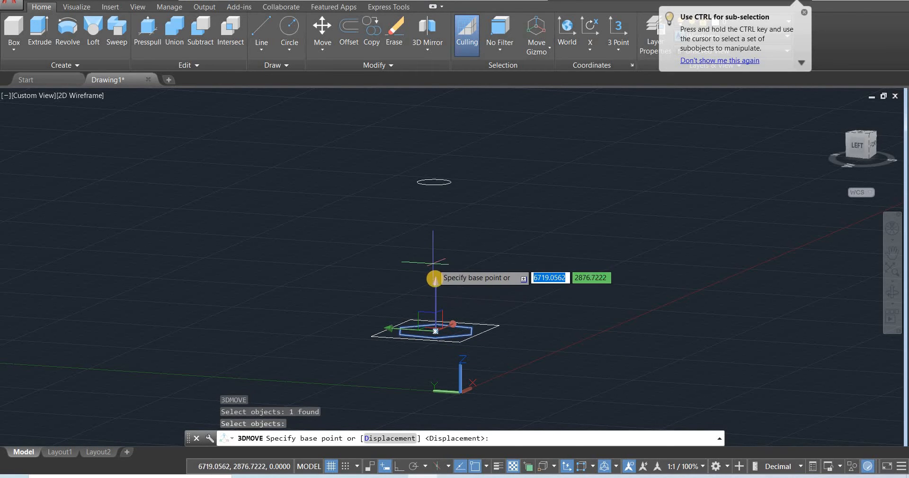
click(436, 321)
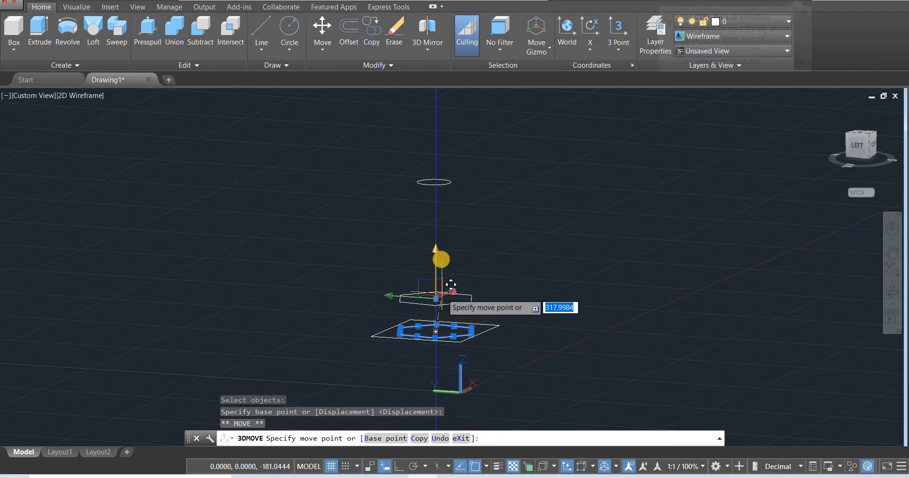
click(440, 255)
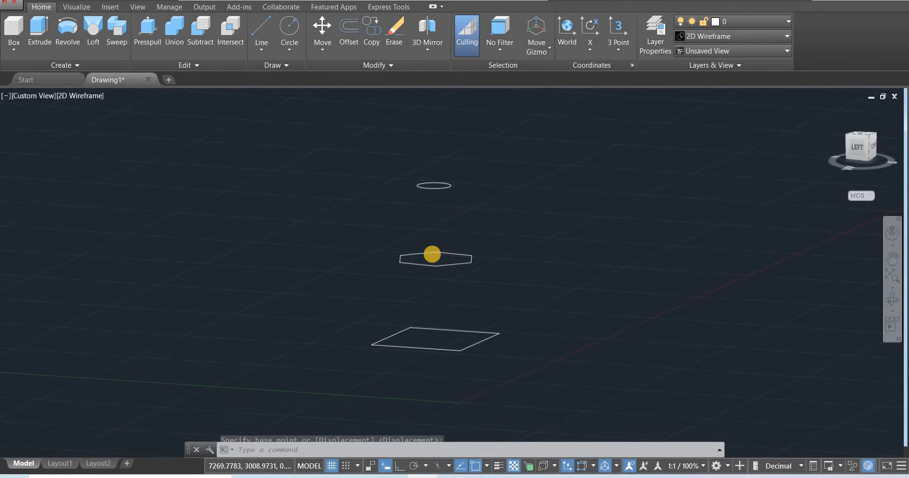
Step: Loft a solid through the rectangle, hexagon and circle, in order from bottom to top, using the Cross sections only option
shift+middle_drag(602, 252, 605, 255)
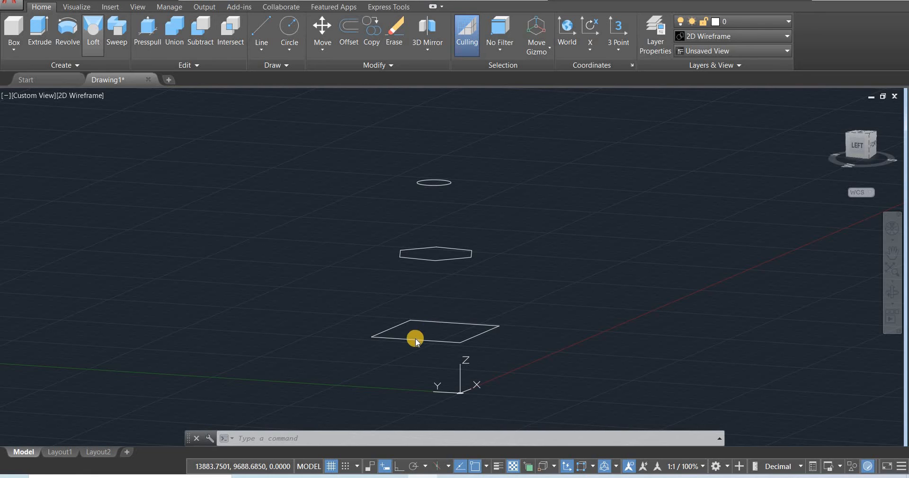
click(95, 31)
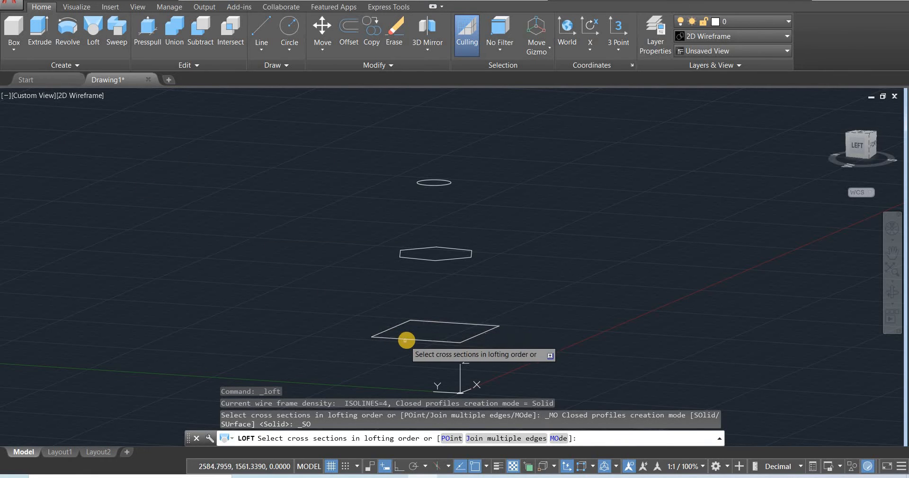
click(406, 340)
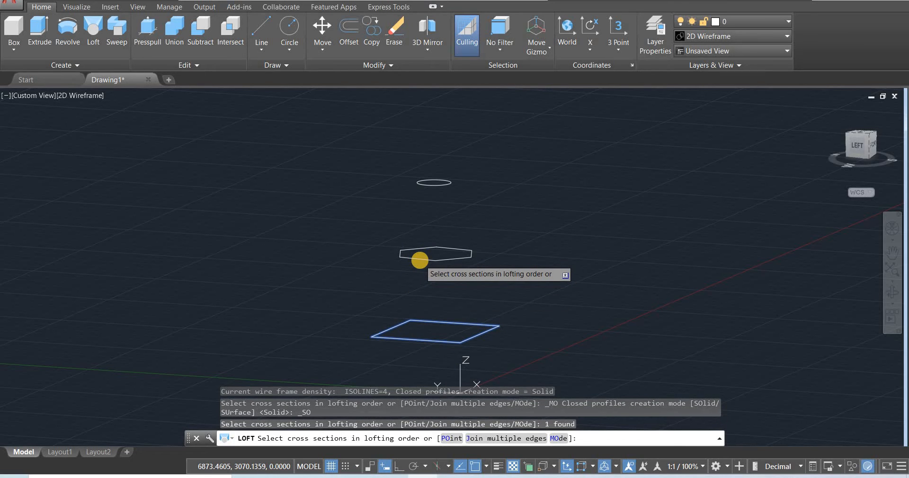
click(433, 255)
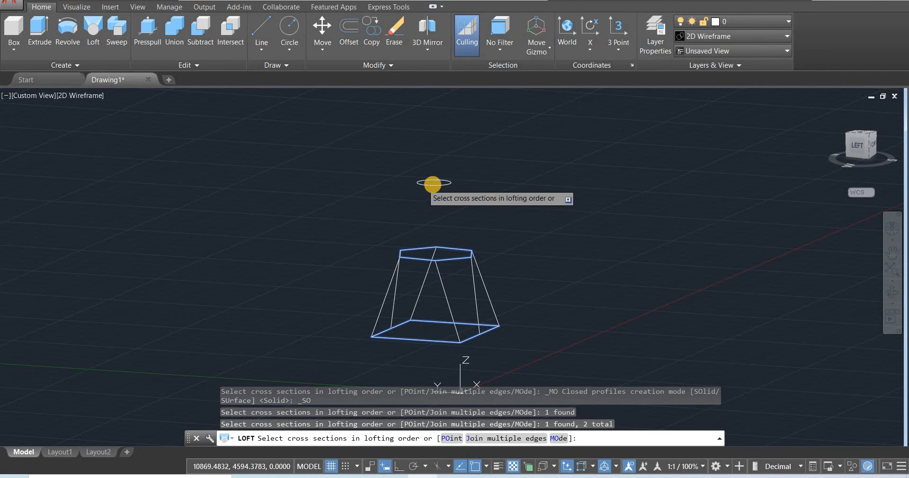
click(433, 183)
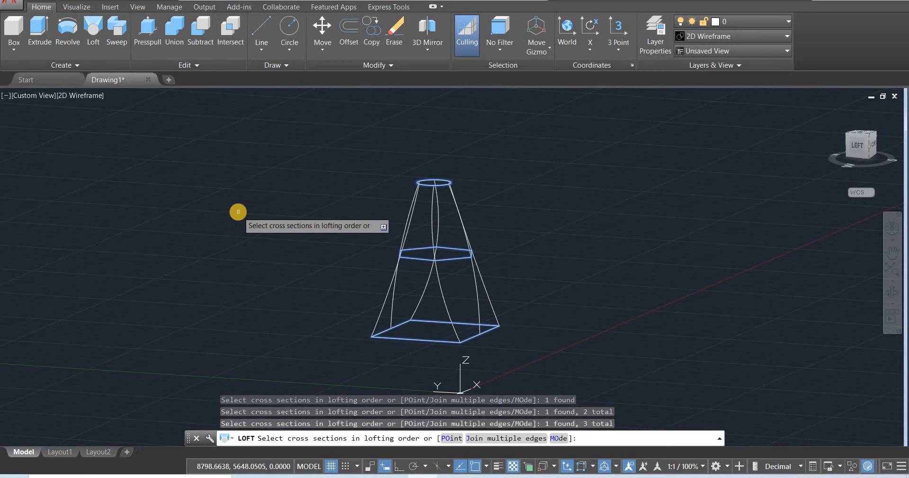
key(Return)
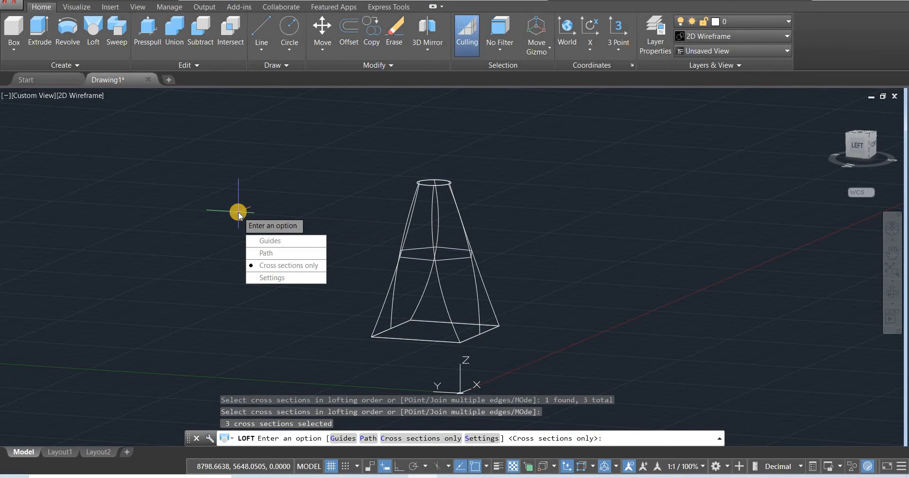
key(Return)
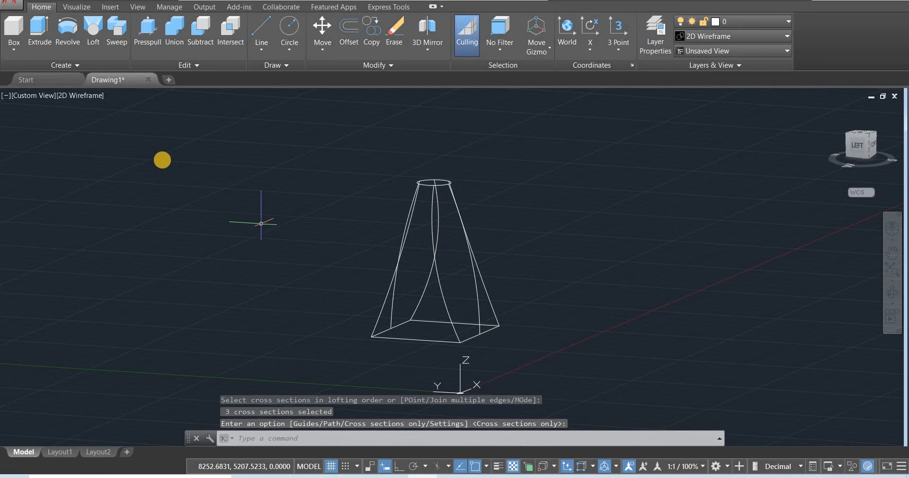
Step: Set the visual style to Conceptual and orbit the lofted solid to view it from the front and above
click(85, 96)
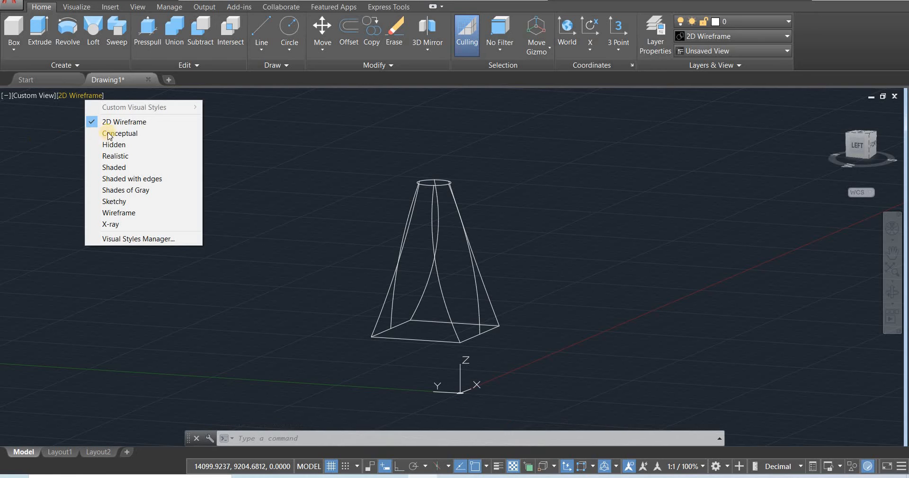
click(110, 133)
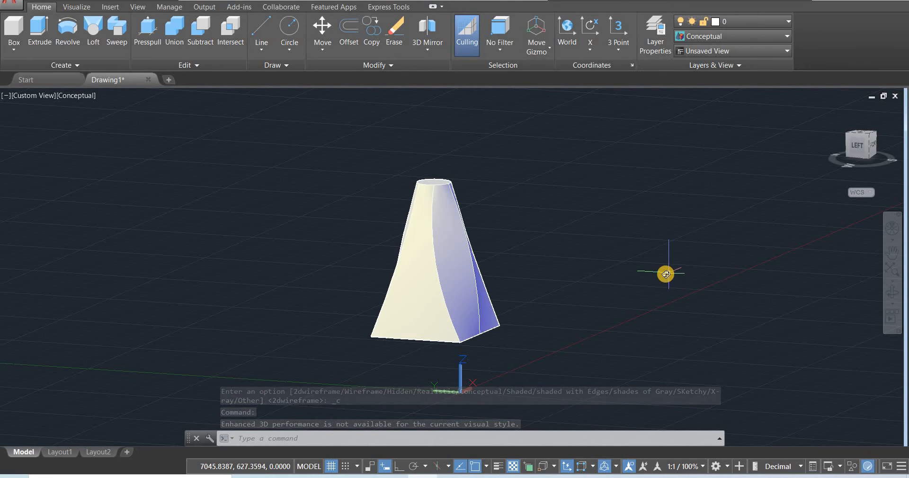
shift+middle_drag(666, 274, 510, 312)
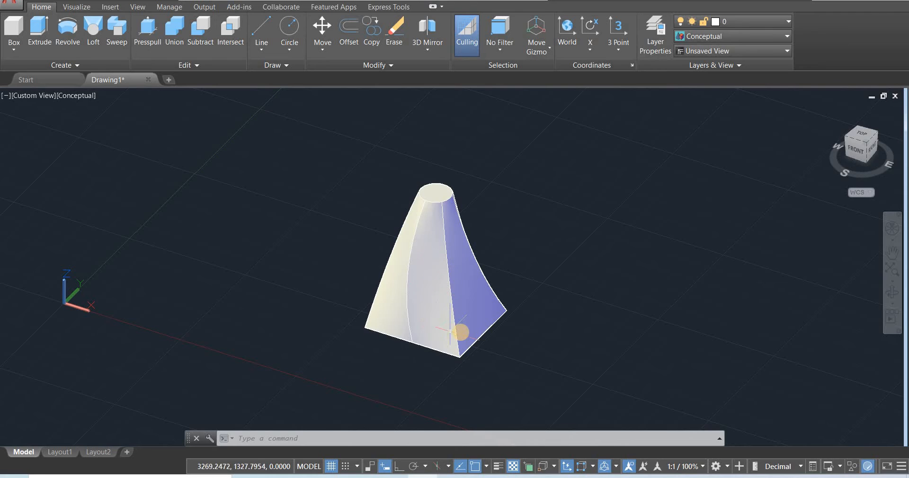
mouse_move(460, 332)
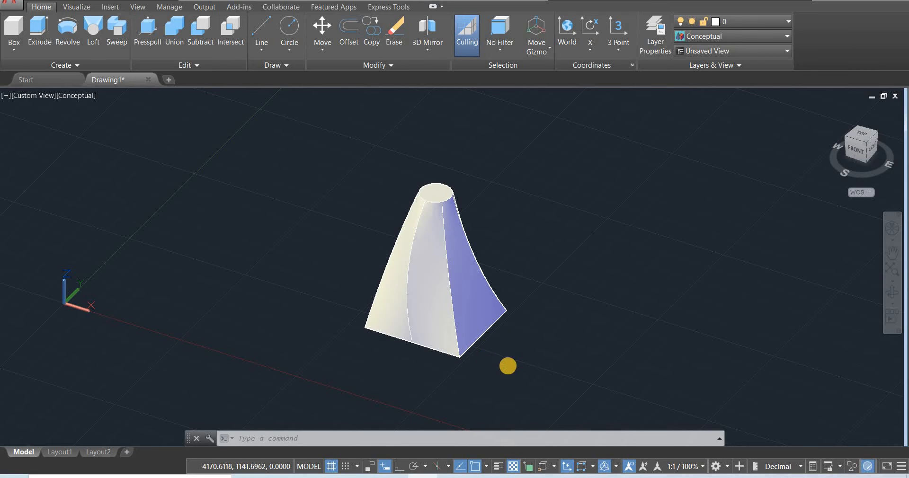
Step: Draw a rectangle on the ground plane in the empty space beside the lofted solid
middle_drag(508, 366, 286, 345)
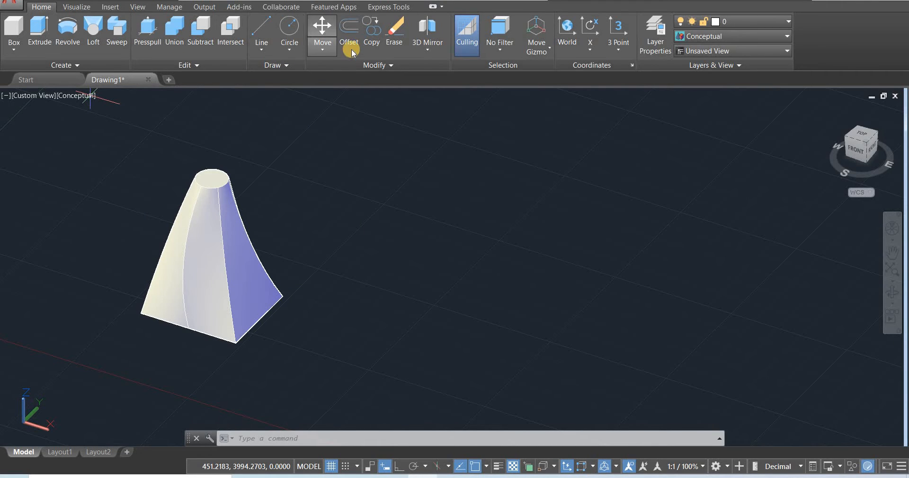
click(261, 50)
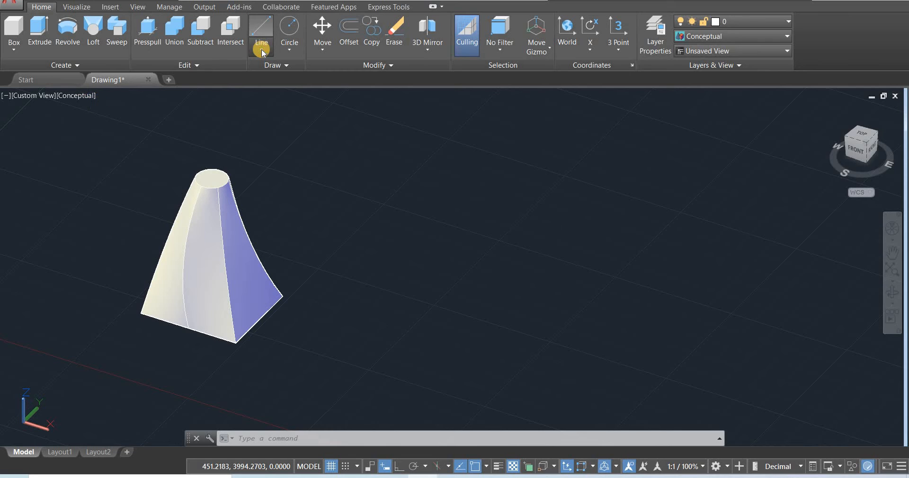
click(291, 45)
click(304, 93)
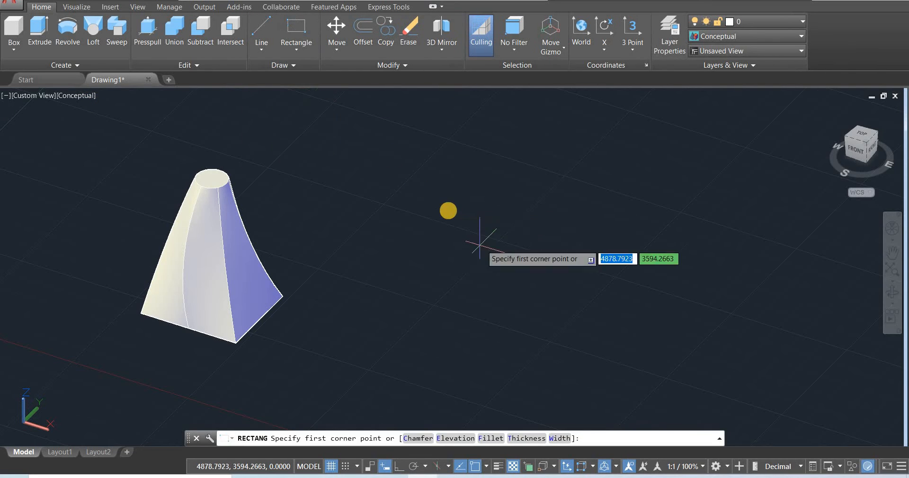
click(448, 210)
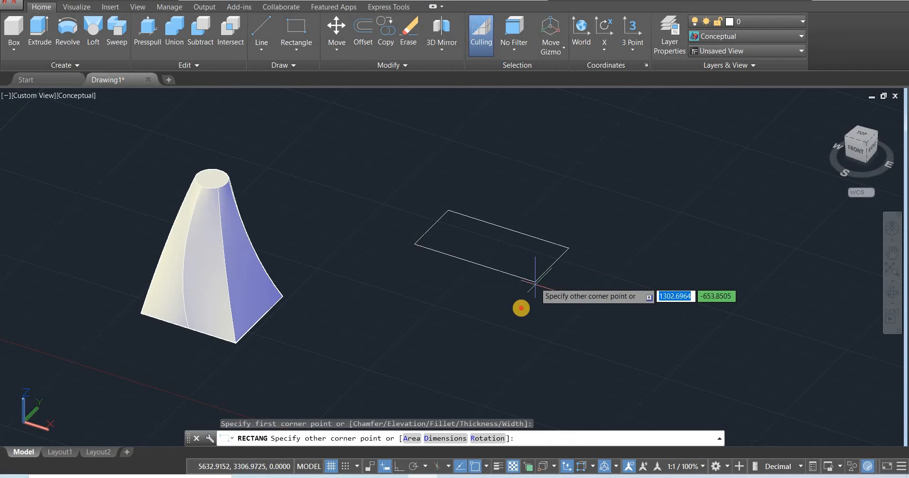
click(520, 307)
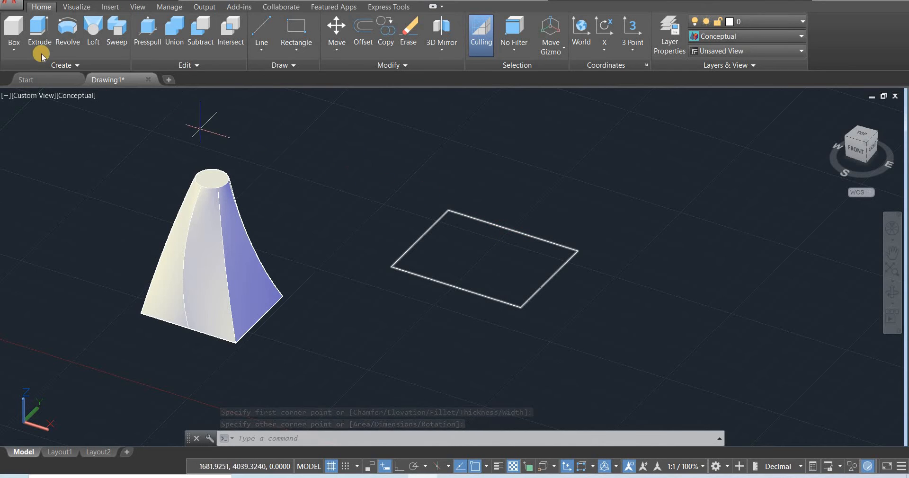
Step: Extrude the new rectangle upward about 802 units into a solid box
click(36, 33)
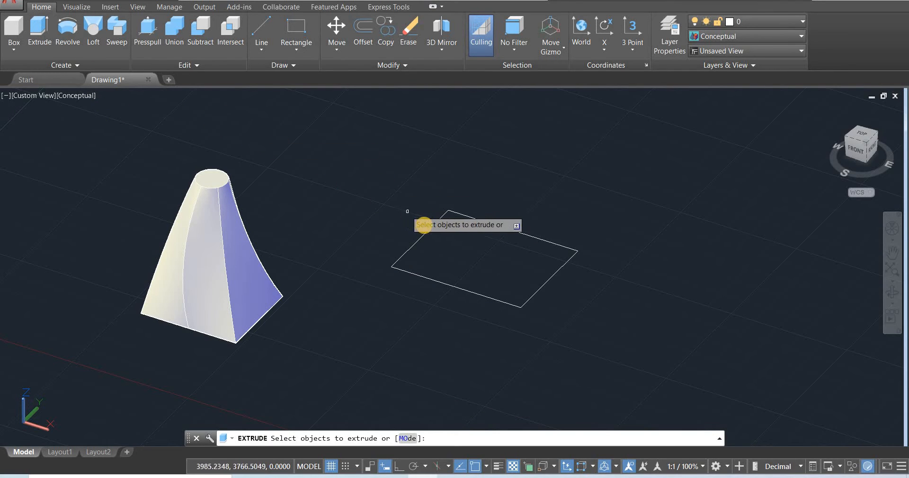
click(428, 230)
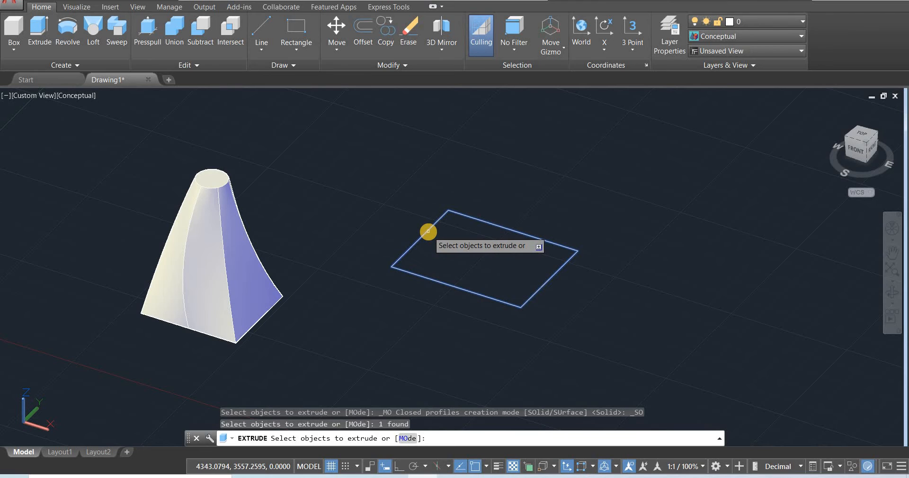
key(Return)
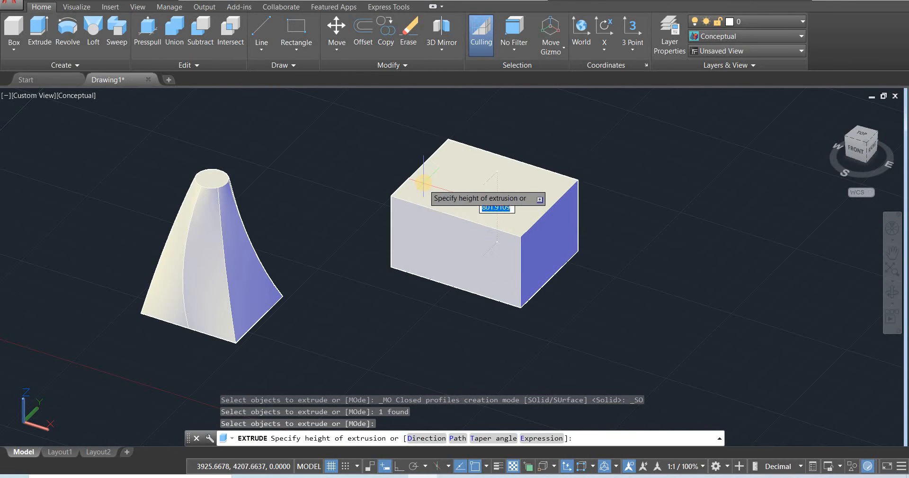
click(266, 100)
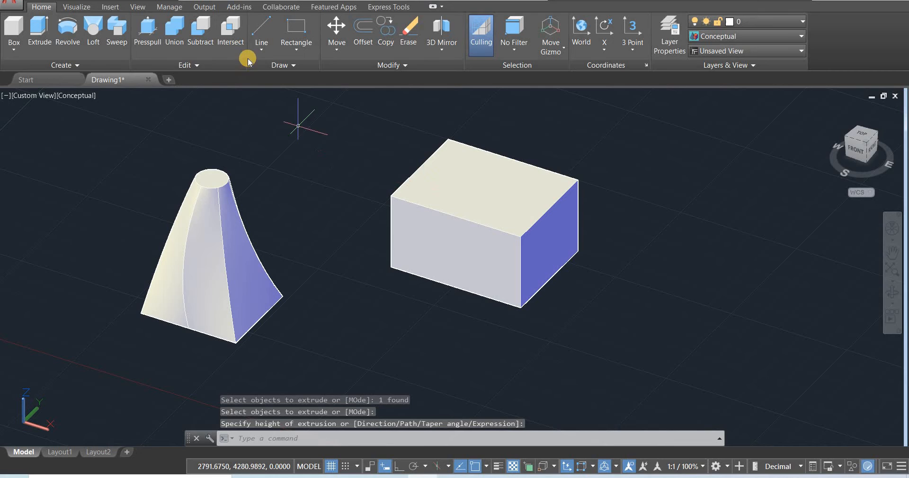
Step: With Ortho on, draw a closed four-sided outline of separate lines beside the box, about 1510 by 1356 units
click(261, 29)
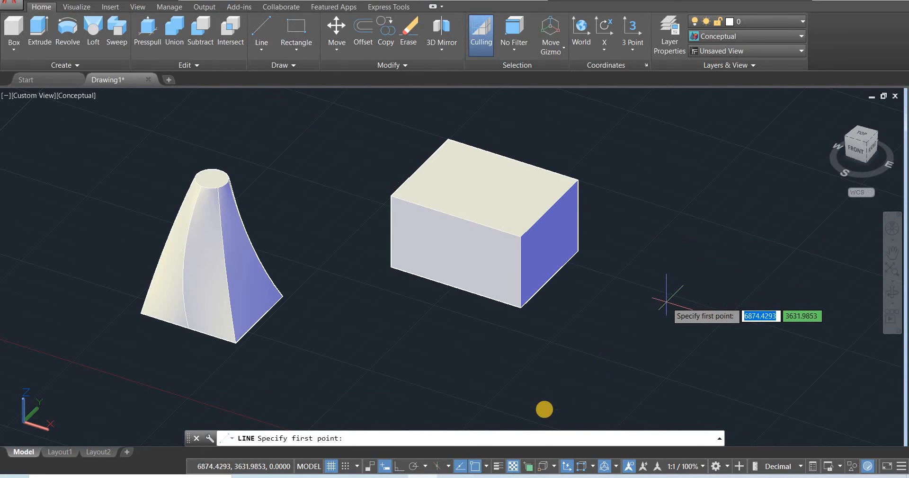
click(393, 468)
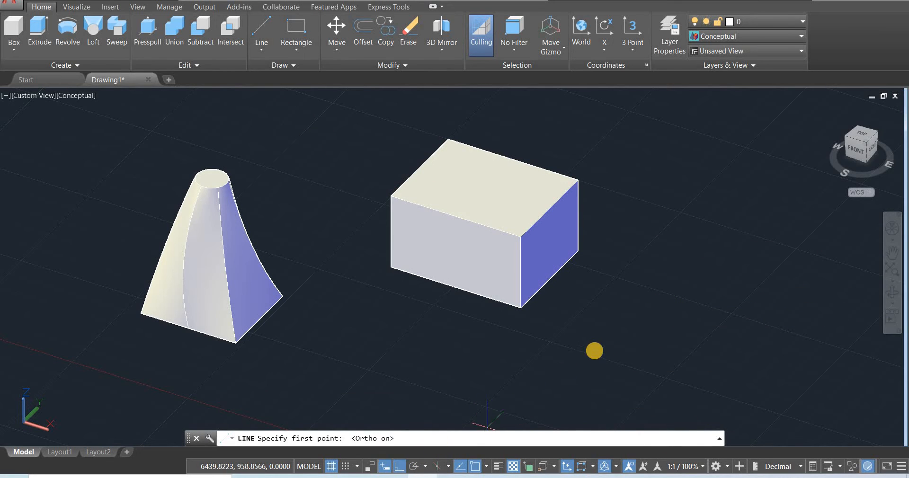
click(648, 279)
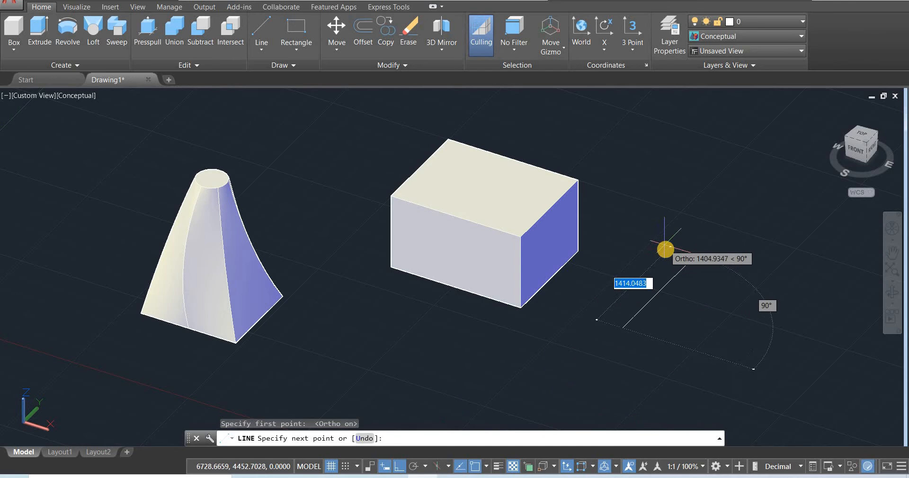
click(693, 258)
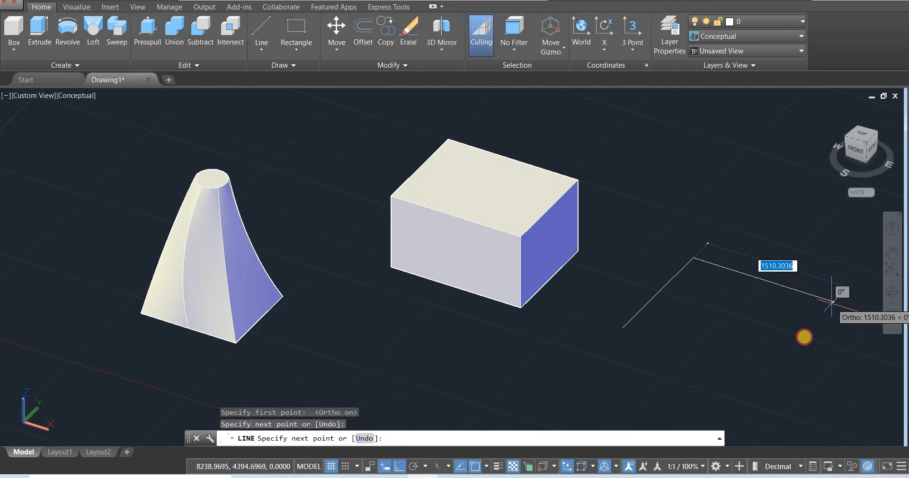
click(833, 302)
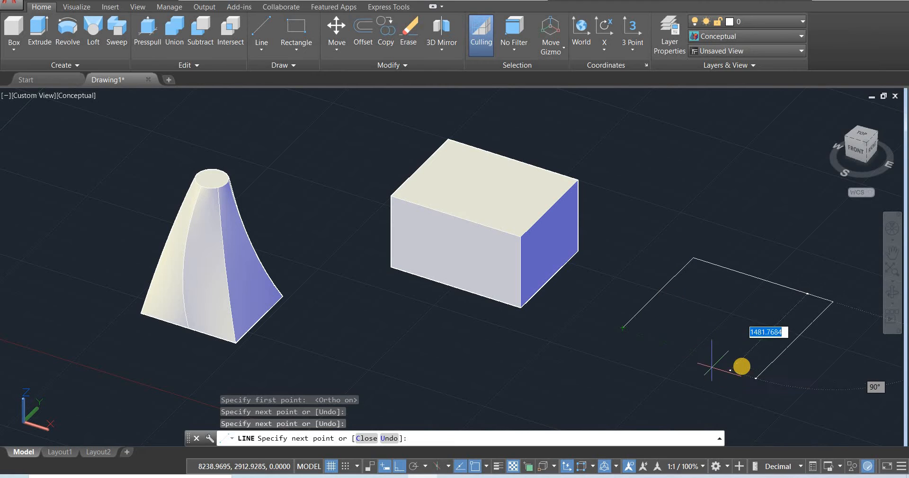
click(764, 372)
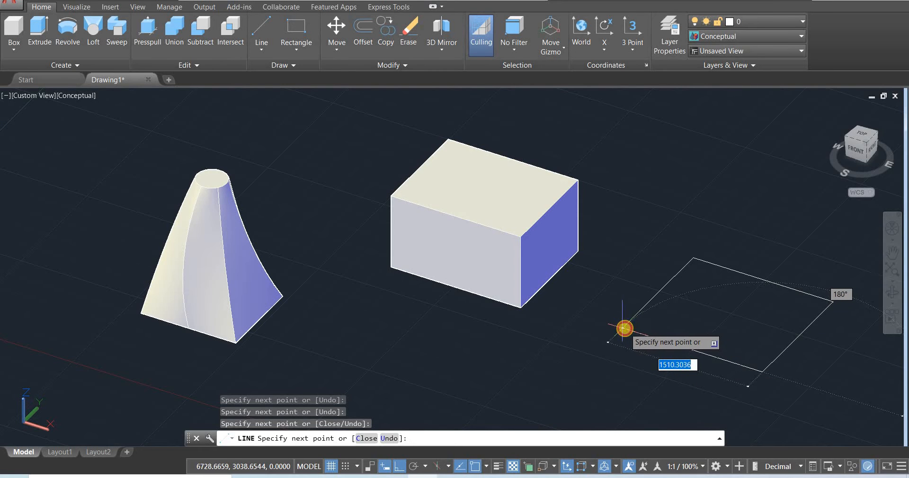
click(624, 328)
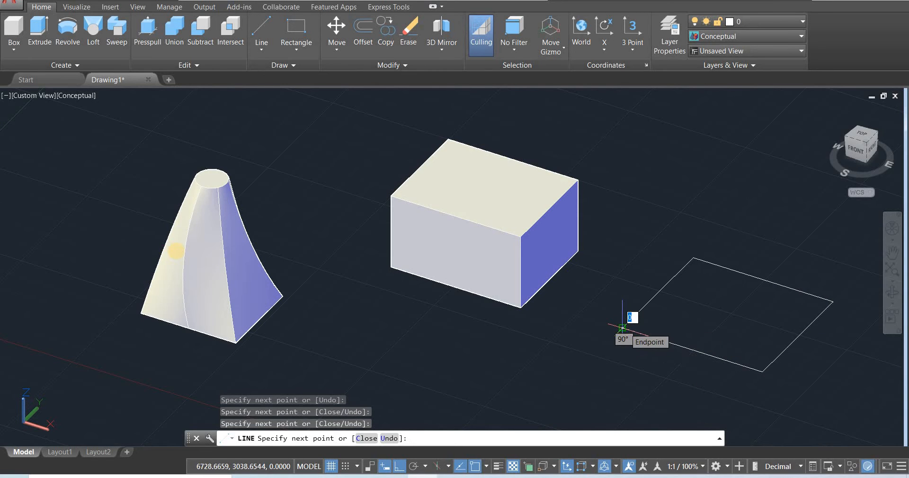
key(Escape)
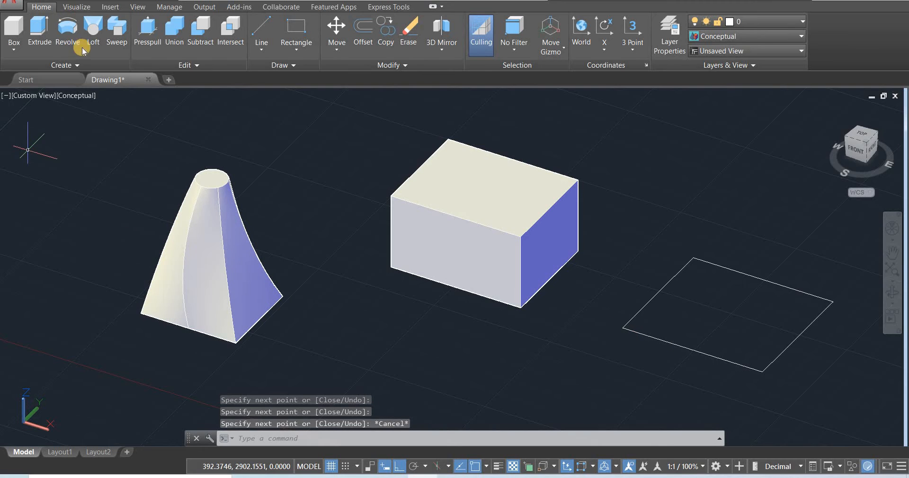
Step: Extrude the four separate lines of the outline upward together to form surface walls slightly lower than the box
click(46, 47)
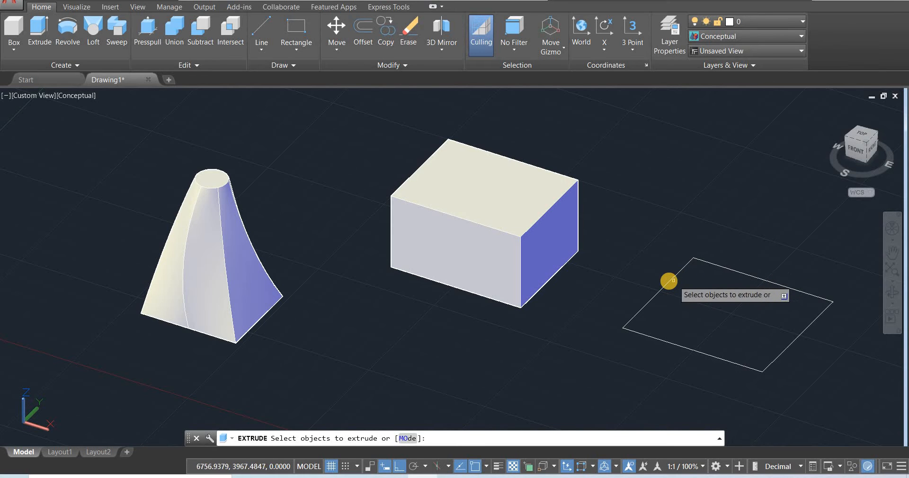
click(716, 265)
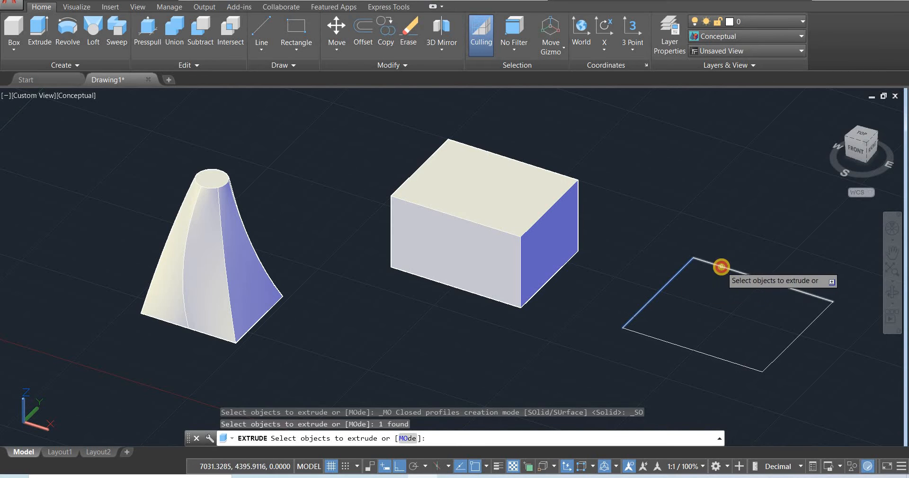
click(720, 267)
click(800, 335)
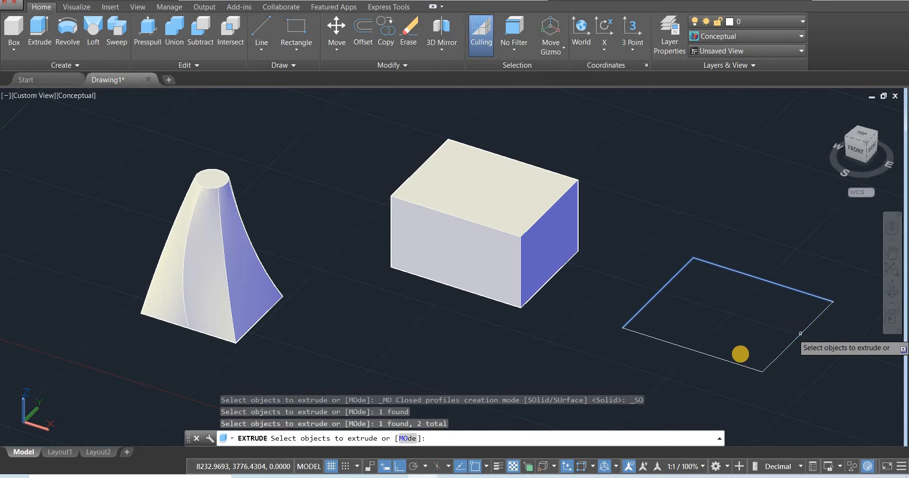
click(728, 360)
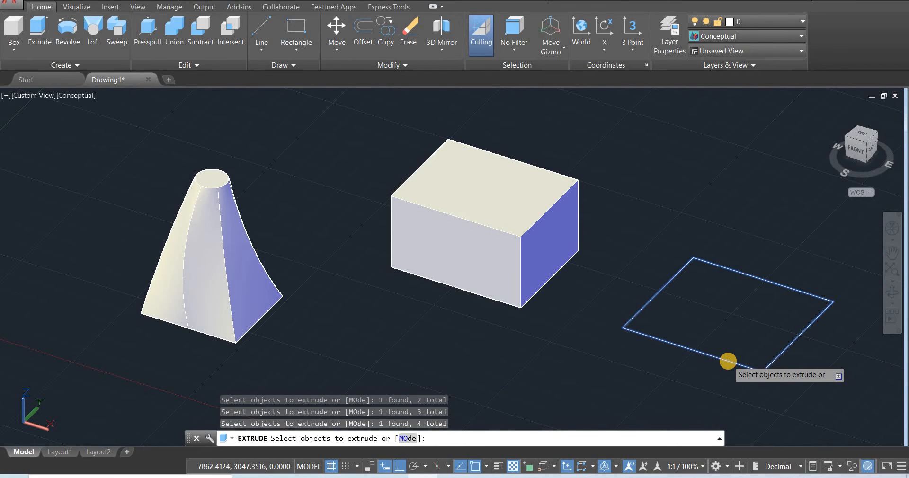
key(Return)
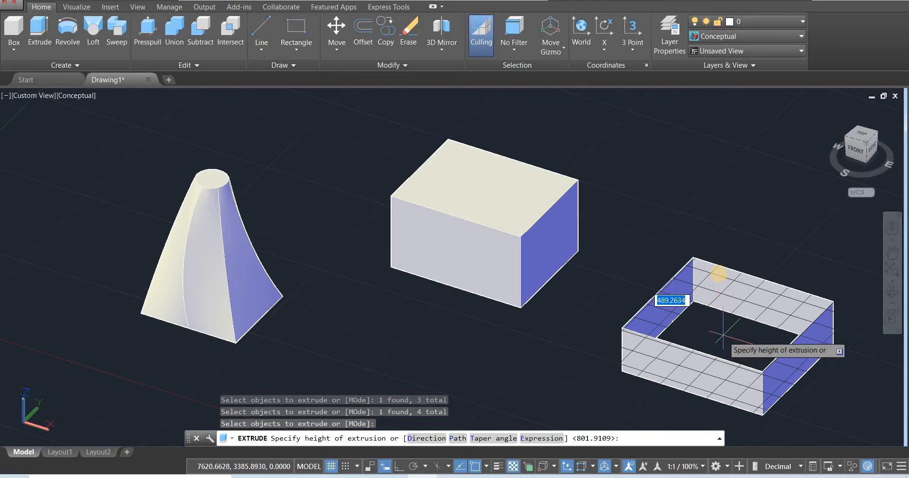
click(716, 235)
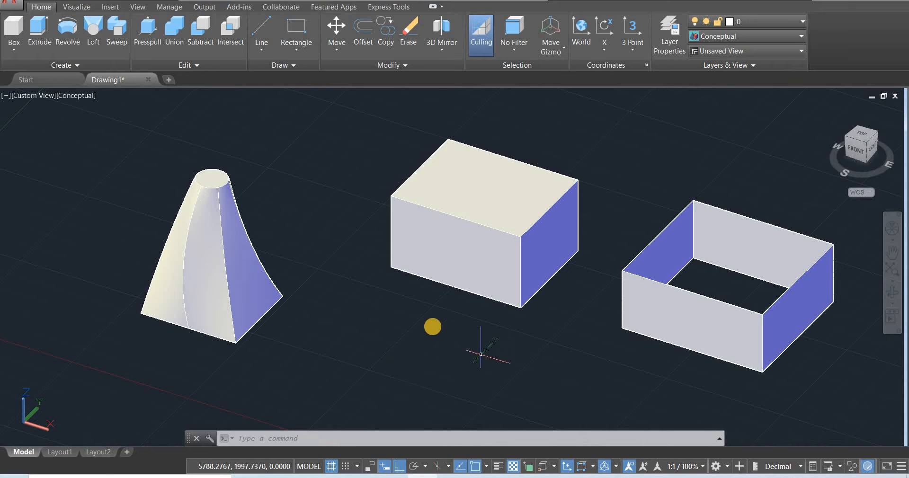
middle_drag(481, 354, 377, 300)
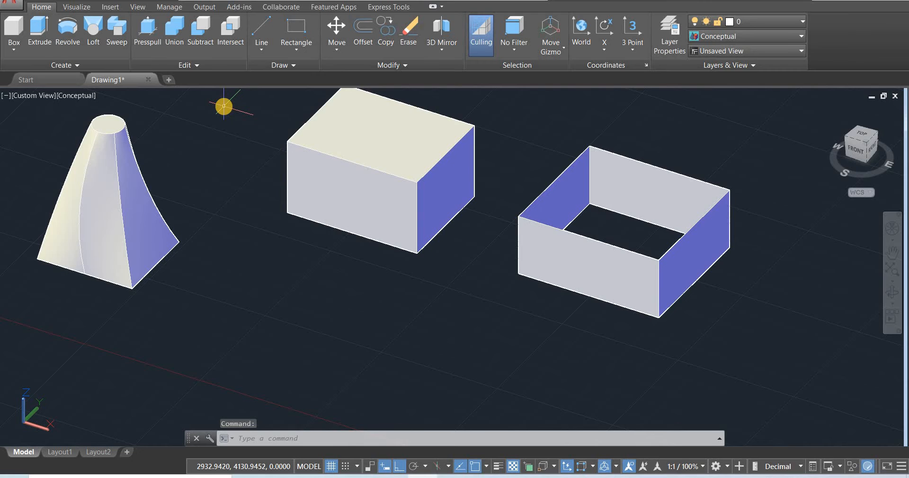
Step: Undo the surface-wall extrusion and Presspull the area enclosed by the four separate lines upward about 1245 units into a solid
key(ctrl+z)
key(ctrl+z)
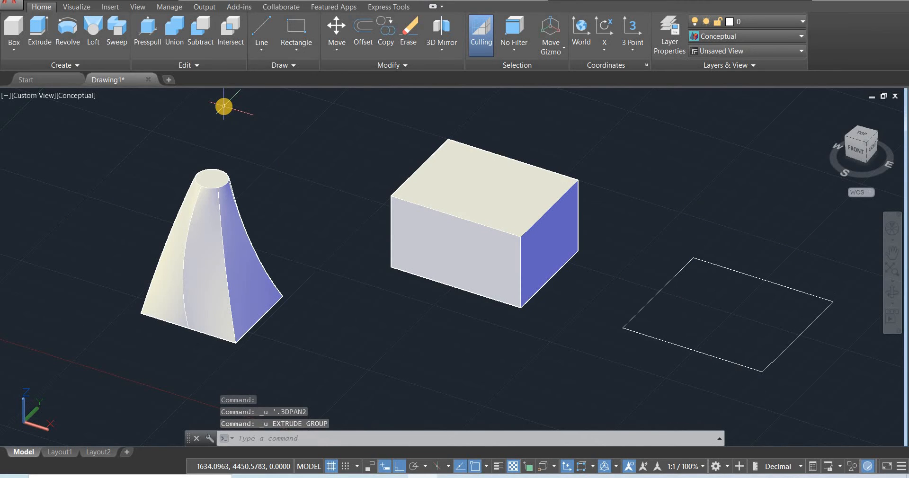
click(153, 30)
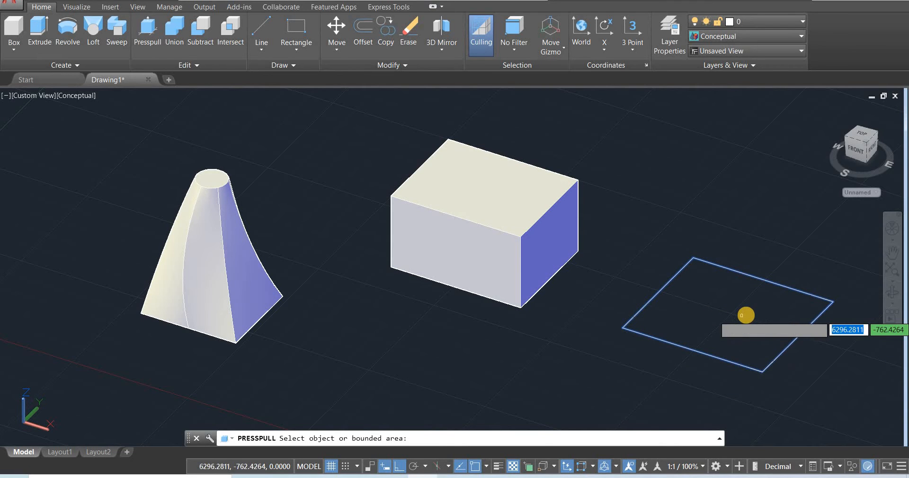
click(746, 315)
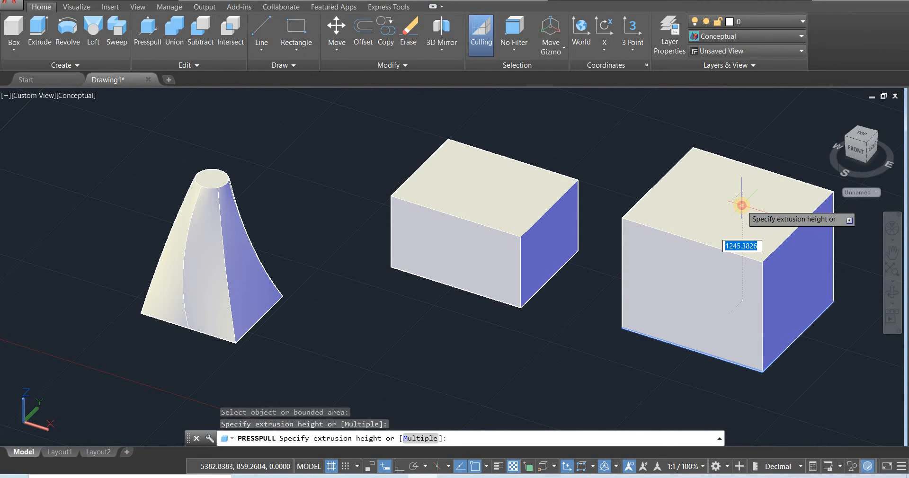
click(742, 205)
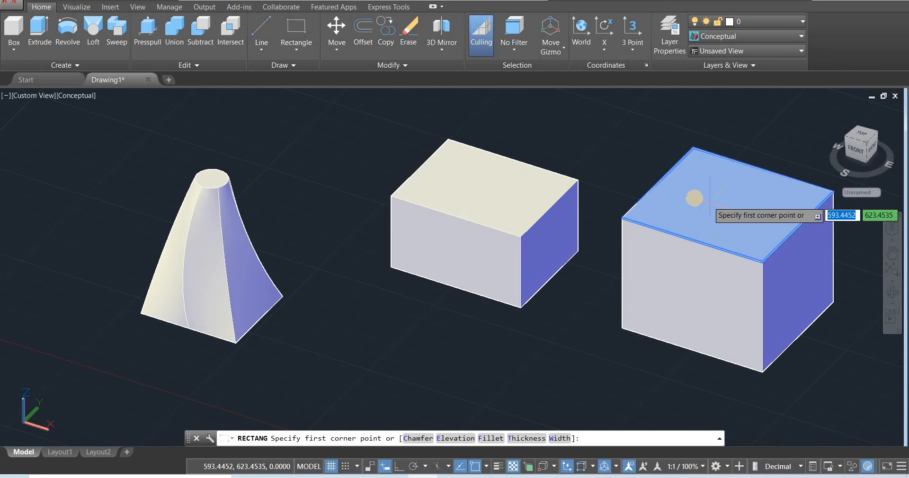
Step: Draw a rectangle on the taller box's top face and Presspull it down through the box to cut a rectangular opening
click(677, 209)
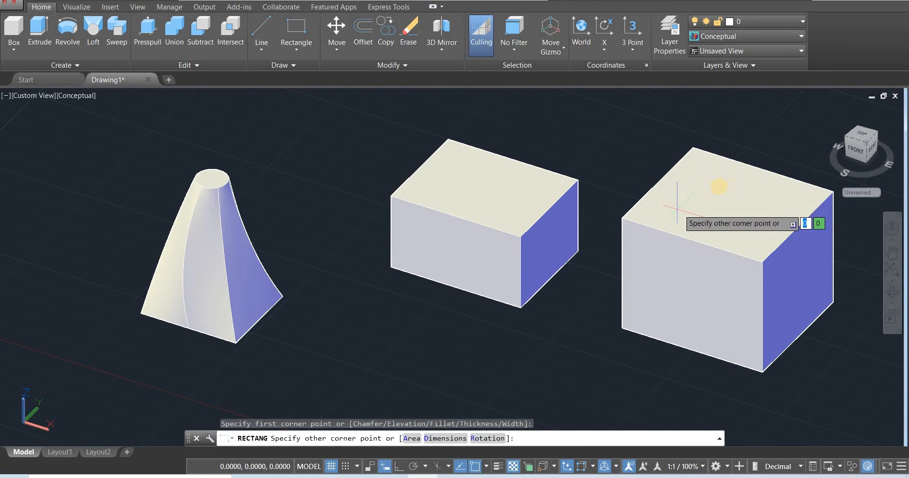
click(777, 200)
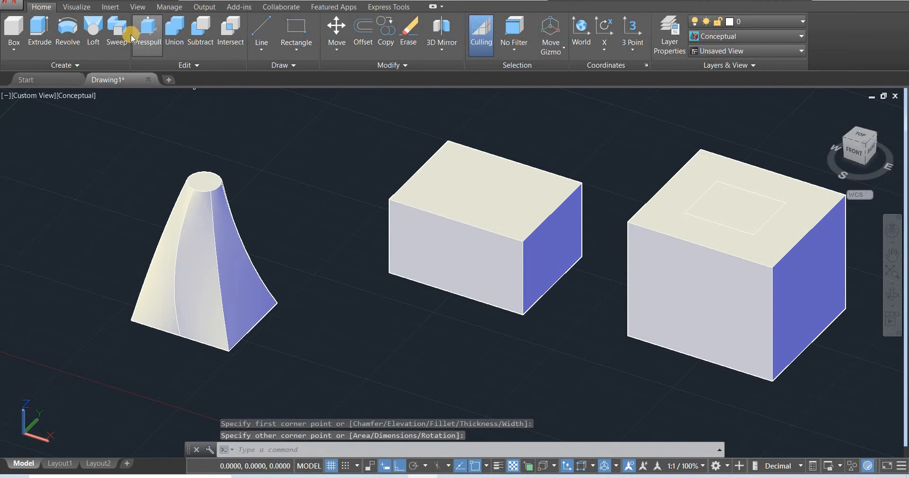
click(147, 29)
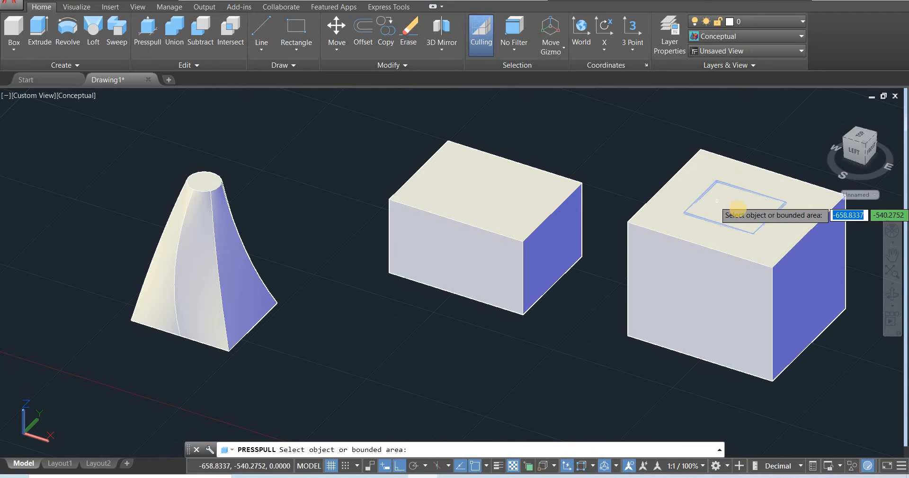
drag(737, 209, 746, 122)
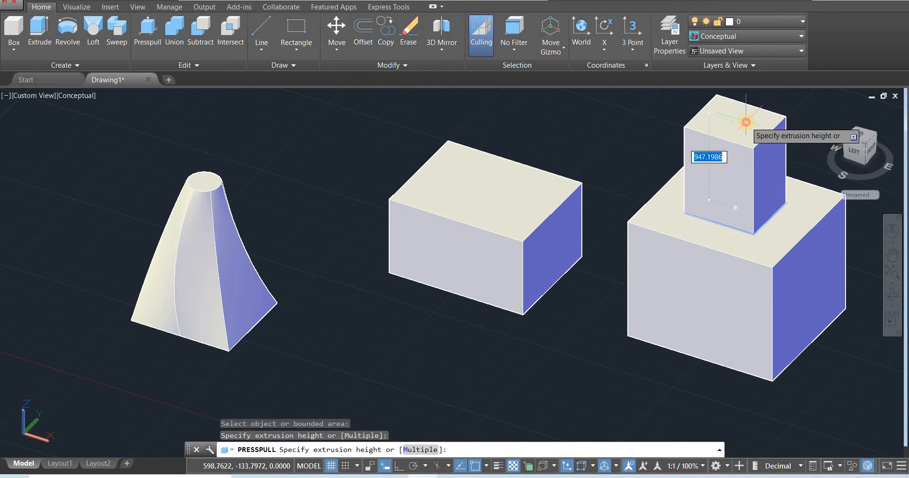
mouse_move(746, 124)
mouse_down()
mouse_move(748, 202)
mouse_move(749, 131)
mouse_up()
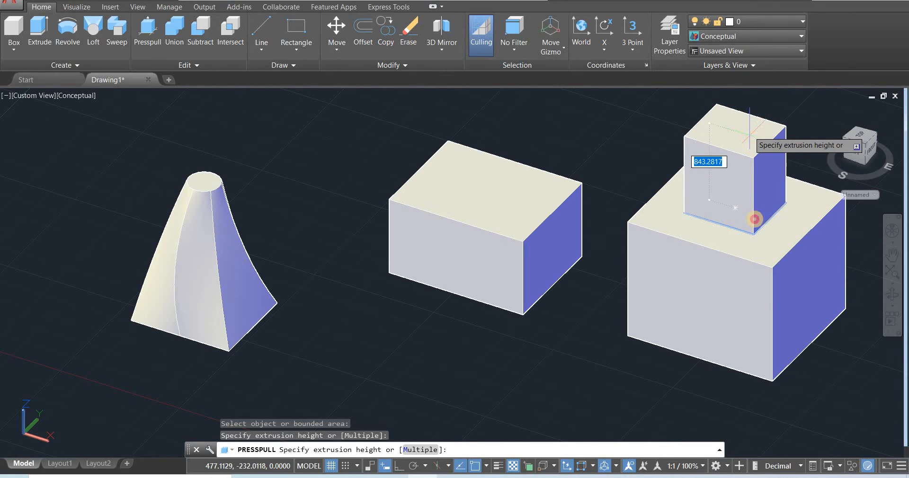
drag(754, 219, 750, 404)
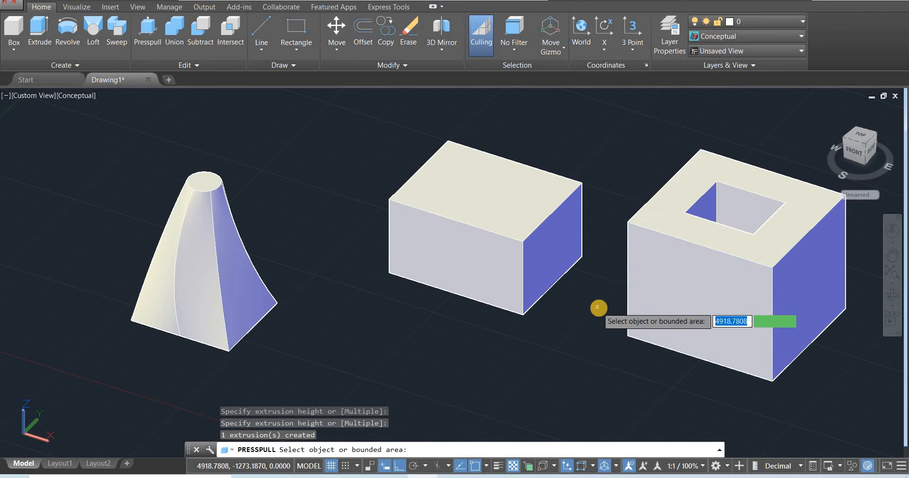
Step: Draw a circle with a radius of about 317 units on the top face of the lower box
shift+middle_drag(585, 319, 568, 339)
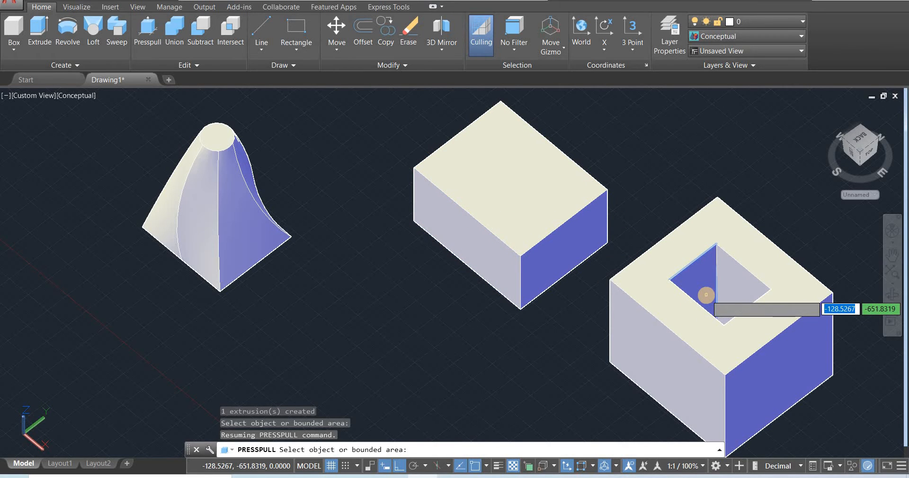
click(292, 53)
click(303, 117)
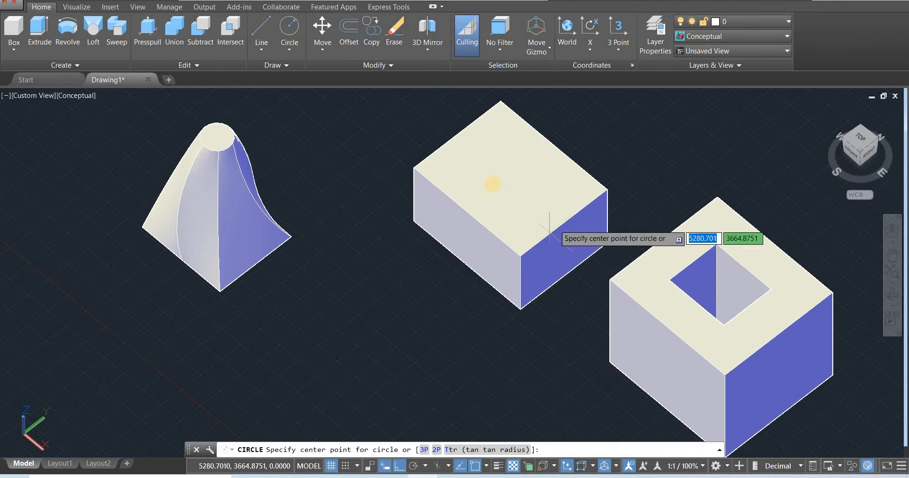
click(502, 174)
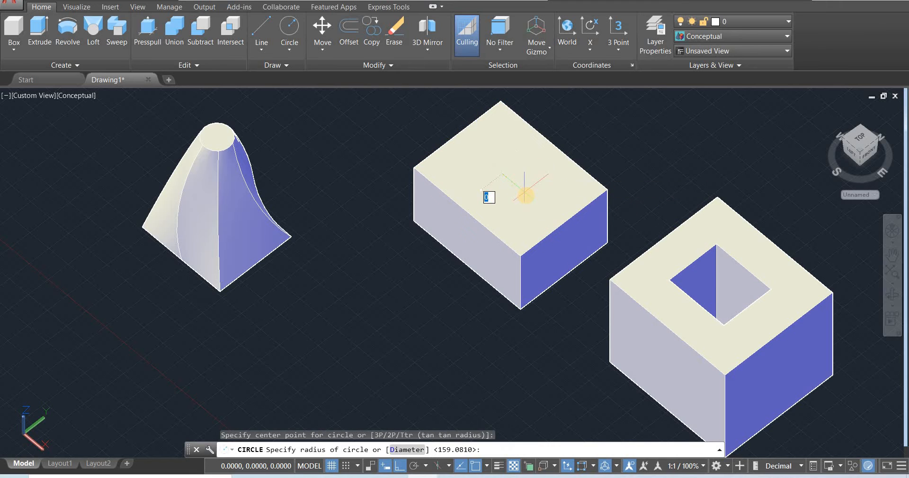
click(525, 193)
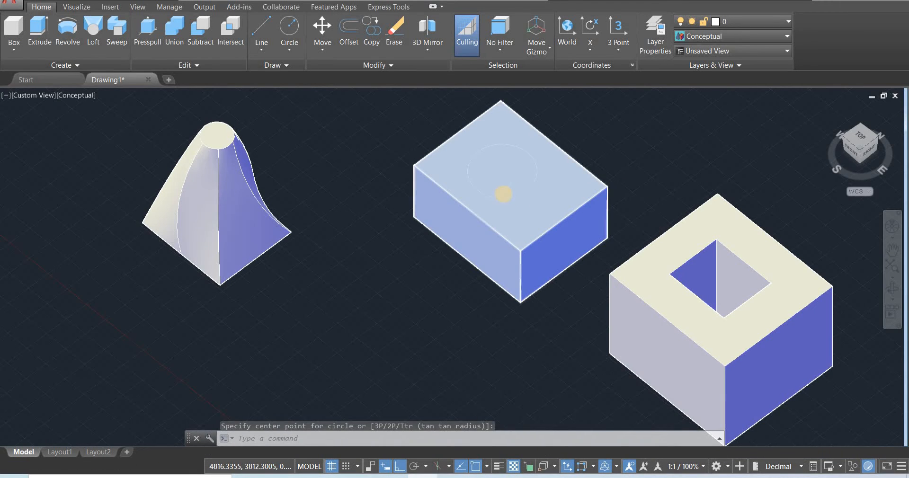
Step: Presspull the circle down through the lower box to cut a round hole
click(147, 41)
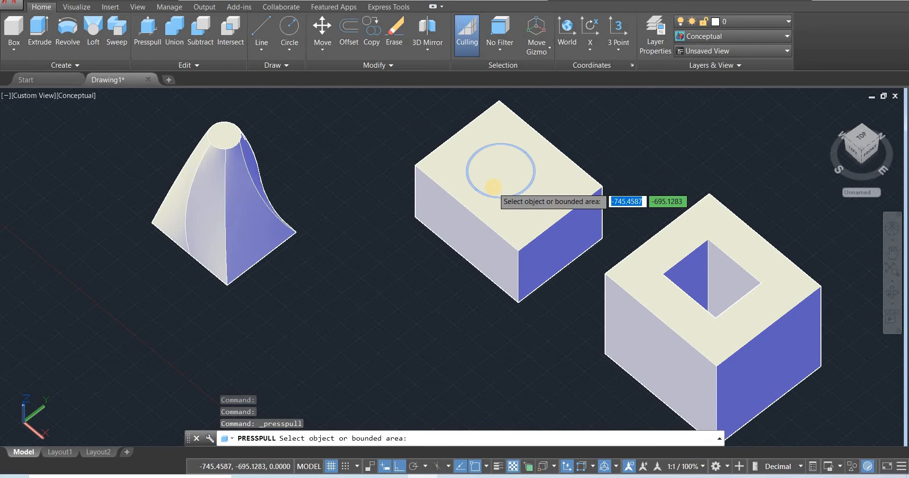
click(492, 156)
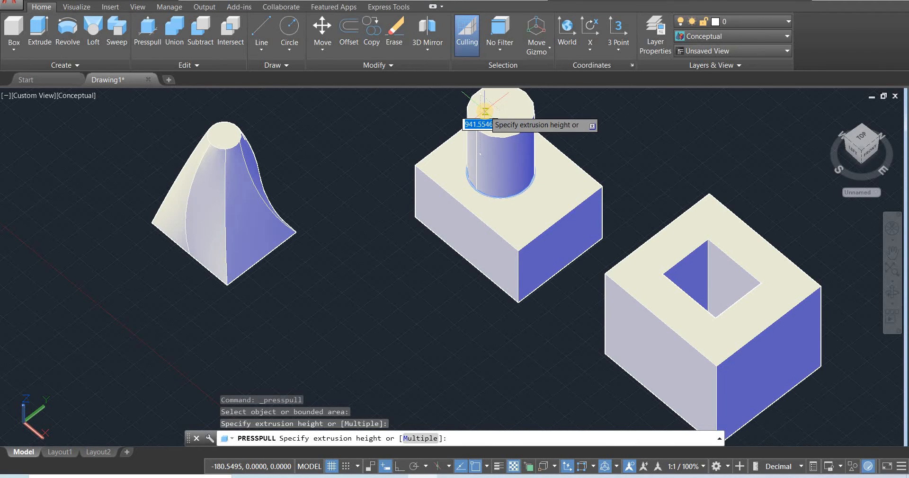
click(433, 306)
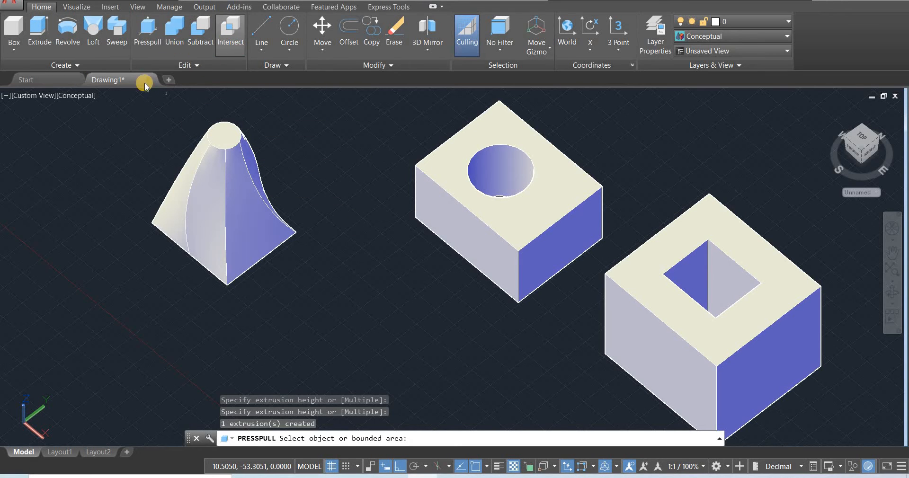
Step: Draw a six-sided polygon inscribed in a circle of about 392 units radius on the empty ground beyond the boxes
scroll(374, 240, down, 1)
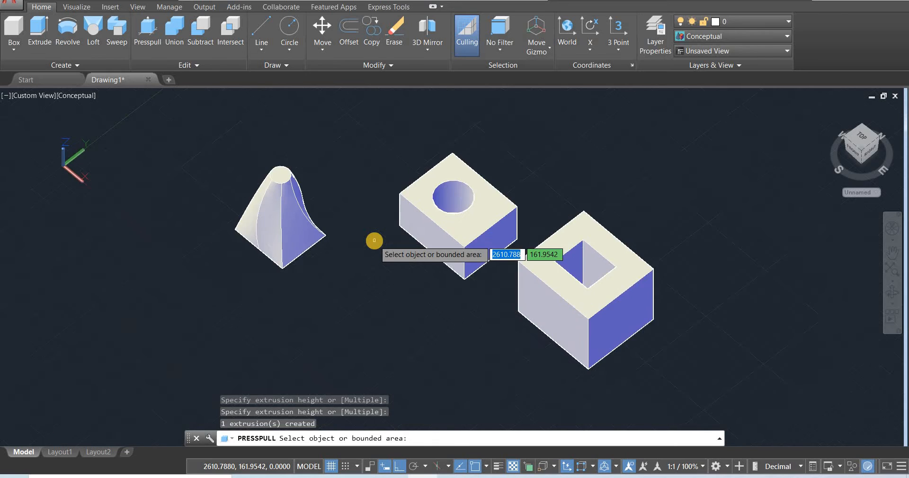
scroll(374, 240, down, 1)
scroll(457, 212, up, 4)
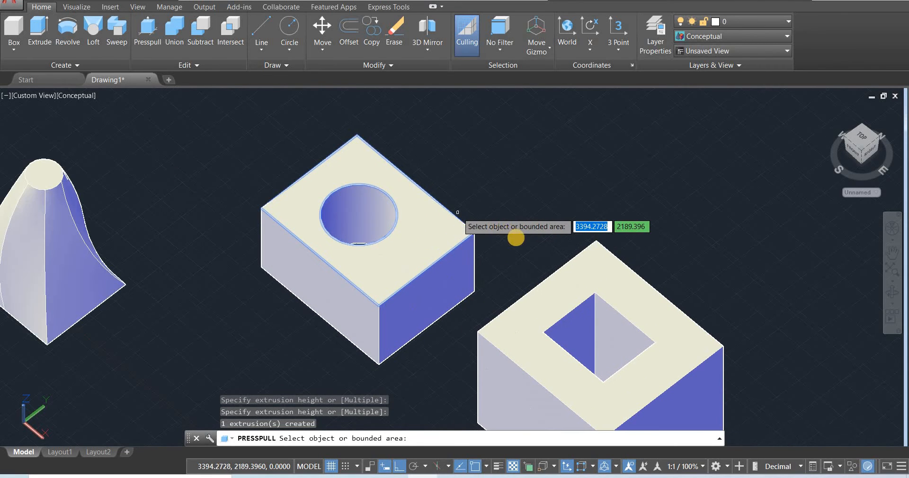
mouse_move(488, 243)
middle_down()
mouse_move(375, 246)
mouse_move(238, 228)
mouse_move(219, 235)
middle_up()
click(287, 52)
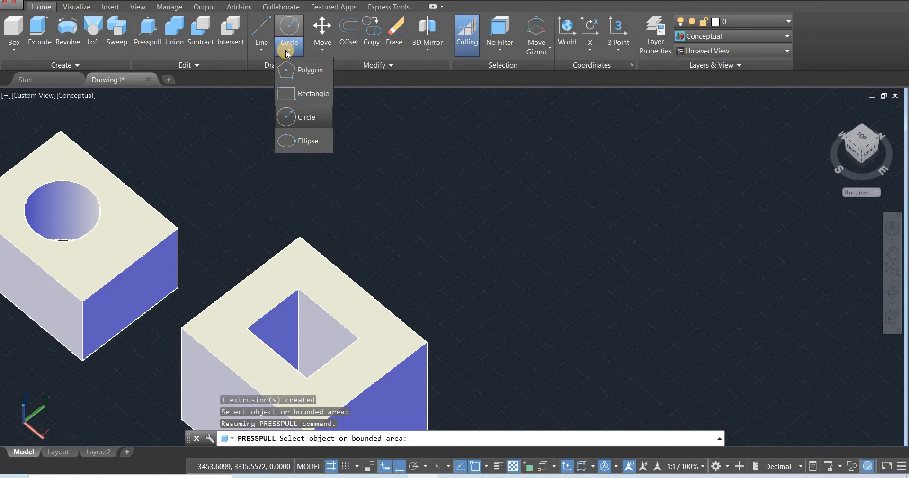
click(310, 71)
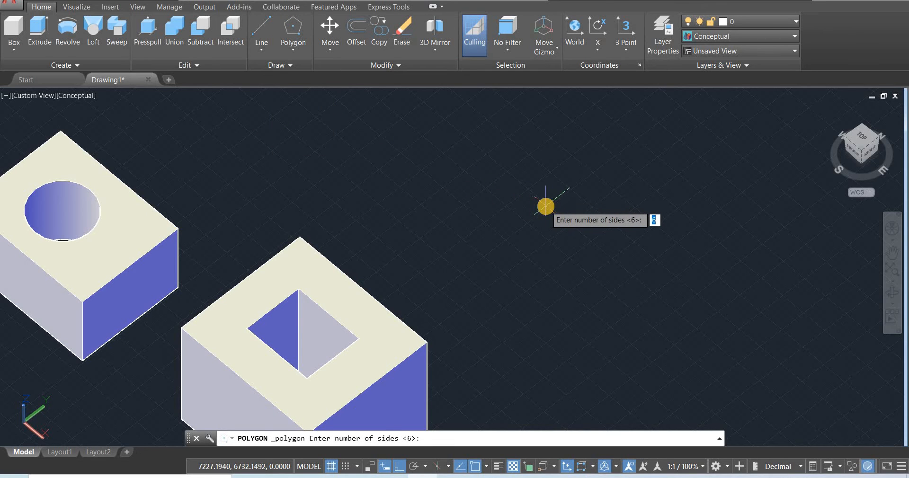
key(Return)
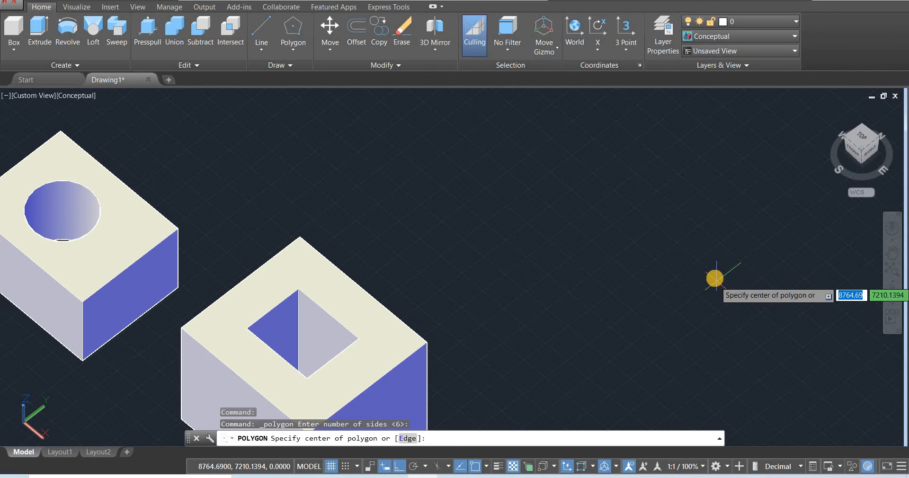
click(712, 266)
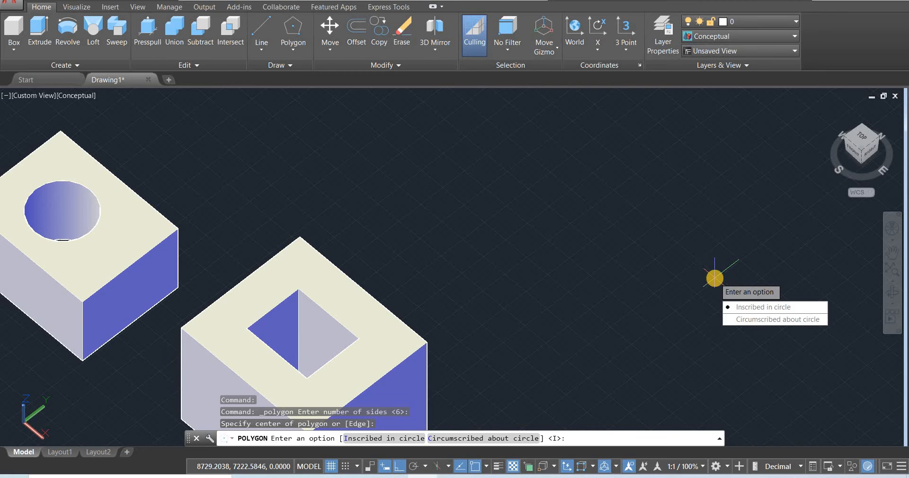
key(Return)
key(Return)
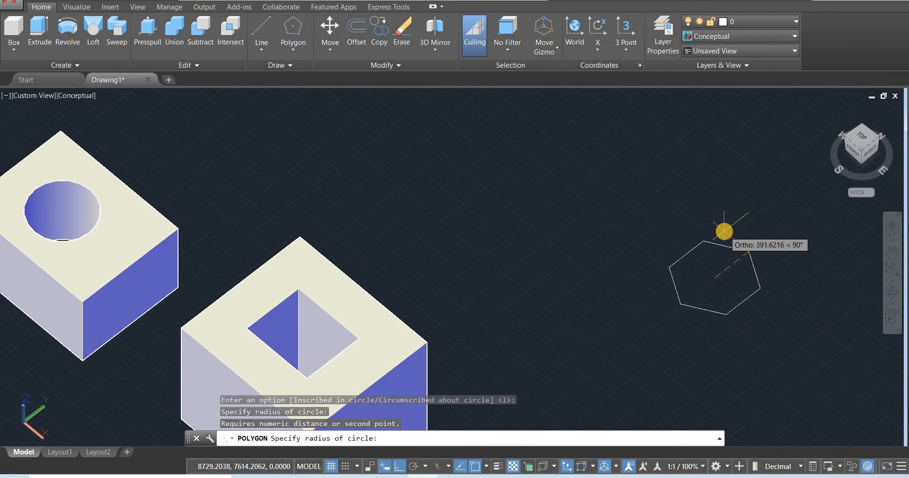
click(724, 231)
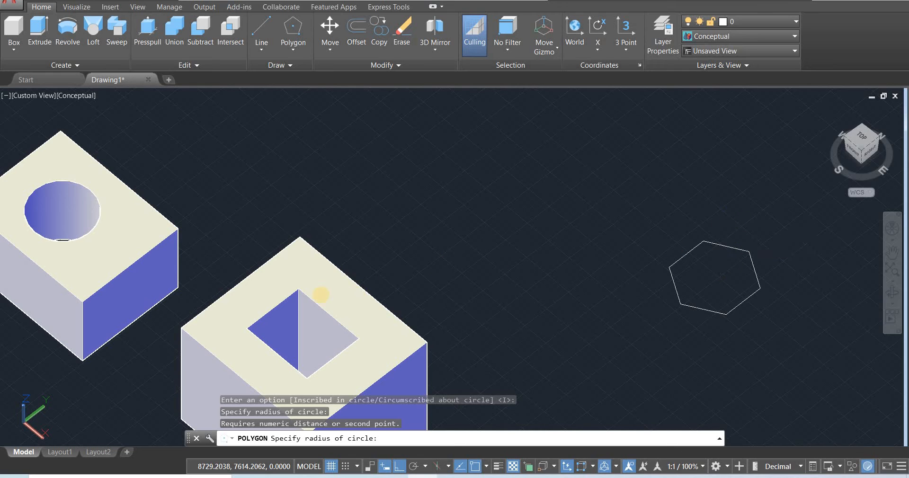
Step: Draw a circle with a radius of about 163 units at the centre of the hexagon
click(292, 53)
click(307, 117)
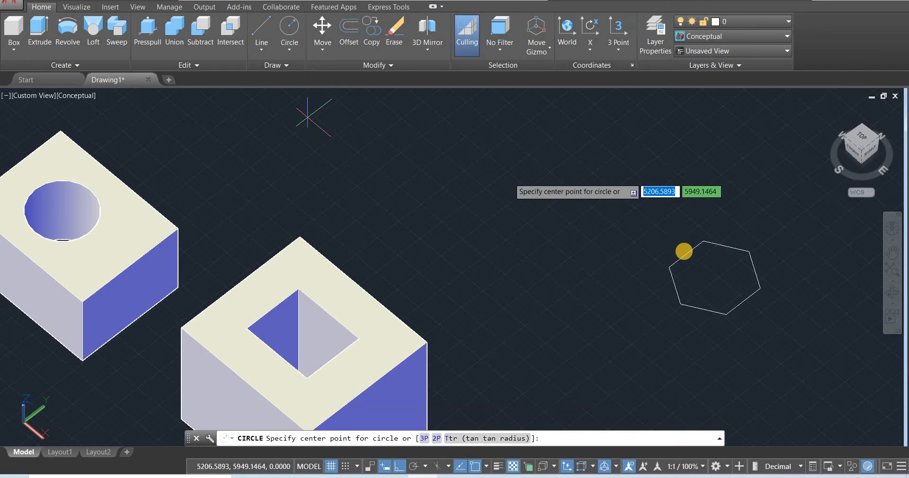
click(716, 279)
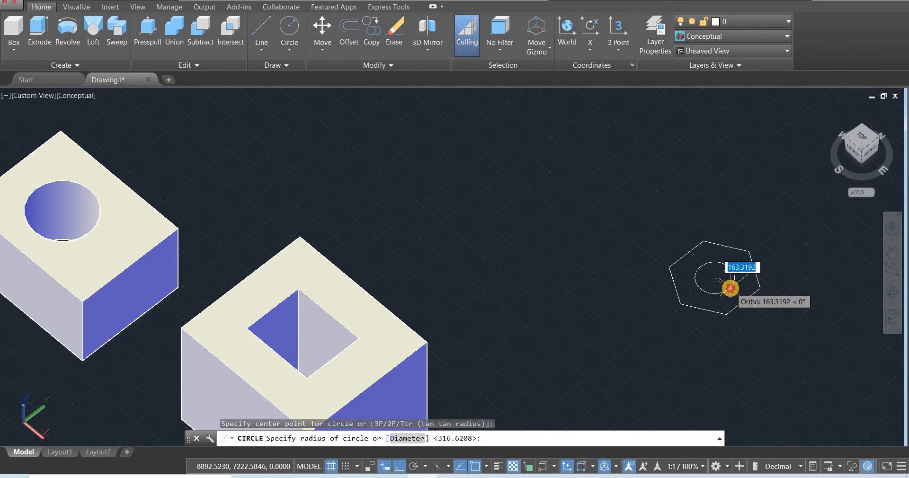
click(730, 288)
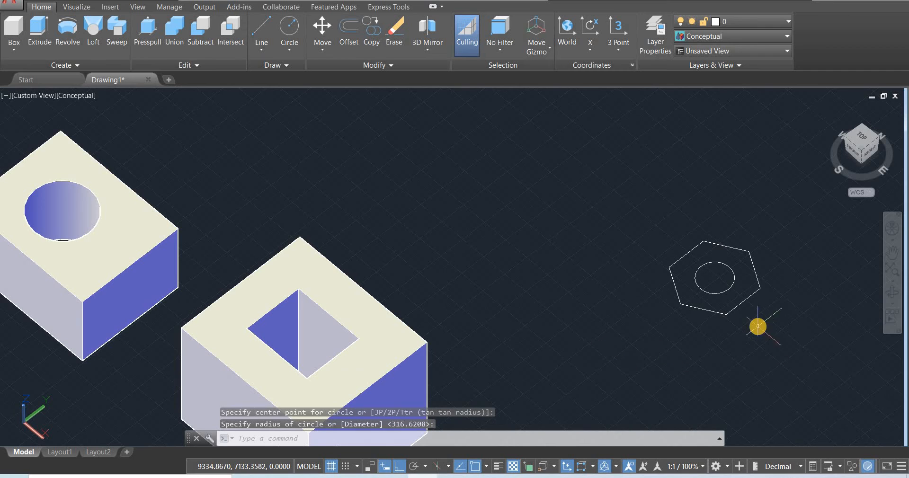
Step: Presspull the circle inside the hexagon upward into a tall, slender cylinder
scroll(758, 327, up, 5)
middle_drag(619, 290, 567, 322)
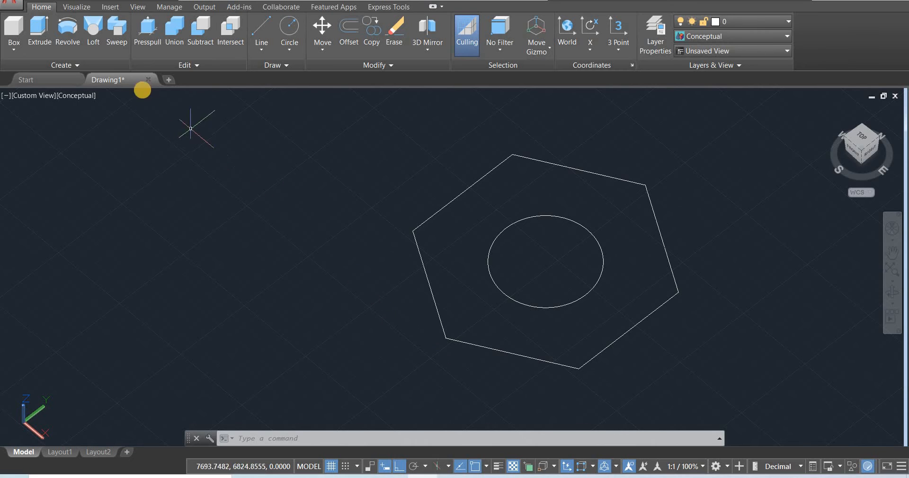
click(147, 29)
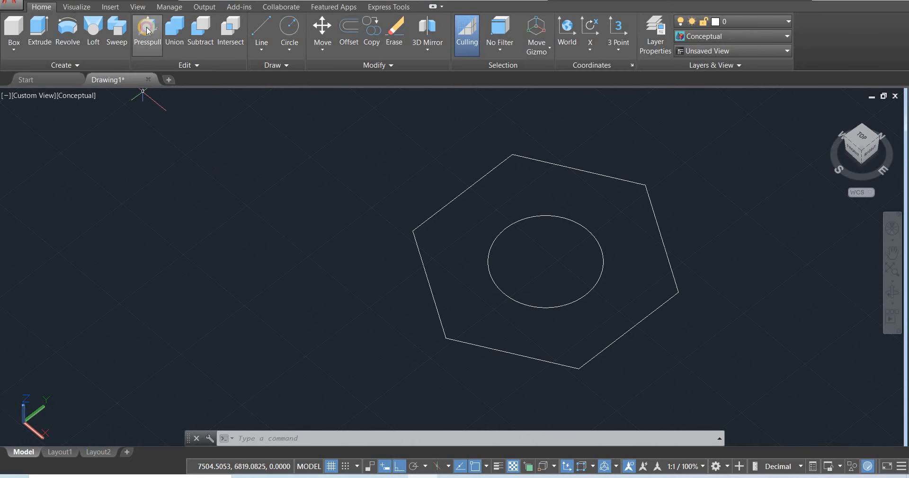
click(543, 260)
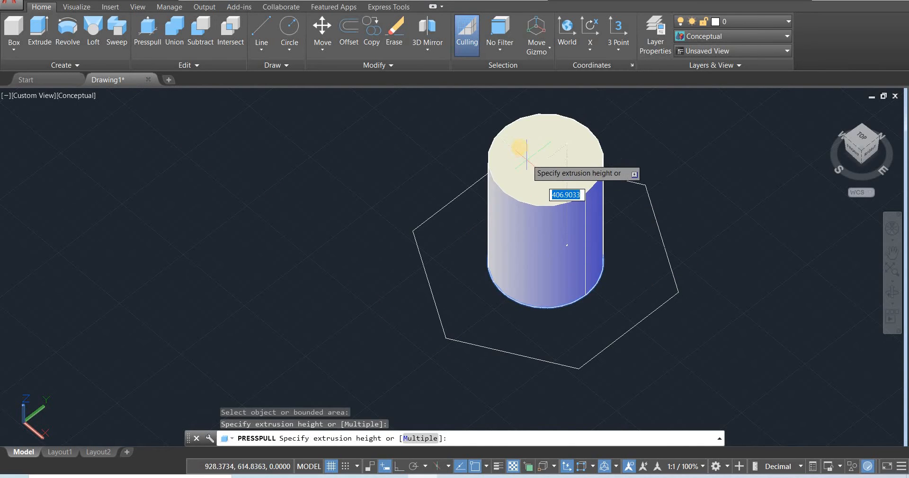
scroll(520, 147, down, 5)
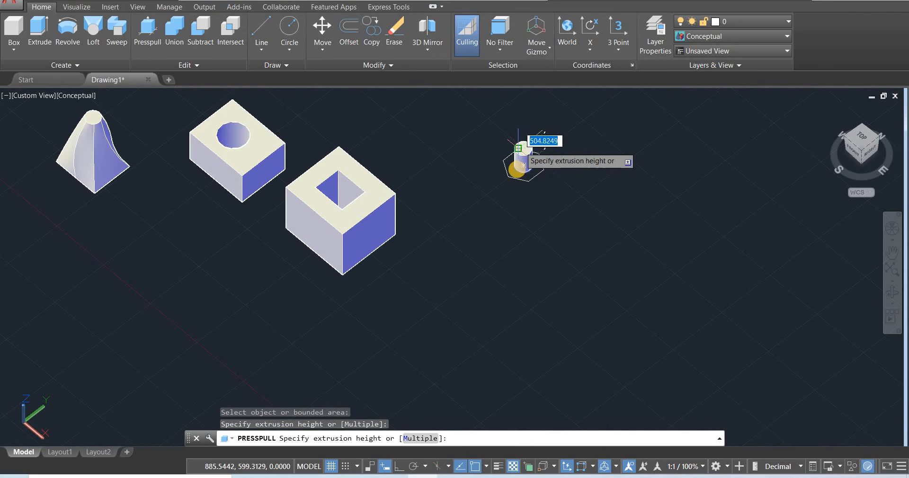
middle_drag(516, 154, 518, 202)
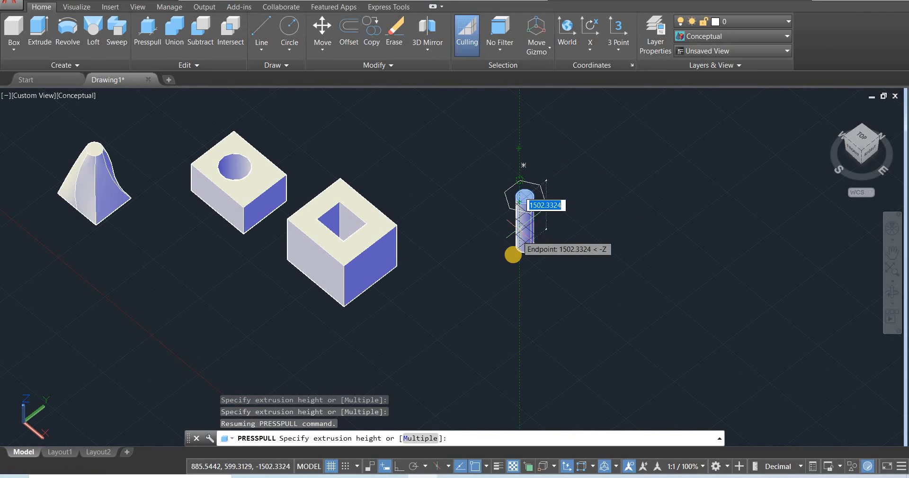
shift+middle_drag(509, 239, 507, 168)
click(508, 141)
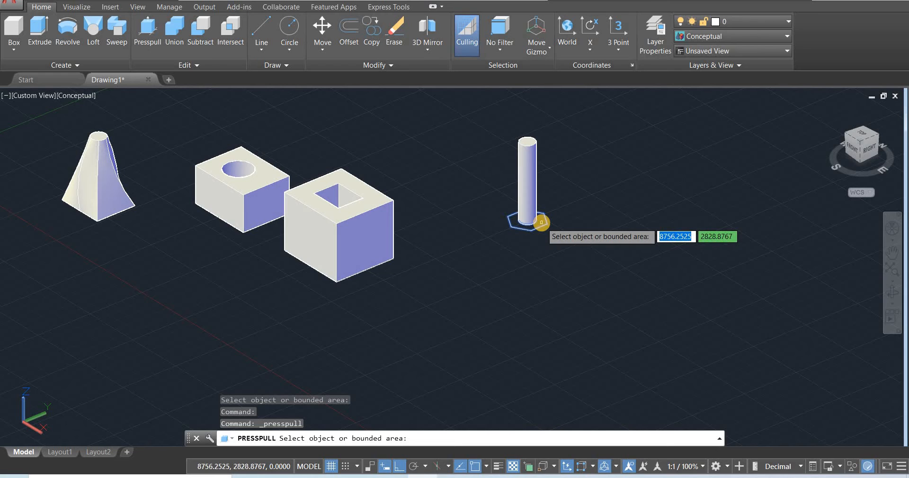
Step: Presspull the hexagonal area around the cylinder's base upward about 327 units to form the bolt head
click(541, 221)
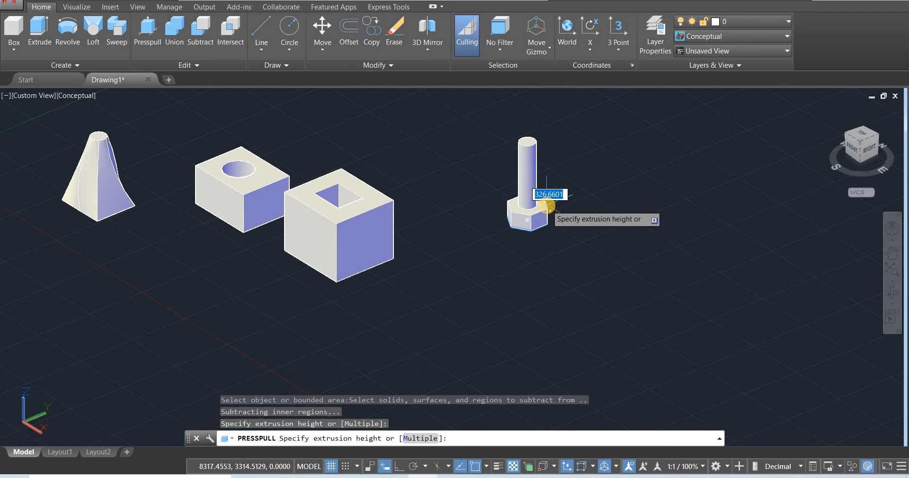
click(545, 206)
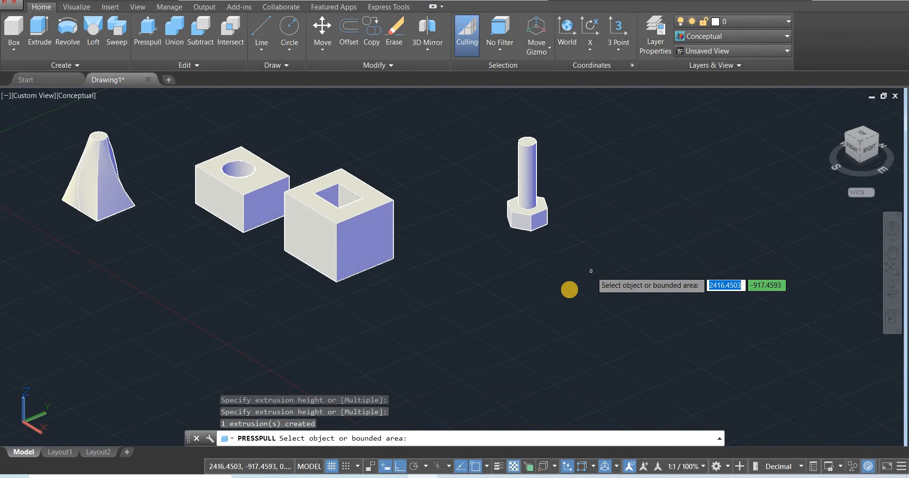
key(Escape)
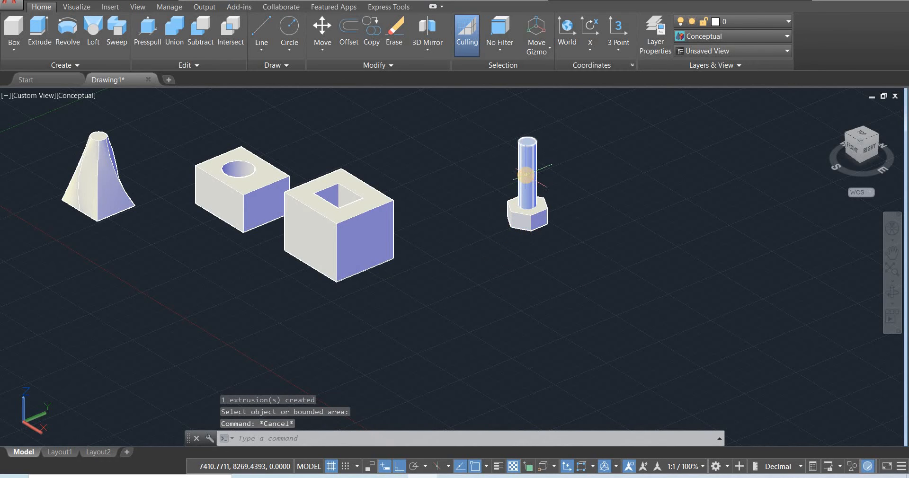
Step: Check whether the bolt's hexagonal head and cylindrical shank are separate solids
scroll(525, 174, up, 5)
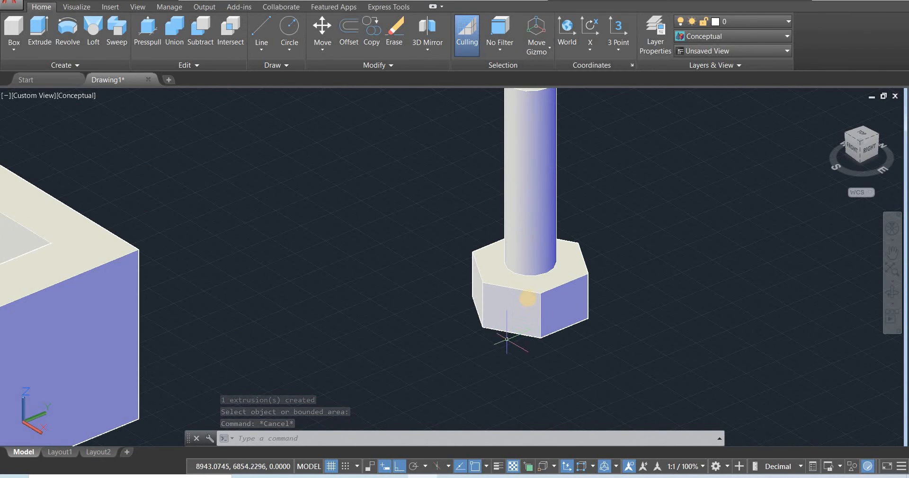
click(529, 293)
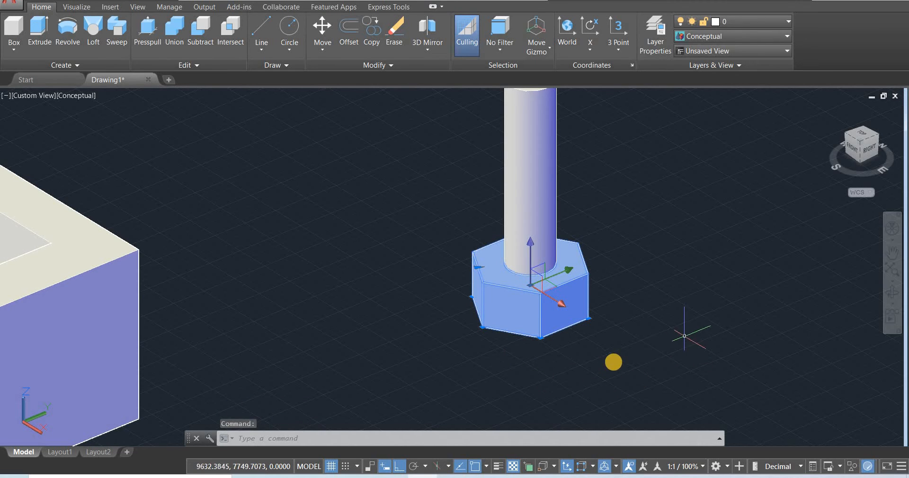
key(Escape)
key(Escape)
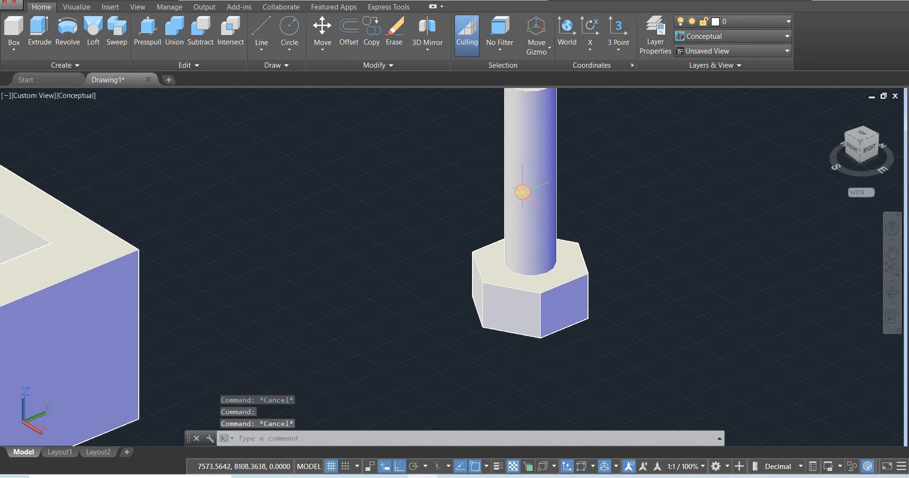
click(522, 192)
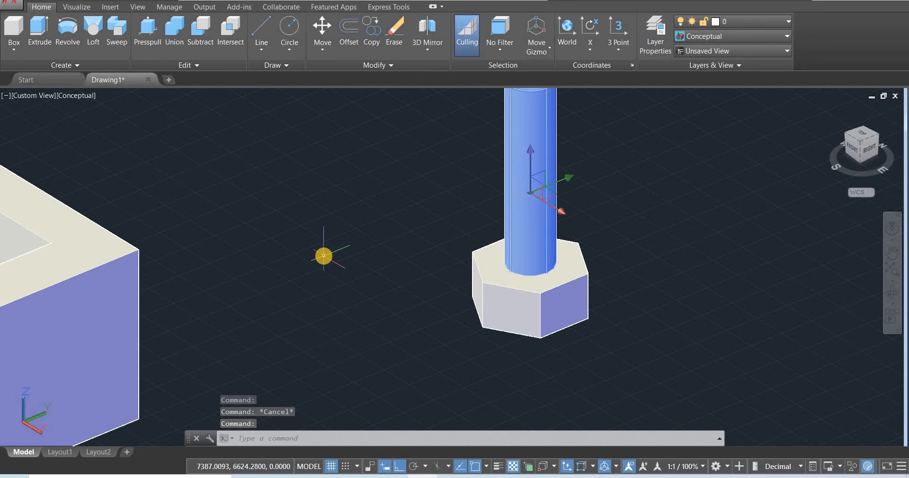
key(Escape)
key(Escape)
Step: Copy the bolt's head and shank together, using the shank's base centre as base point, to a spot behind the original along the Y axis
middle_drag(639, 367, 624, 374)
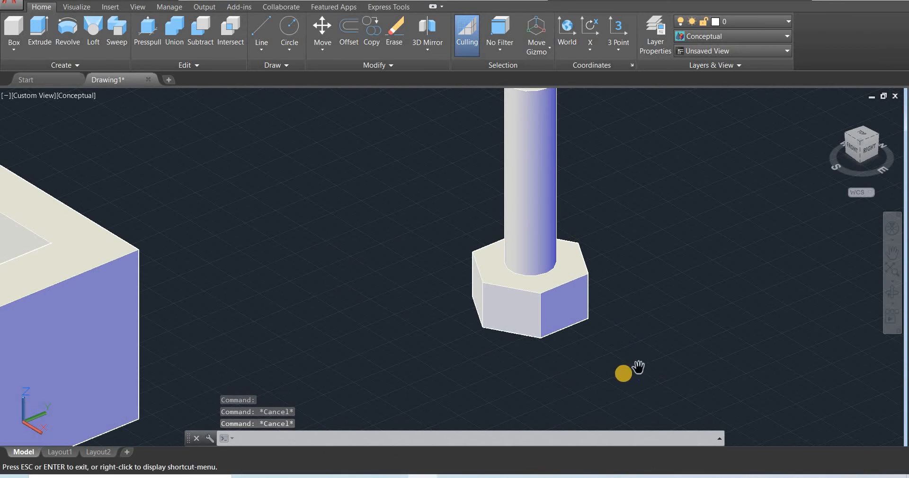
drag(639, 367, 602, 377)
key(Escape)
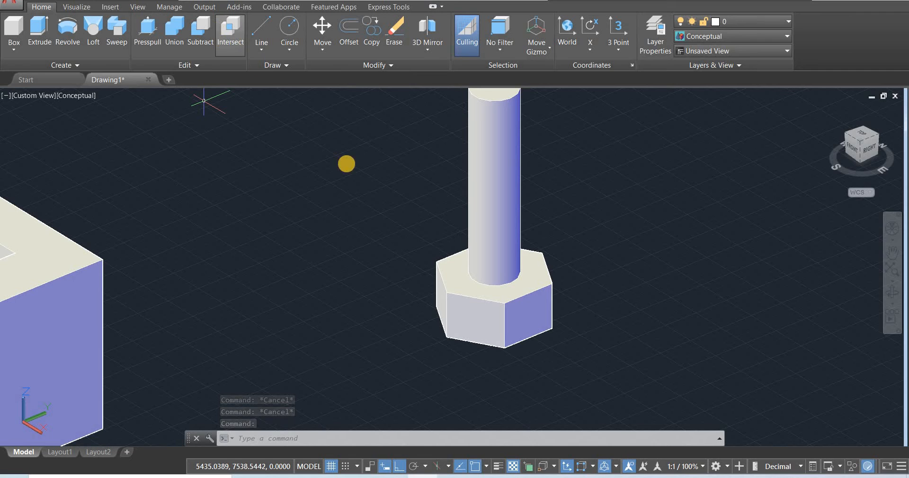
middle_drag(414, 249, 406, 252)
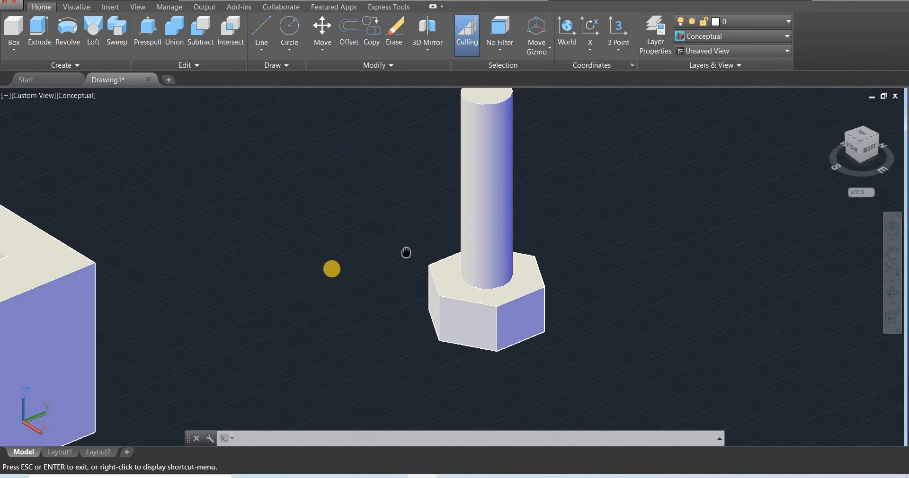
drag(406, 253, 100, 278)
key(Escape)
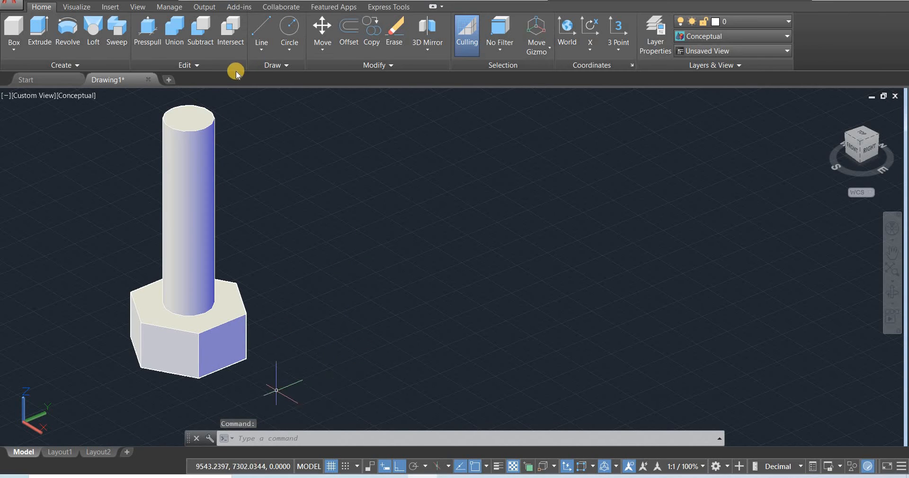
click(366, 35)
click(158, 348)
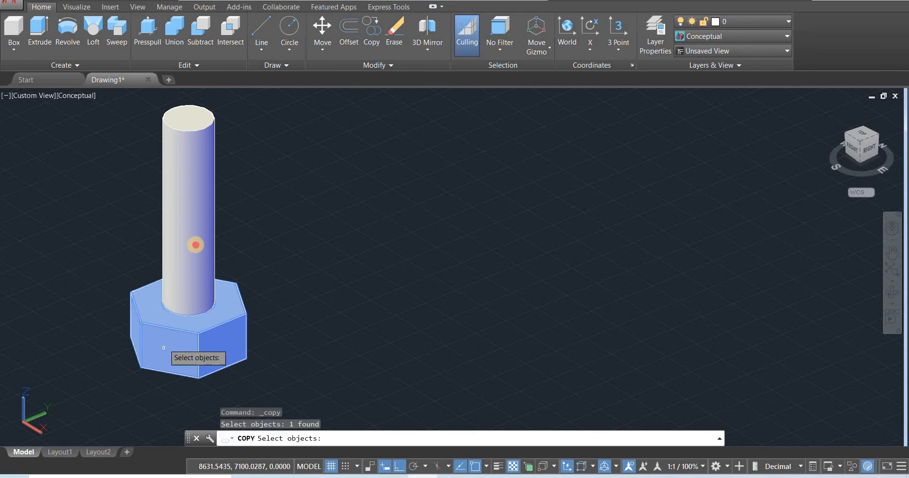
click(196, 244)
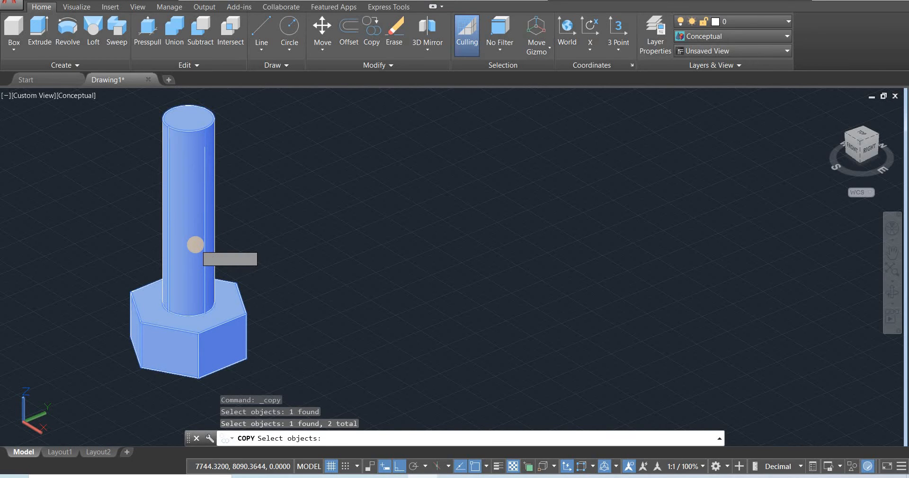
key(Return)
click(187, 307)
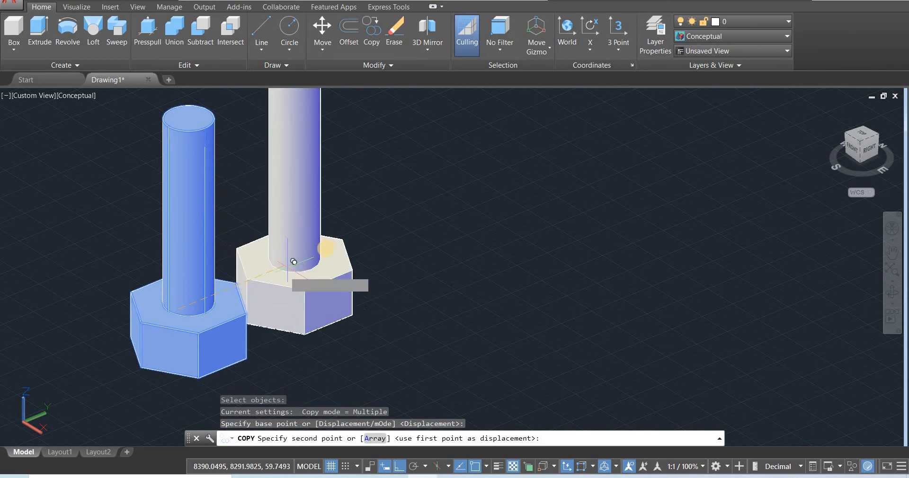
click(351, 238)
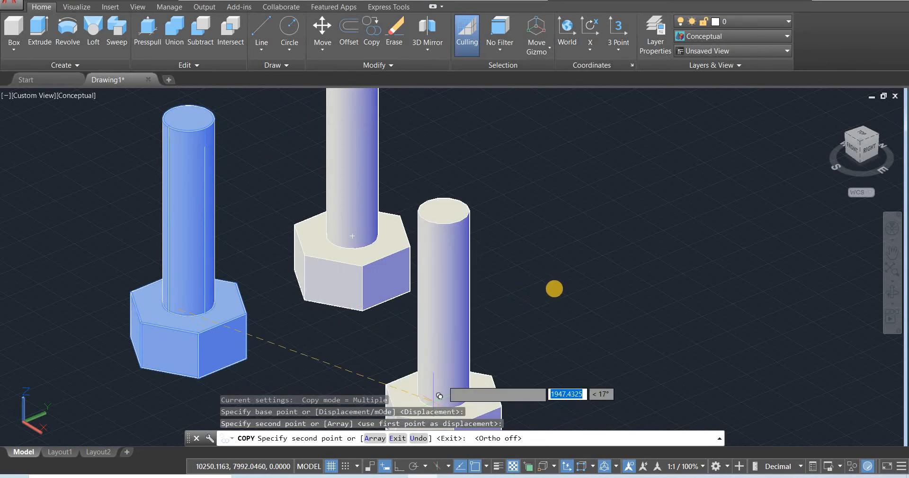
Step: Turn Ortho off, place a second copy of the bolt freely beyond the first copy, and finish copying
key(F8)
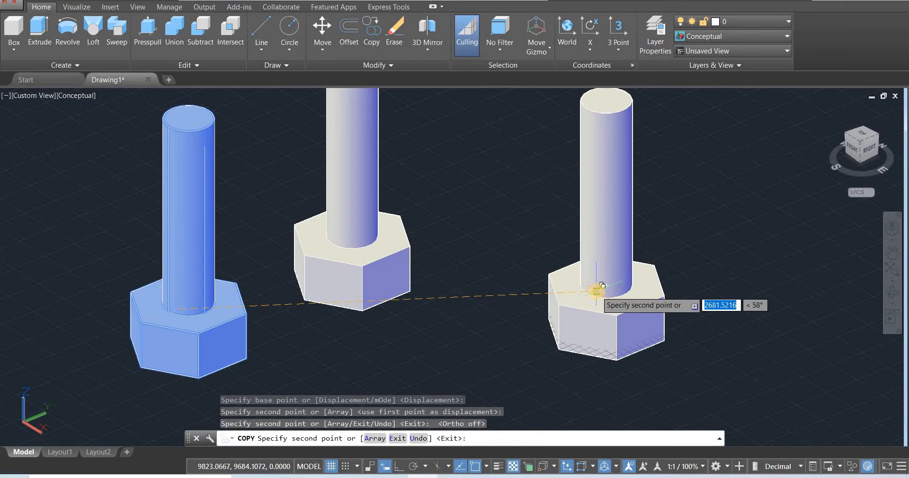
click(602, 285)
key(Escape)
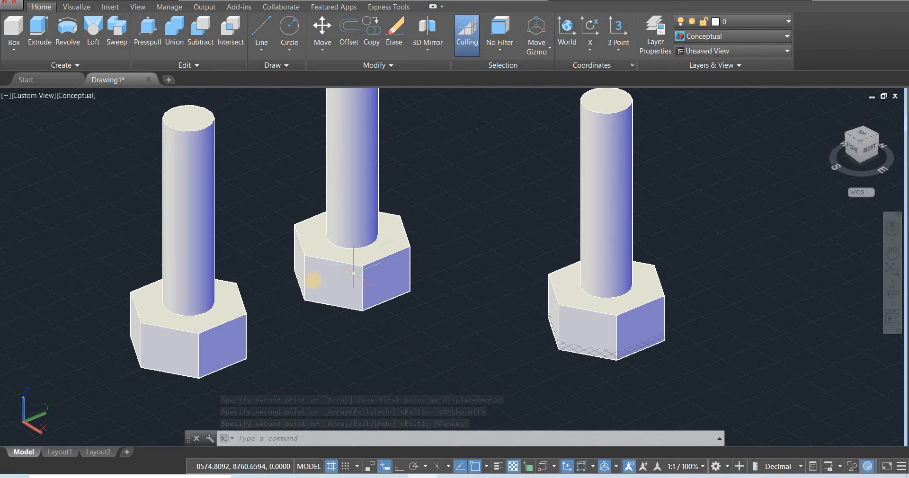
Step: Union the shank and hexagonal head of the original bolt and check that they select as one solid
click(313, 280)
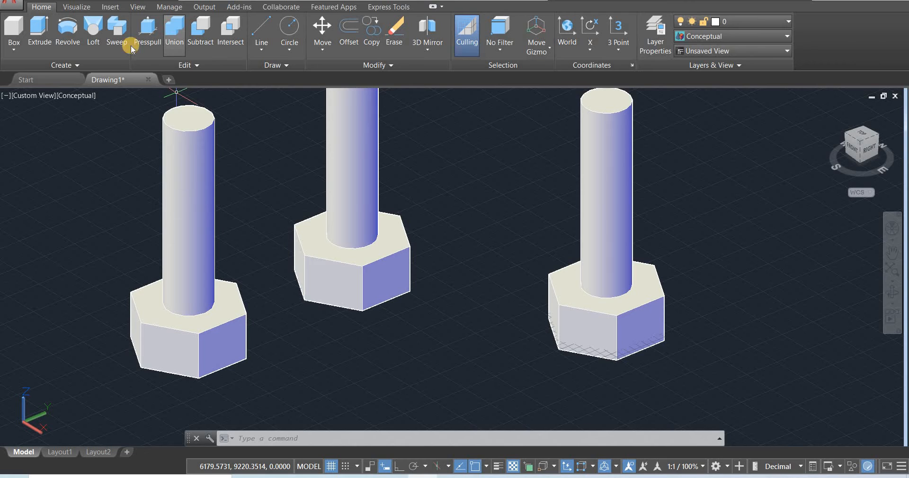
click(201, 217)
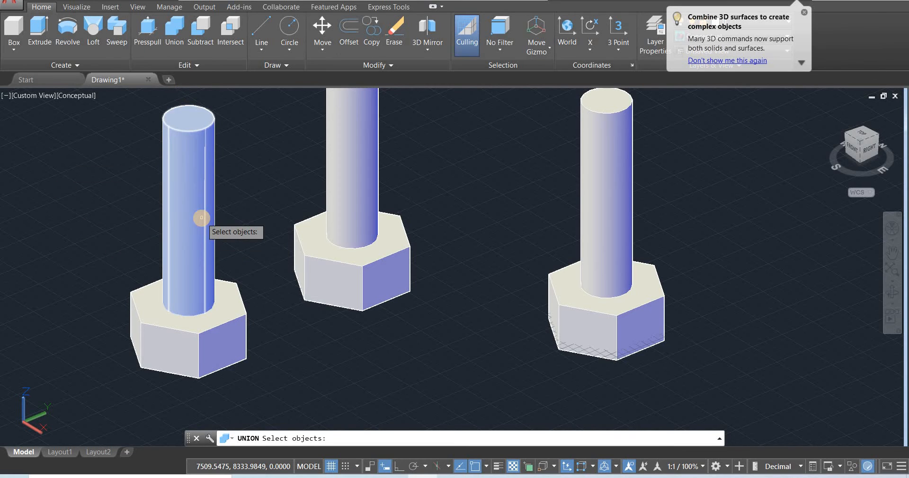
click(187, 220)
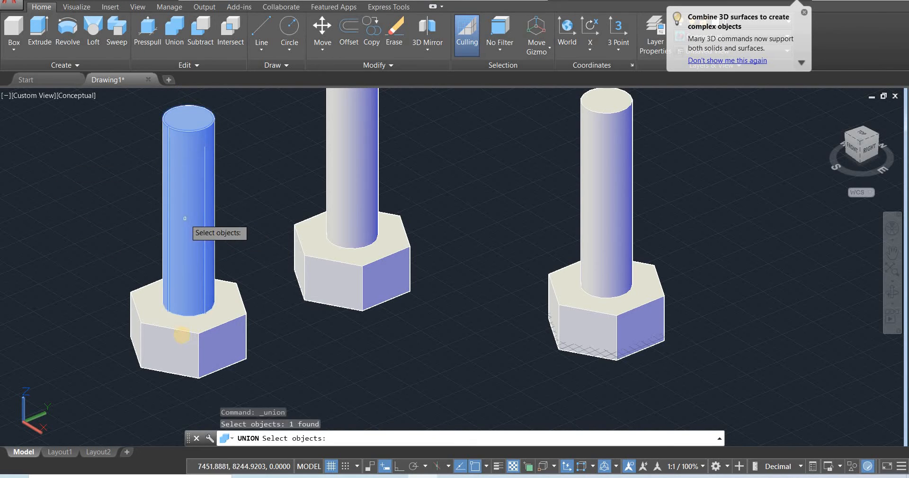
click(184, 346)
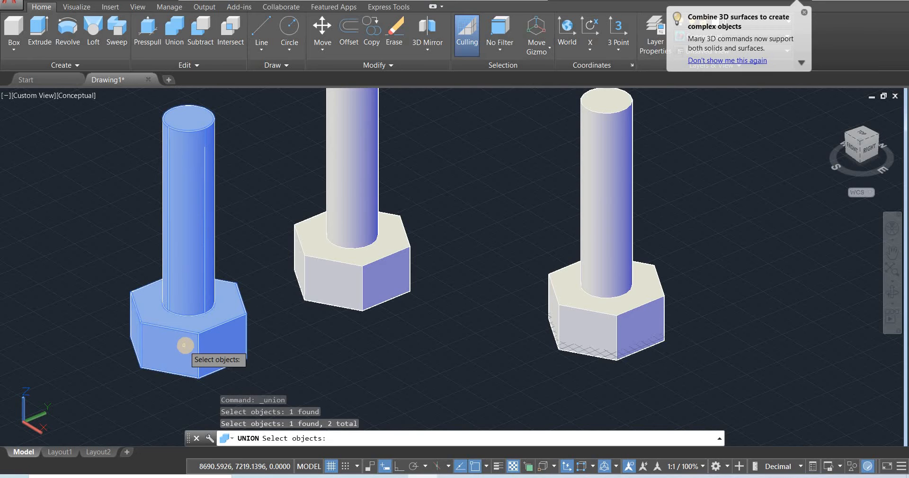
key(Return)
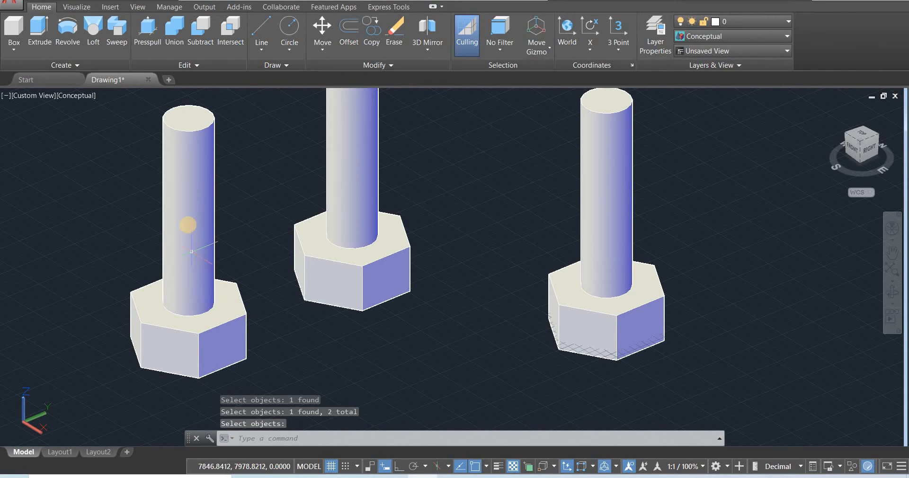
click(188, 222)
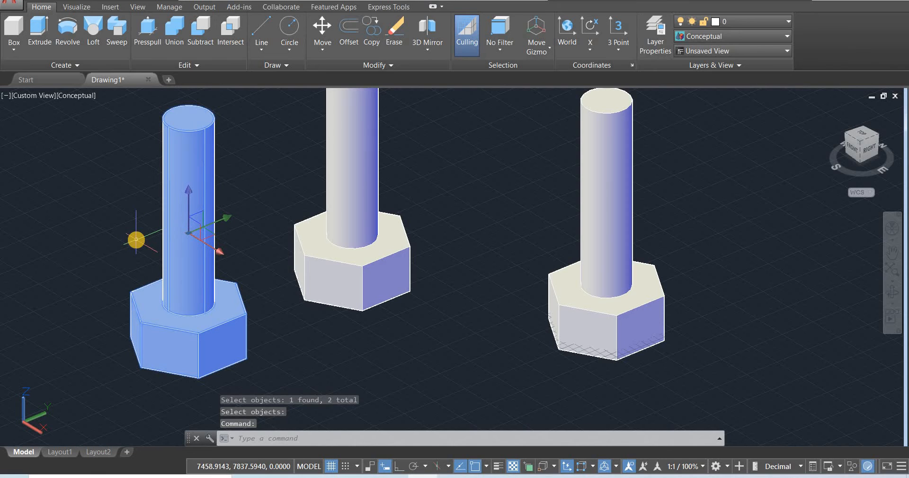
key(Escape)
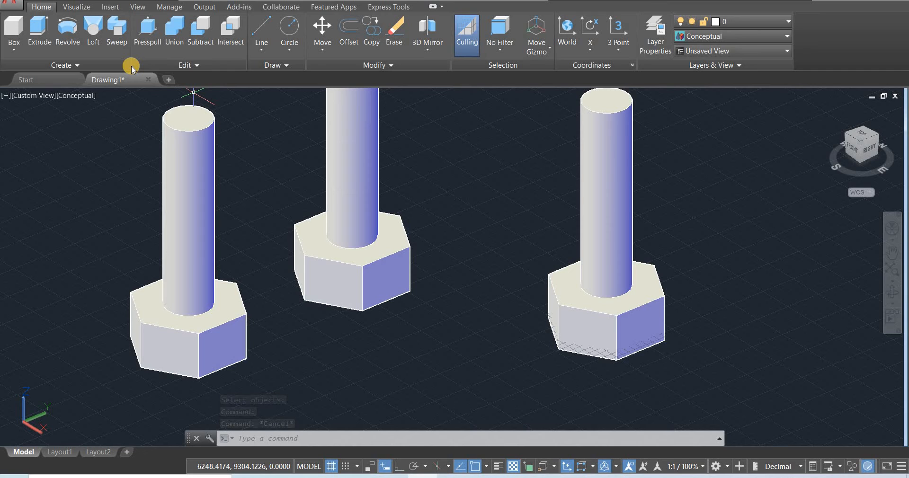
Step: Subtract the shank from the hexagonal head of the middle bolt to make a nut with a round hole
click(320, 267)
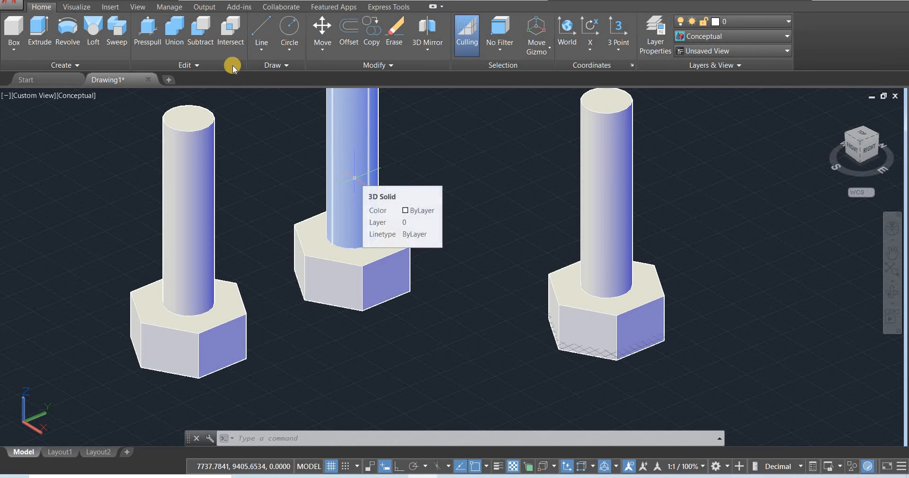
key(Escape)
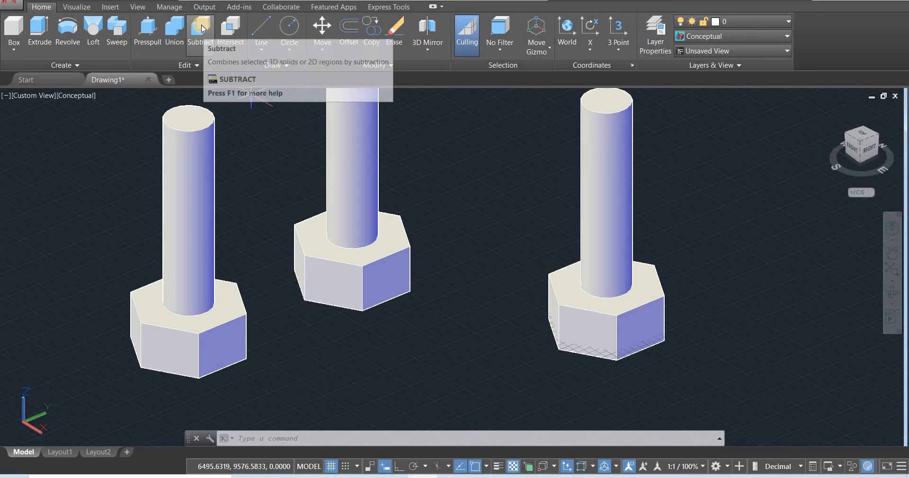
click(202, 30)
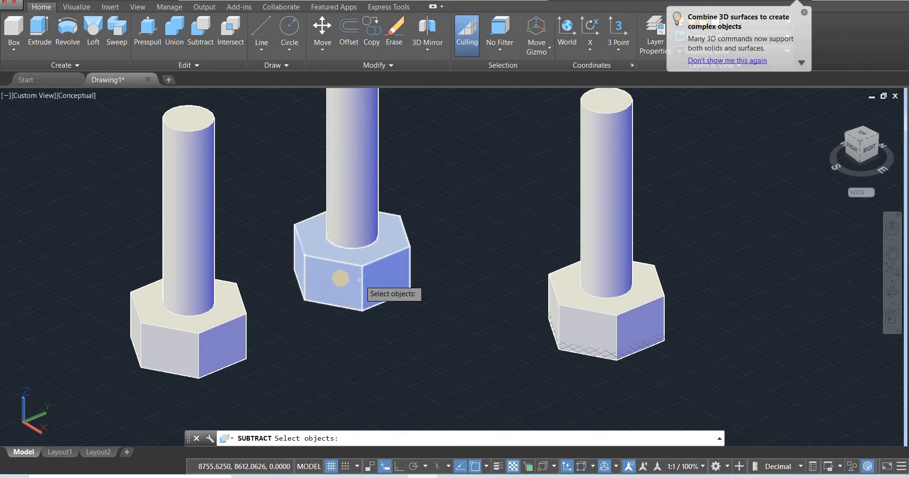
click(340, 276)
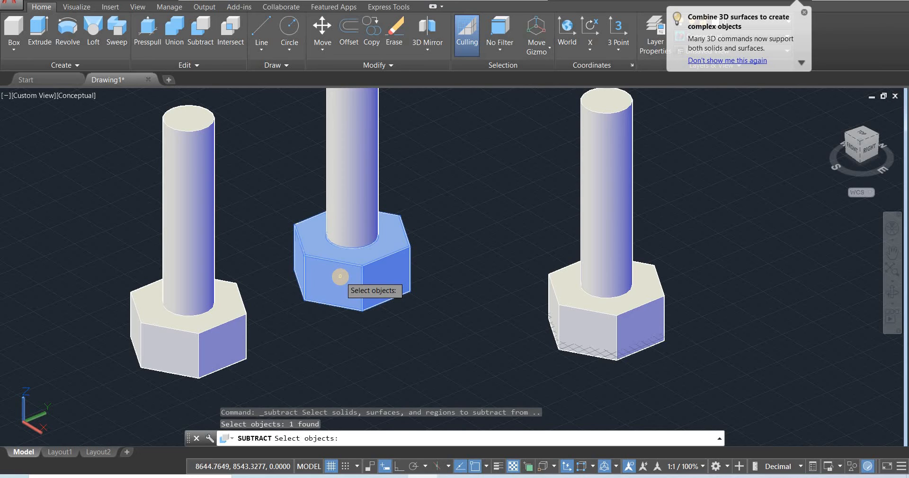
key(Return)
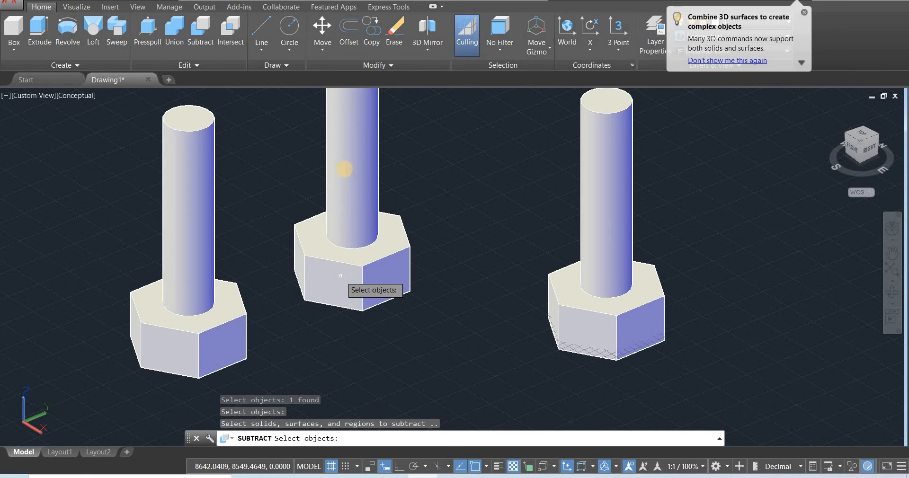
click(346, 160)
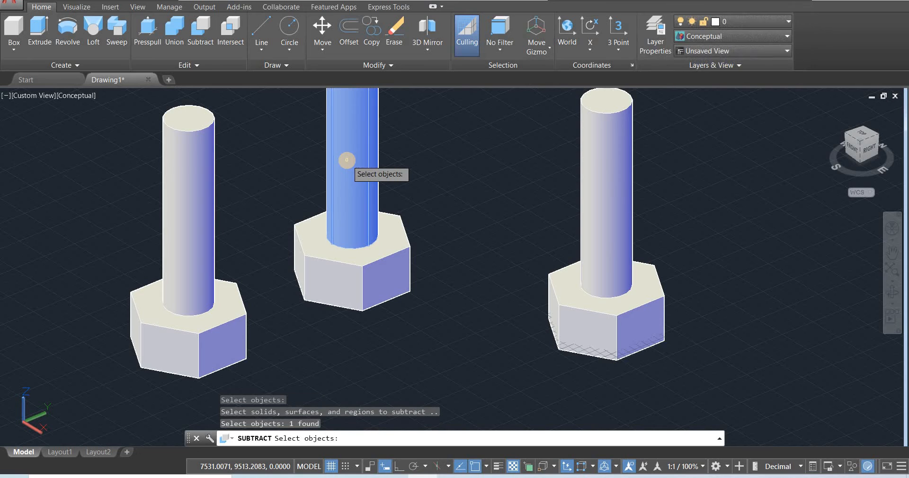
key(Return)
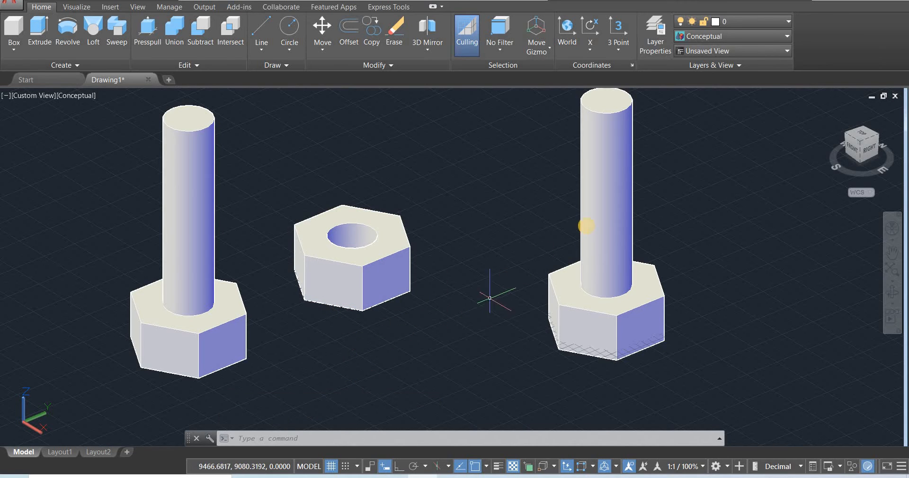
Step: Erase the shank of the third bolt to inspect the head beneath, and undo the deletion
click(604, 215)
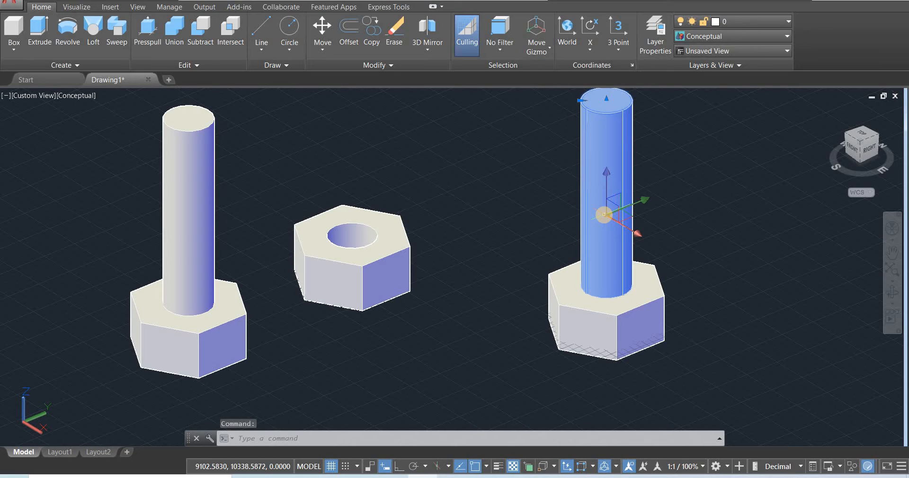
key(Delete)
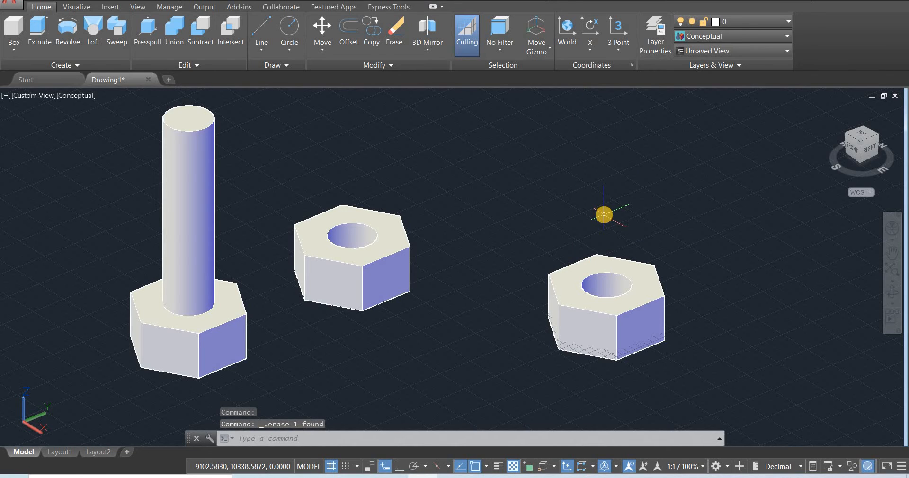
key(ctrl+c)
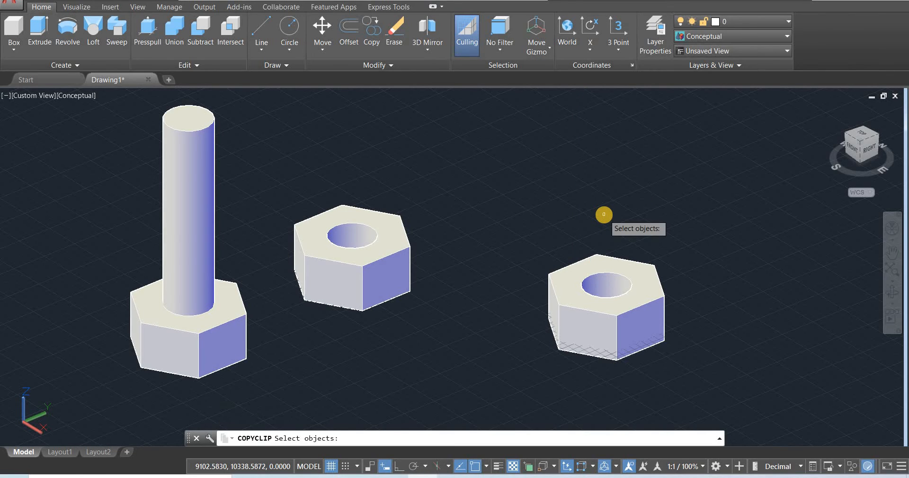
key(ctrl+z)
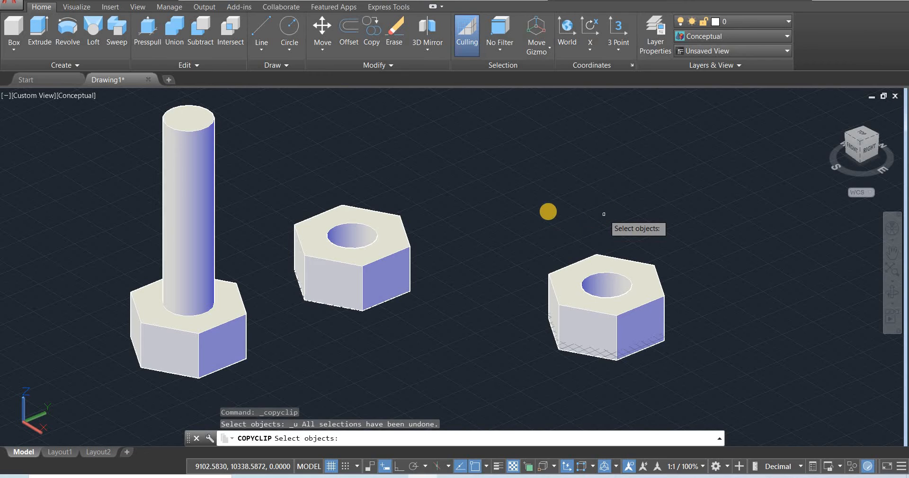
click(548, 209)
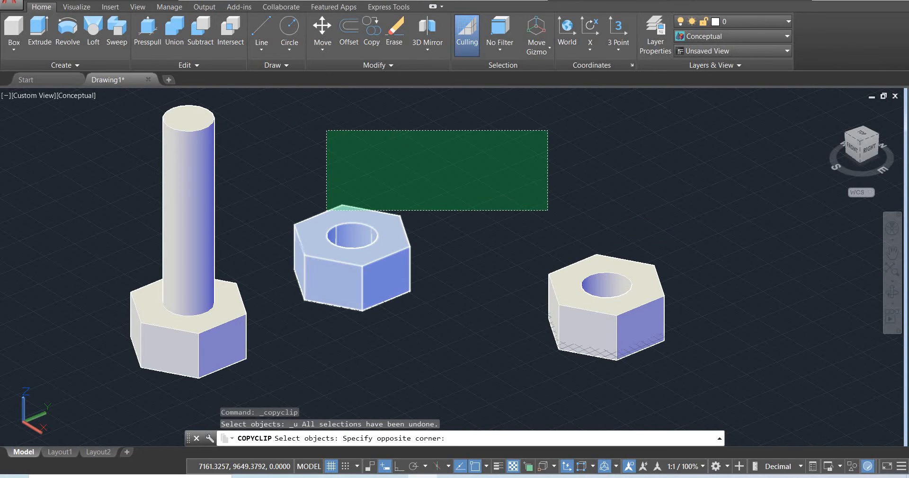
key(ctrl+z)
key(ctrl+z)
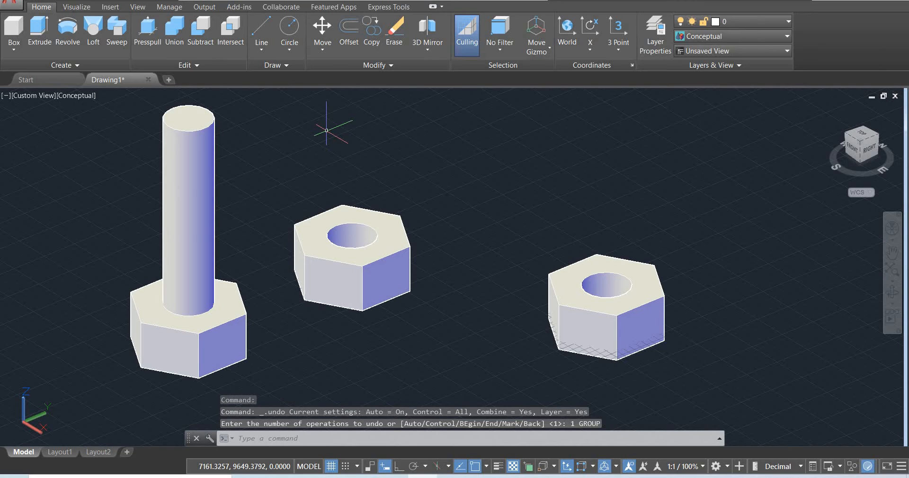
key(ctrl+z)
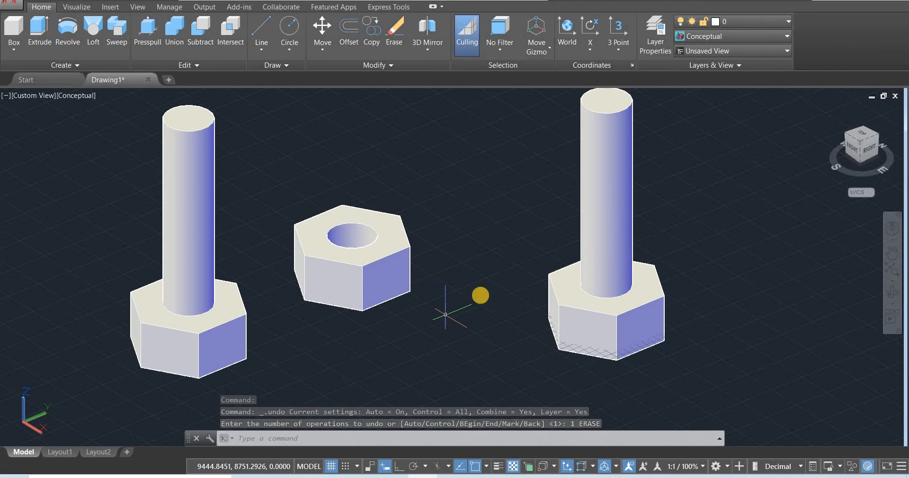
Step: Move the third bolt's shank along the X axis so it overlaps both the hole and the solid part of the head
click(605, 203)
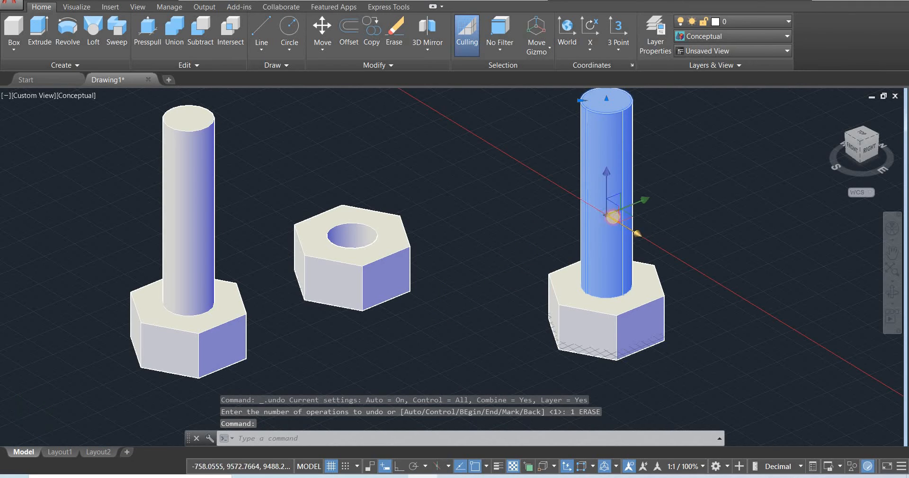
click(608, 215)
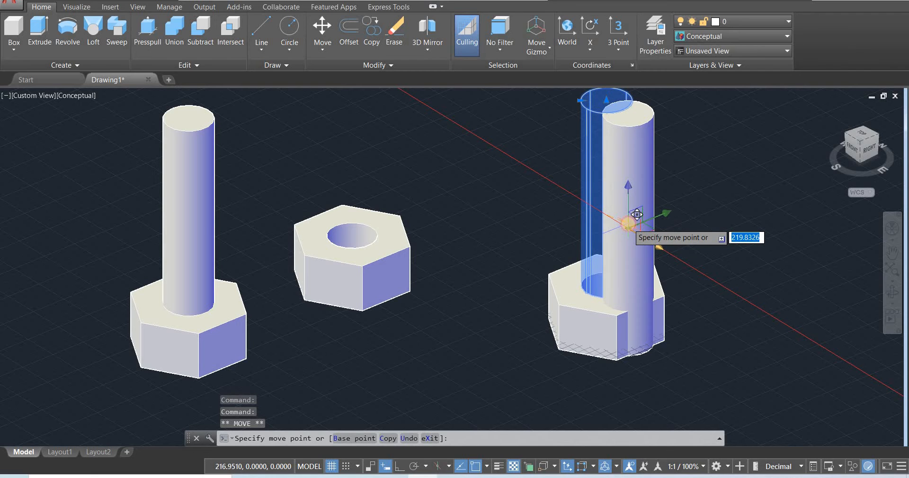
click(636, 216)
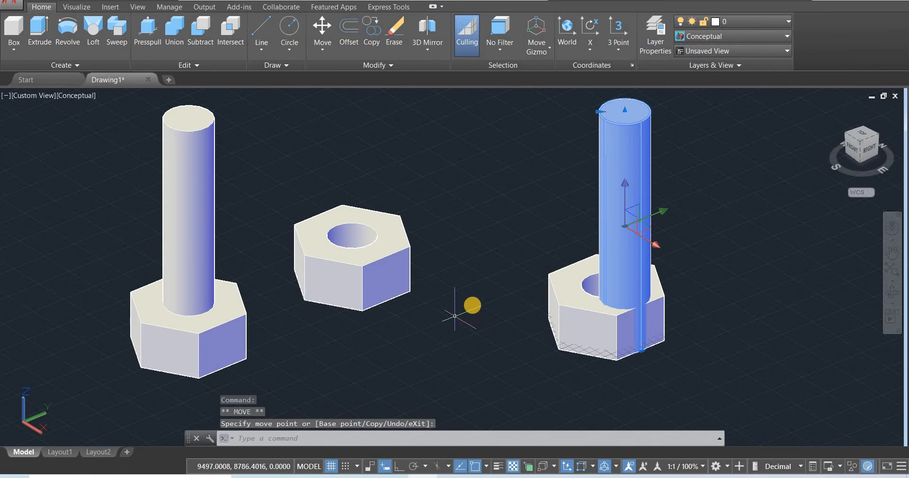
Step: Examine the overlap of the shifted shank and hexagonal head in 2D Wireframe, and return to the Conceptual visual style
click(77, 98)
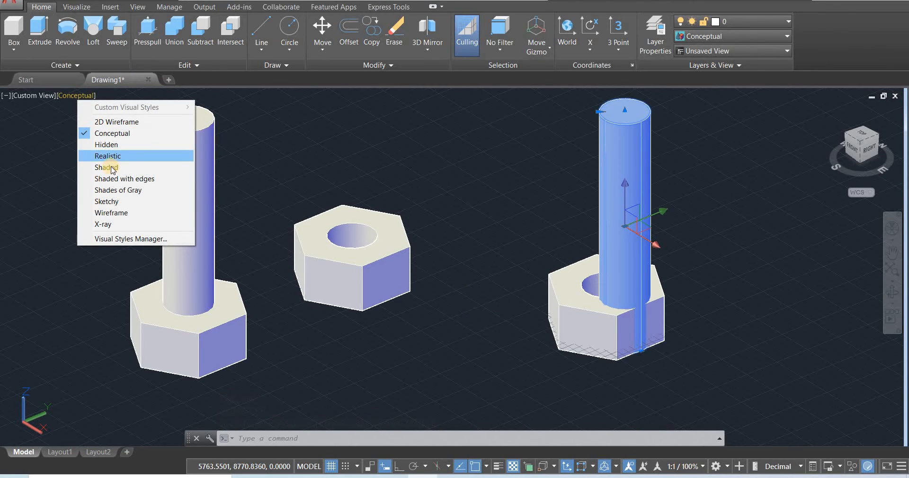
click(118, 121)
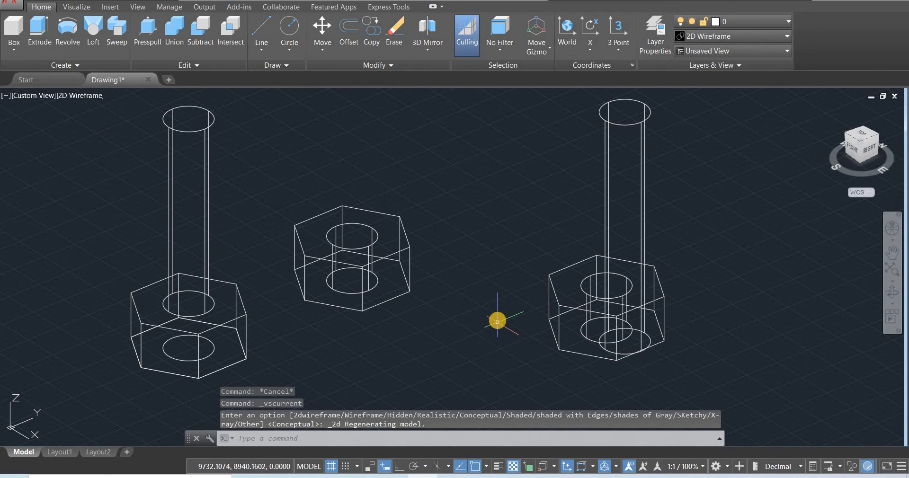
shift+middle_drag(507, 326, 605, 341)
click(633, 299)
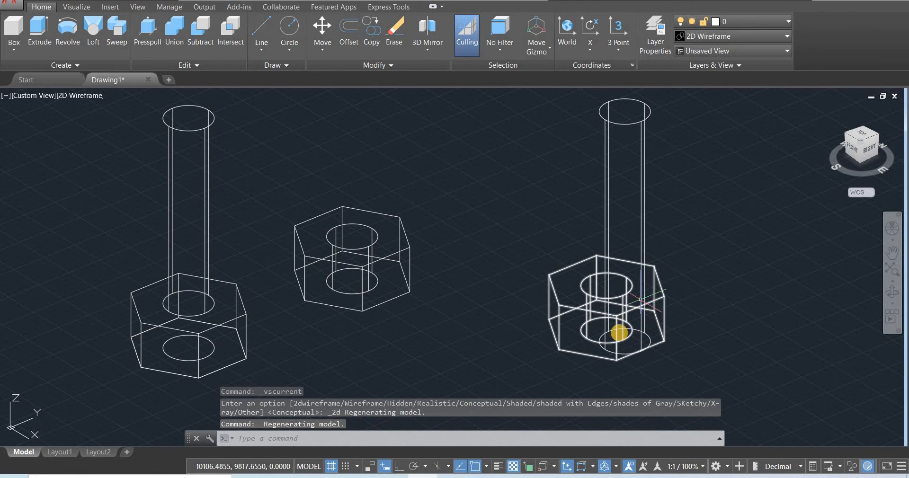
key(Escape)
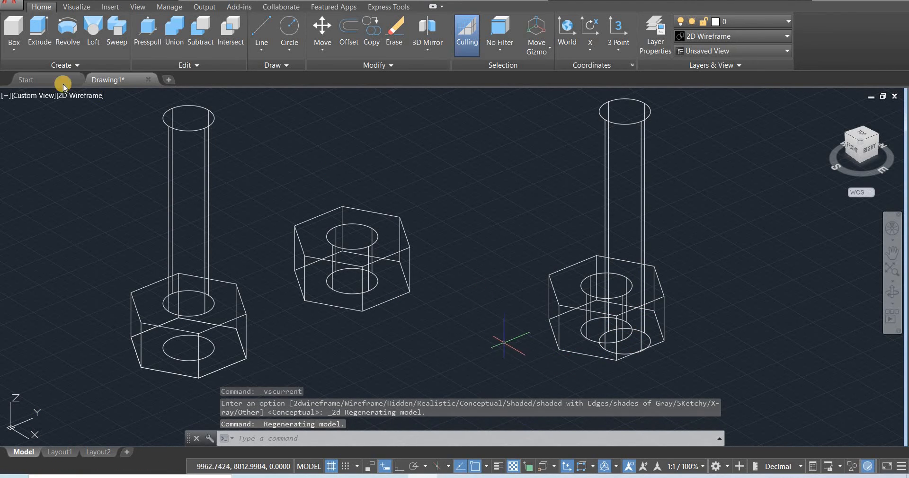
click(79, 97)
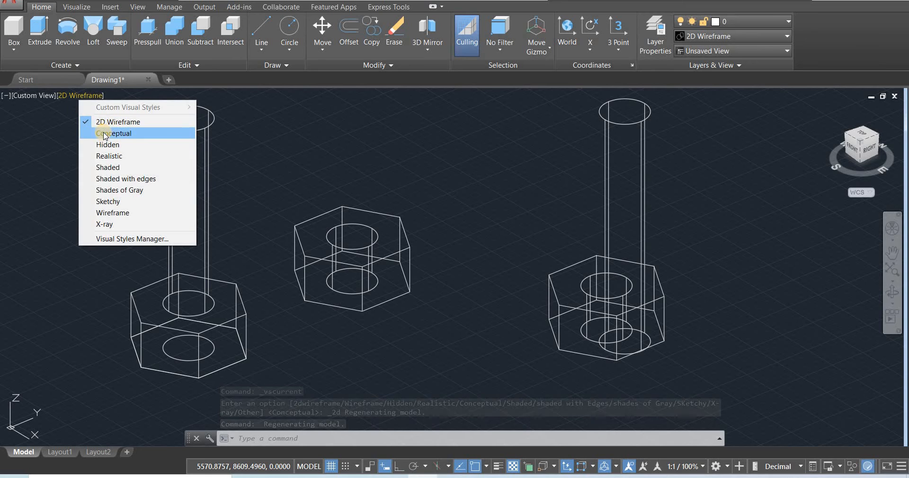
click(109, 134)
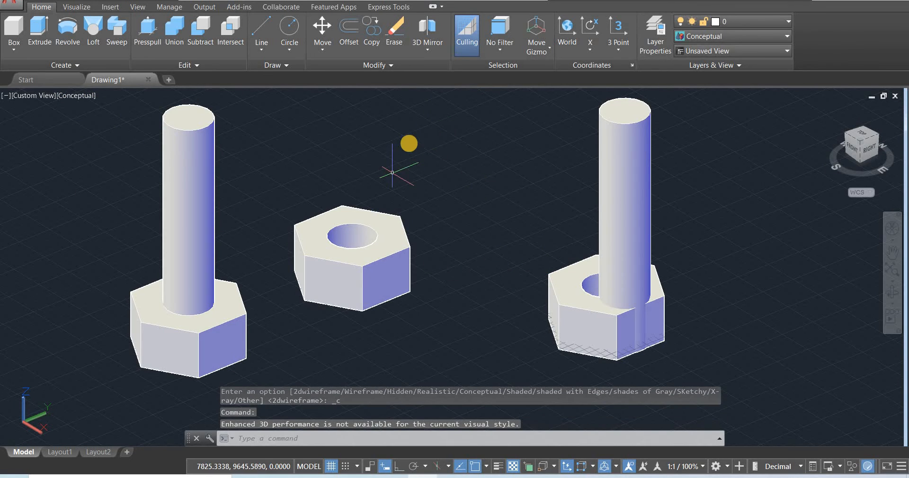
Step: Intersect the shifted shank with the third bolt's hexagonal head to keep only their common volume
click(229, 33)
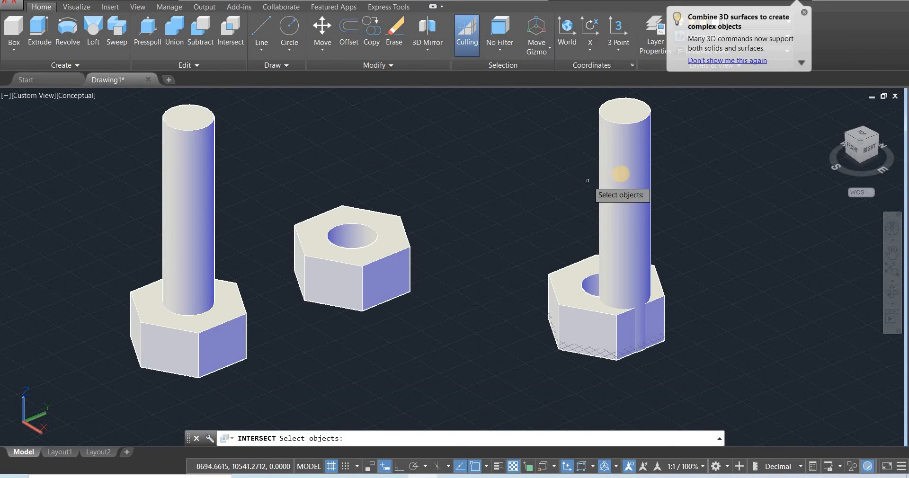
click(620, 172)
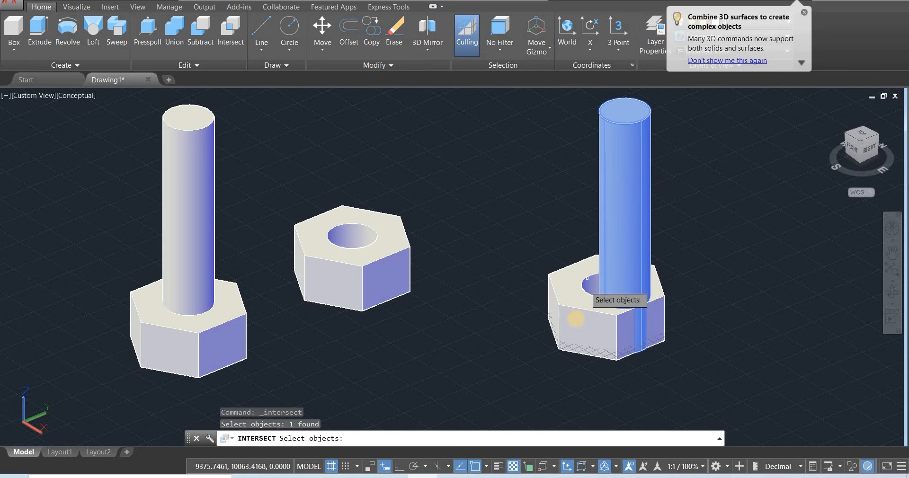
click(576, 318)
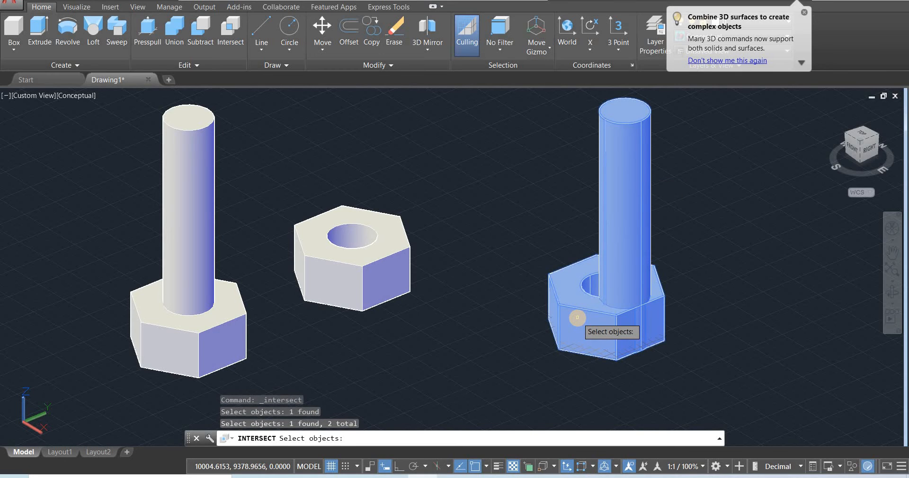
key(Return)
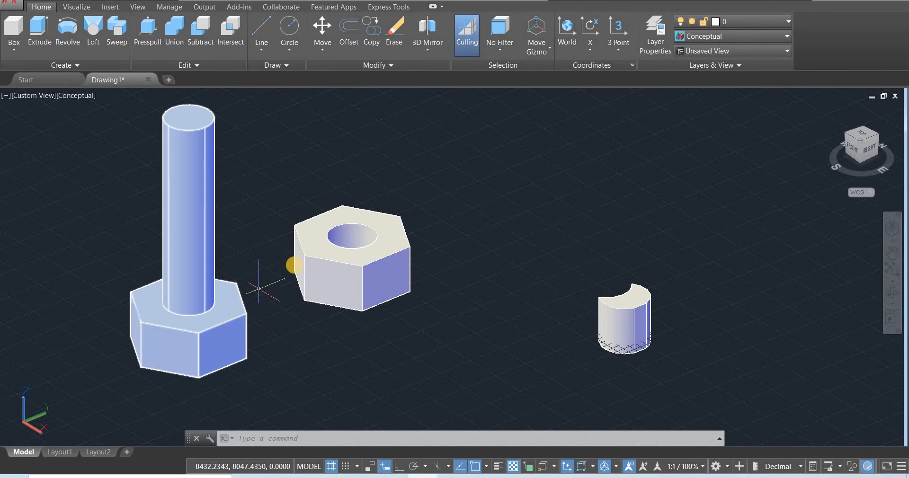
click(262, 47)
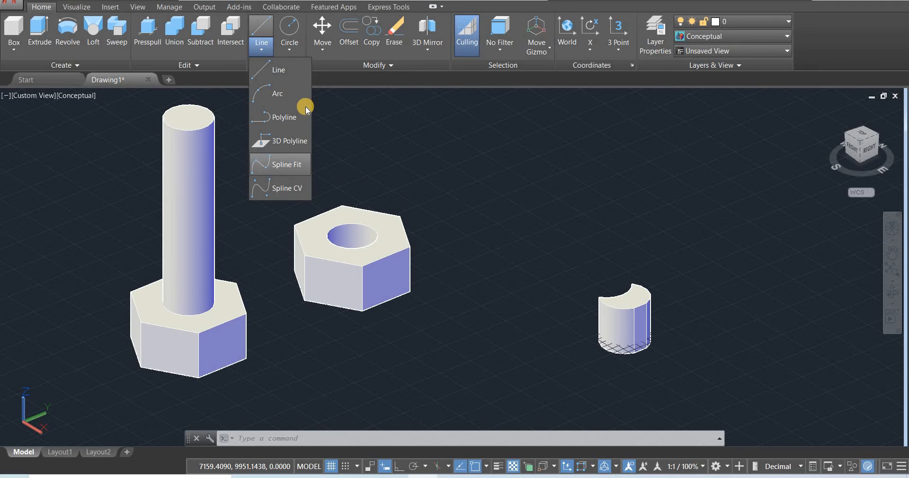
click(286, 49)
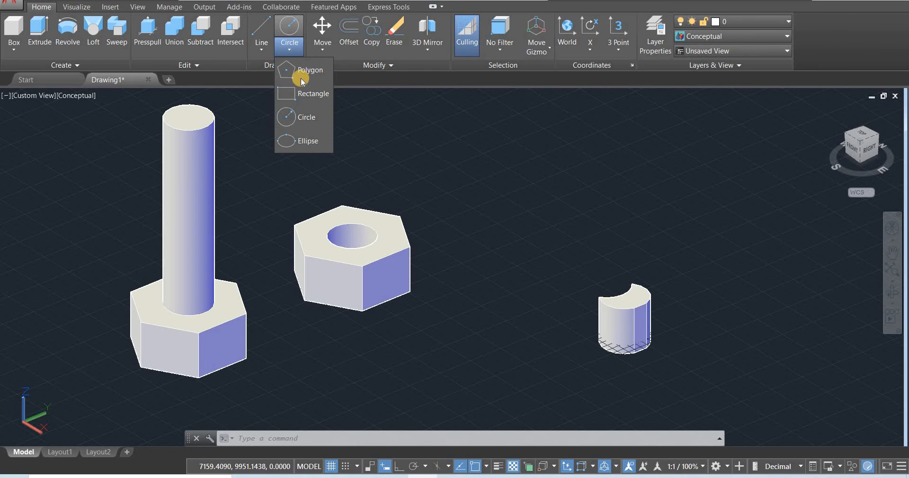
click(374, 133)
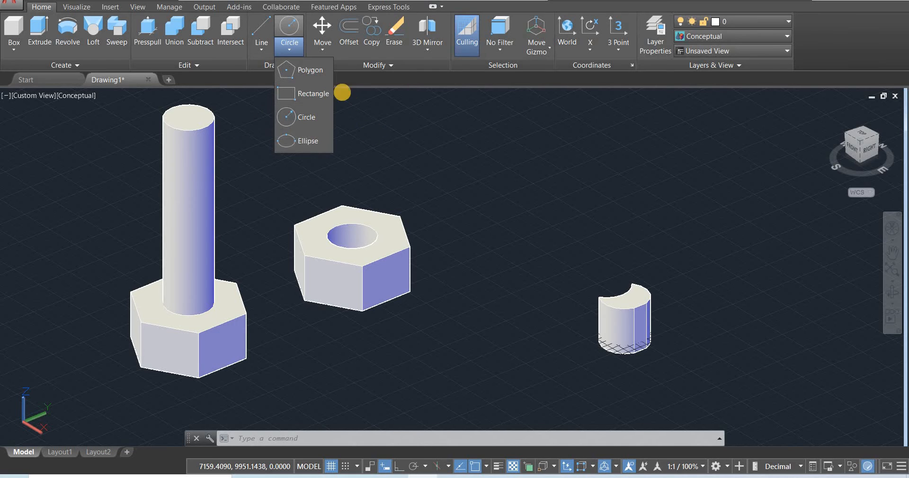
click(320, 52)
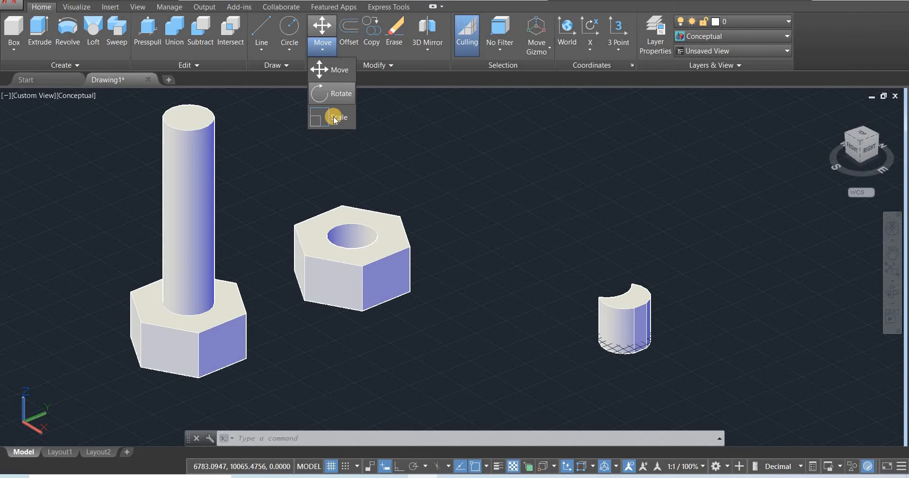
click(361, 67)
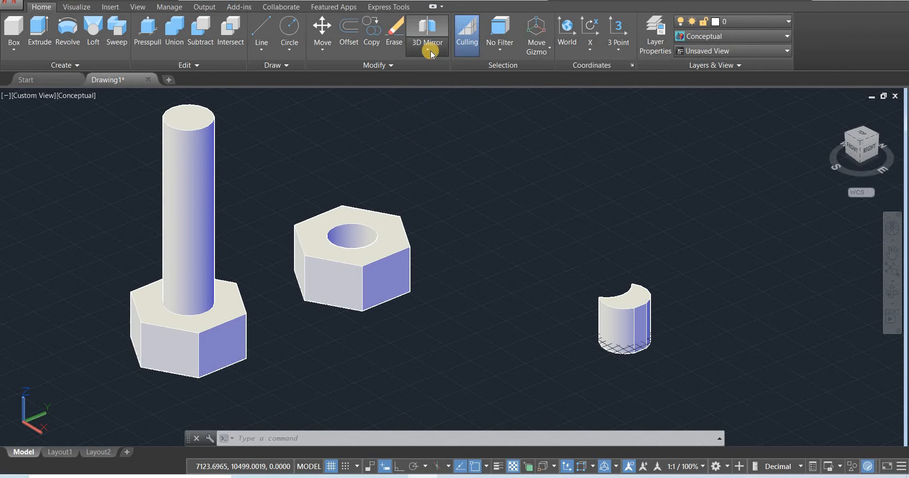
click(429, 50)
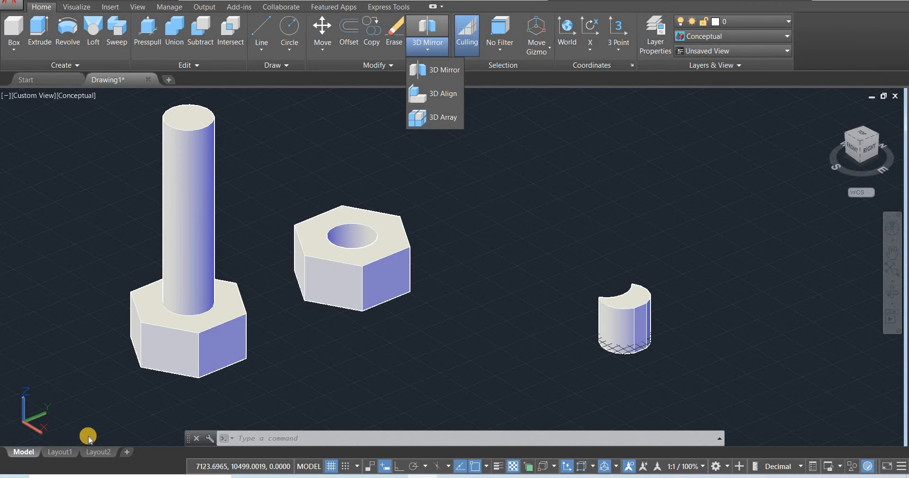
Step: Draw a sphere with a radius of about 228 in a new drawing and display it in the Conceptual visual style
click(169, 81)
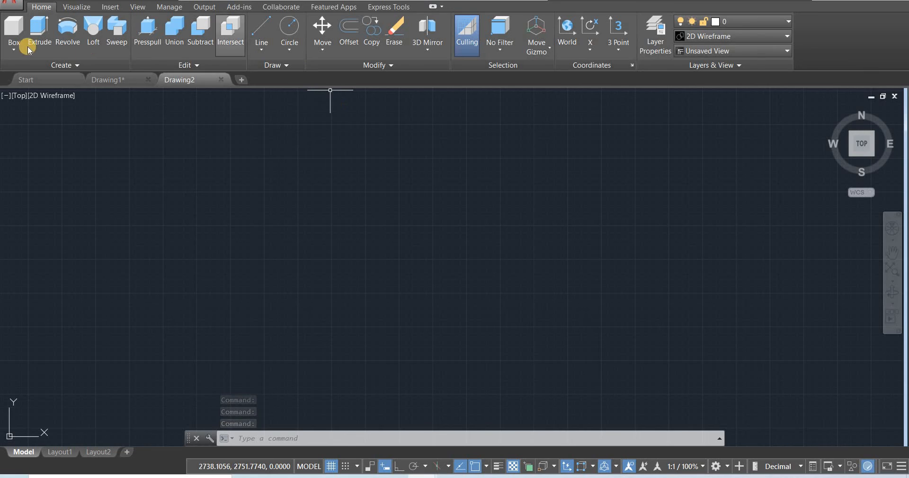
click(14, 49)
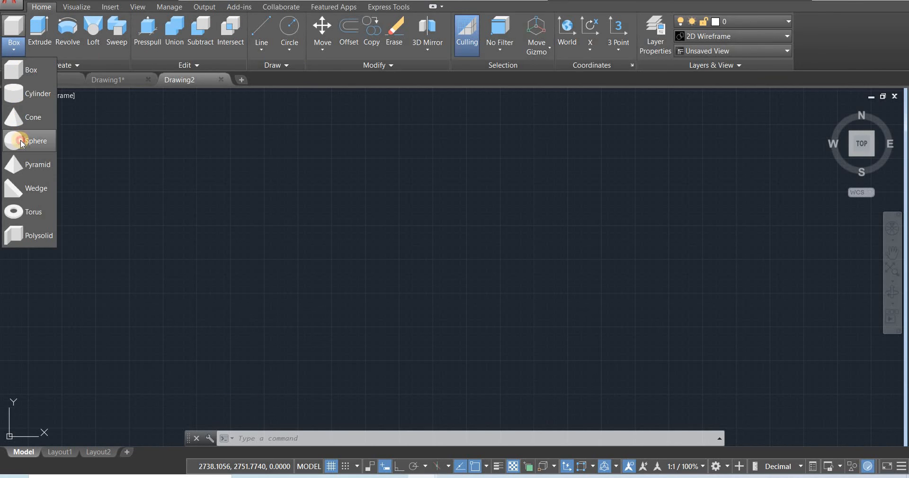
click(392, 230)
click(375, 205)
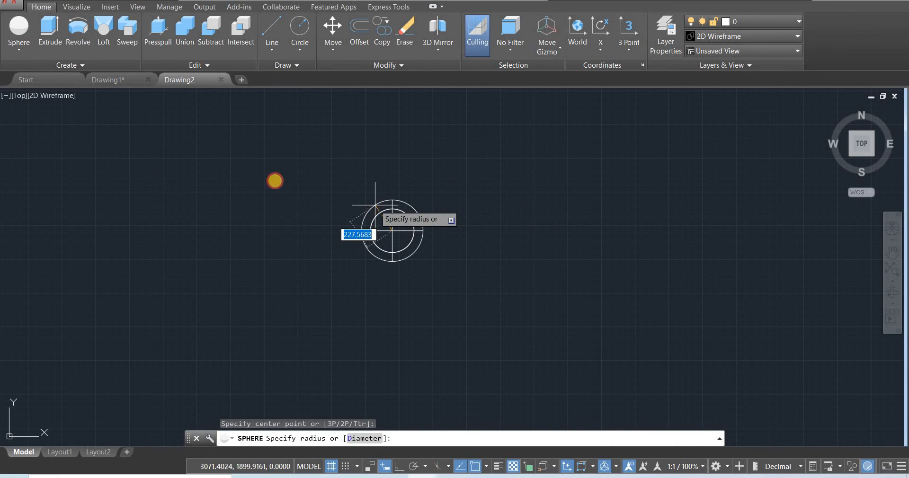
click(46, 97)
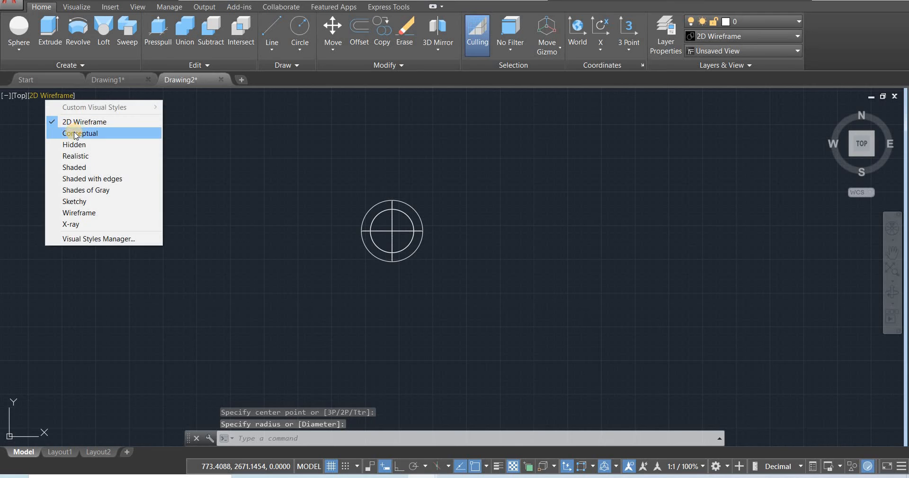
click(72, 133)
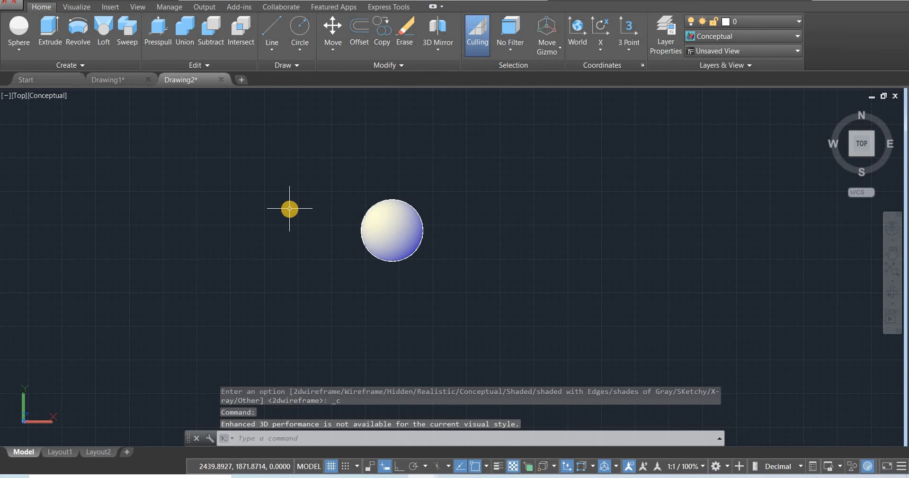
Step: Create a polar 3D Array of the sphere with 10 rotated items filling 360 degrees about a slanted axis beside it
click(437, 52)
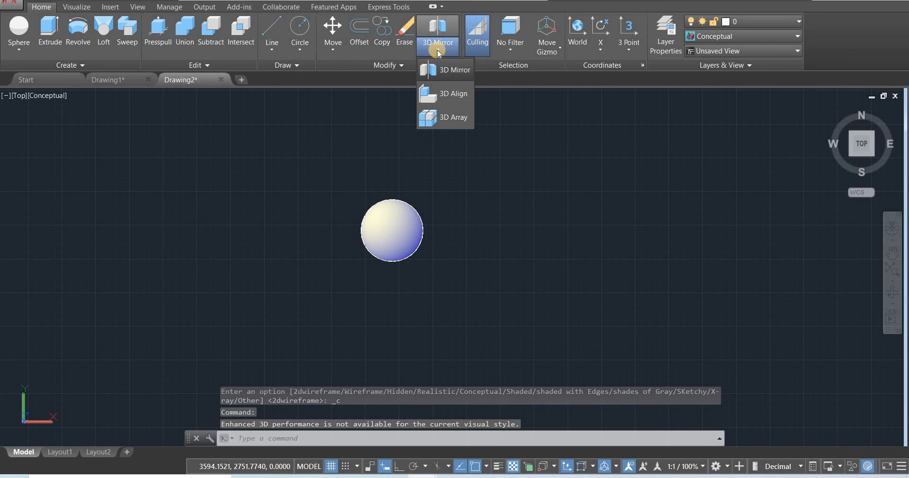
click(454, 117)
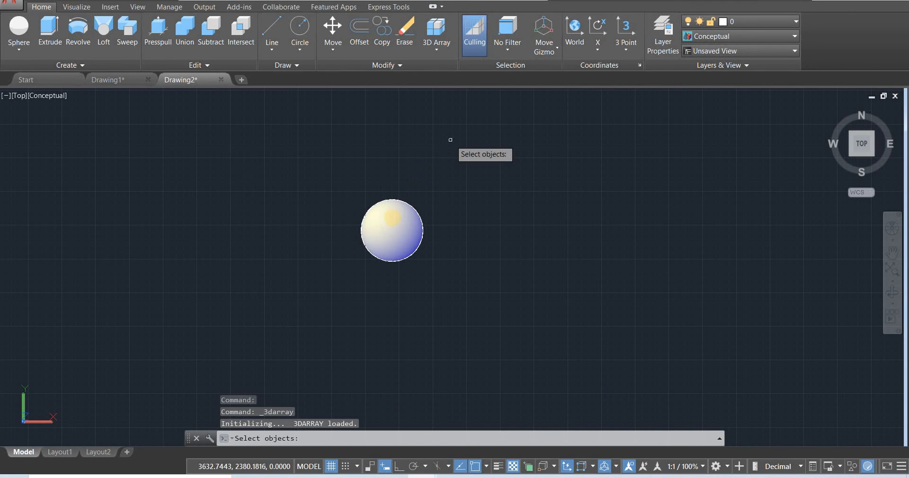
click(393, 220)
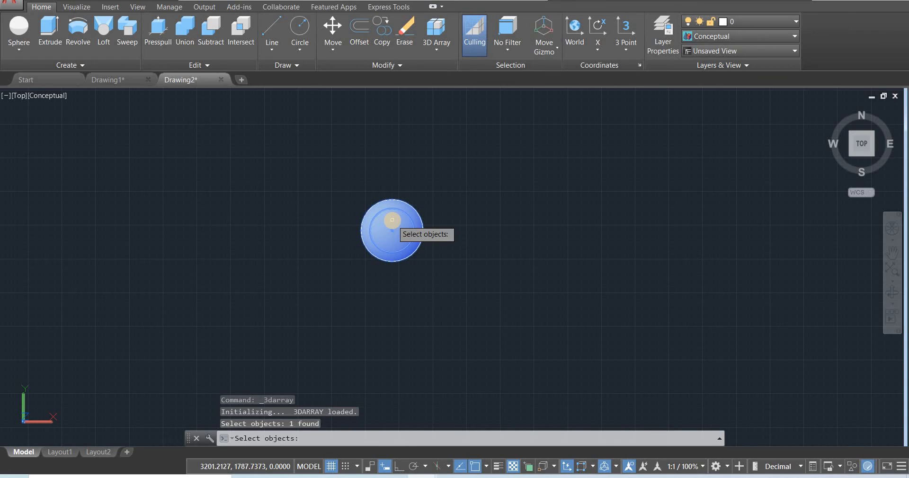
key(Return)
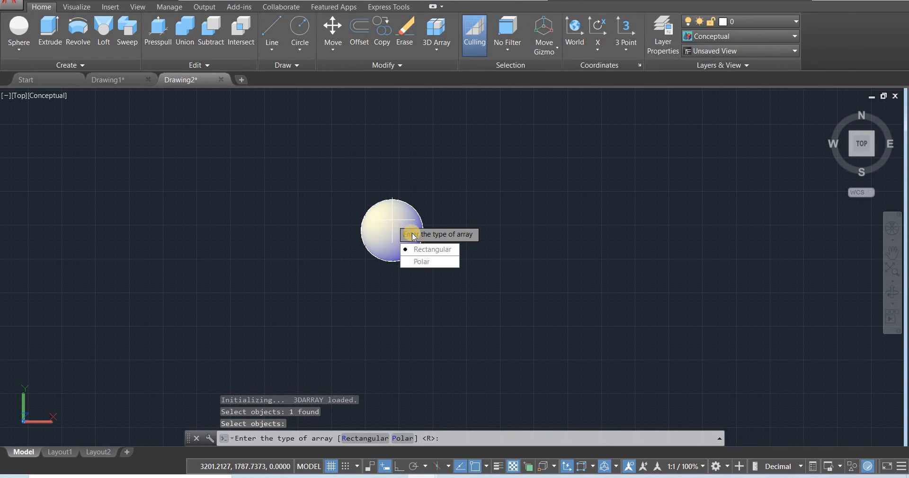
click(422, 262)
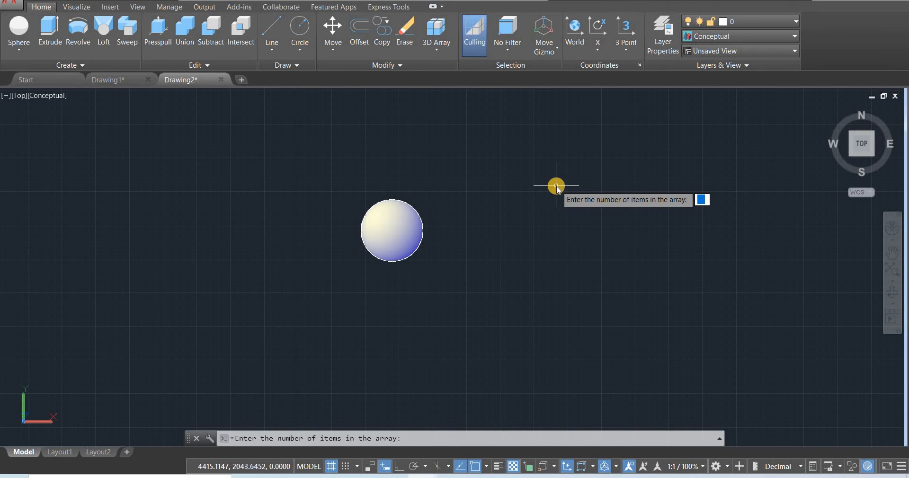
text(10)
key(Return)
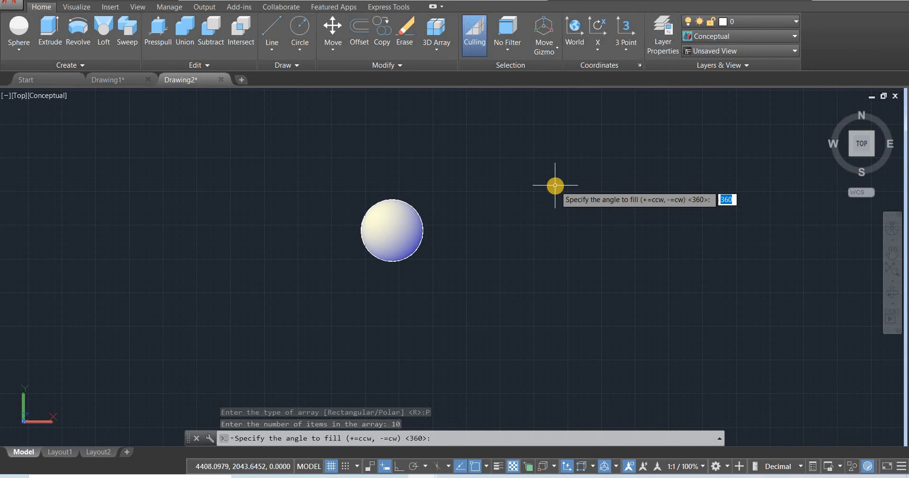
key(Return)
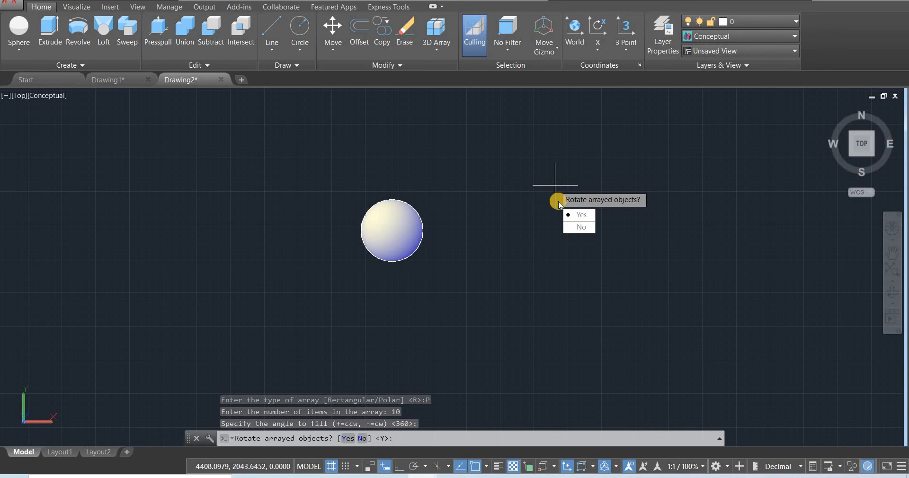
key(Return)
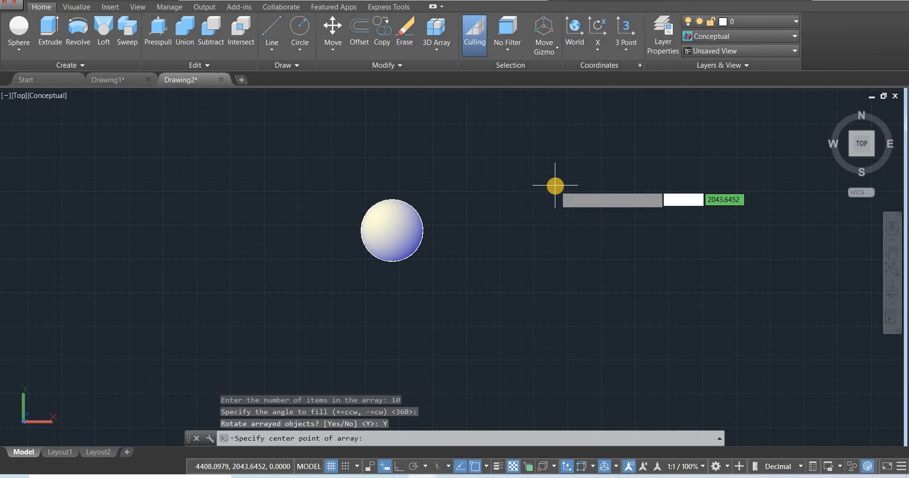
click(556, 158)
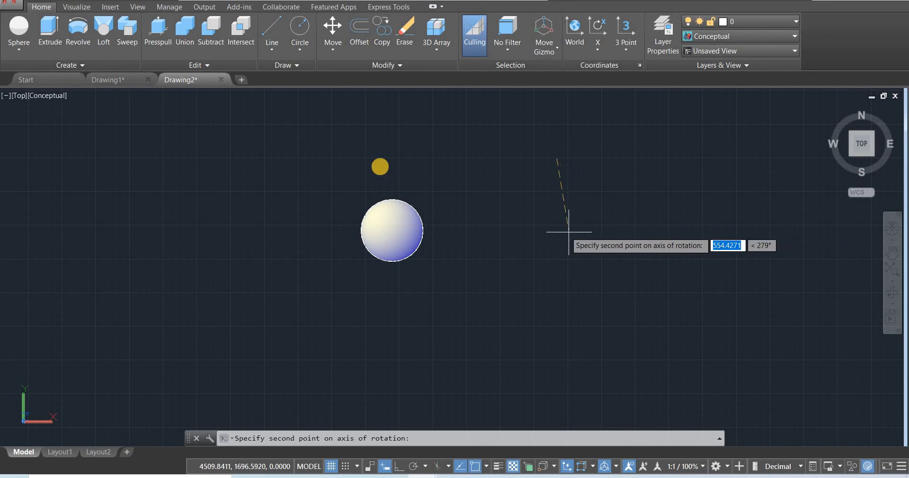
click(615, 277)
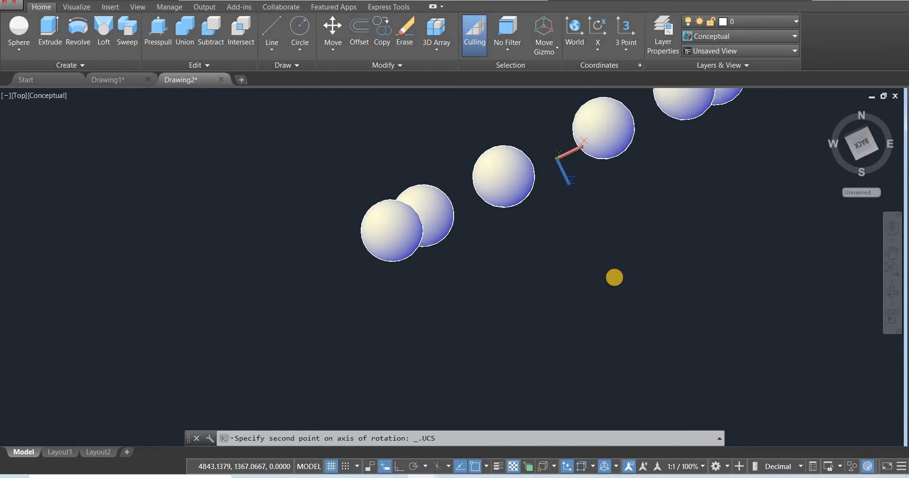
Step: Turn off object culling for the drawing containing the ring of spheres
scroll(591, 235, up, 5)
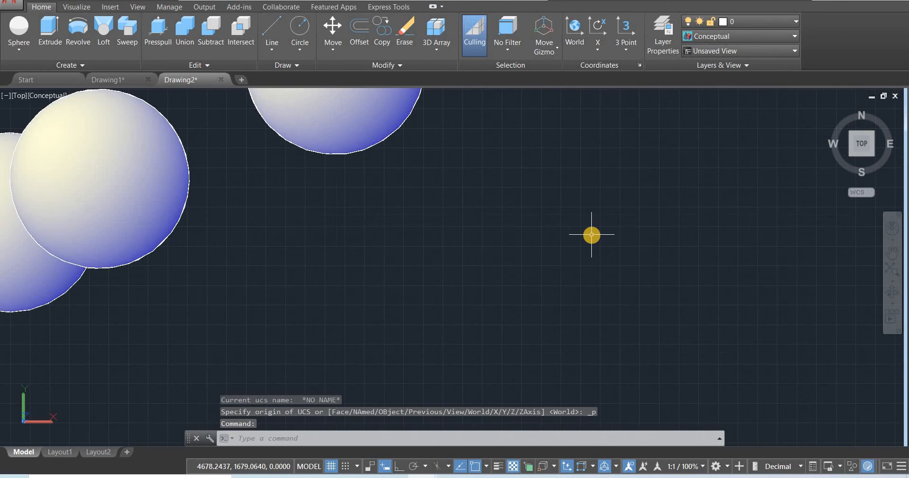
scroll(591, 234, down, 6)
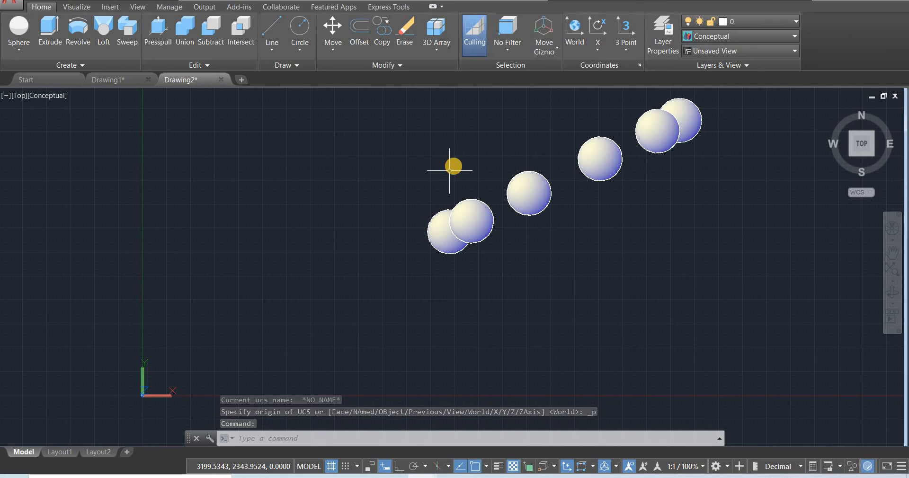
mouse_move(461, 168)
shift+middle_down()
mouse_move(475, 184)
mouse_move(567, 177)
mouse_move(663, 73)
mouse_move(583, 94)
mouse_move(525, 161)
mouse_move(376, 80)
mouse_move(347, 184)
mouse_move(466, 247)
mouse_move(575, 221)
mouse_move(588, 180)
mouse_move(641, 188)
mouse_move(662, 154)
mouse_move(554, 193)
mouse_move(412, 199)
mouse_move(397, 174)
shift+middle_up()
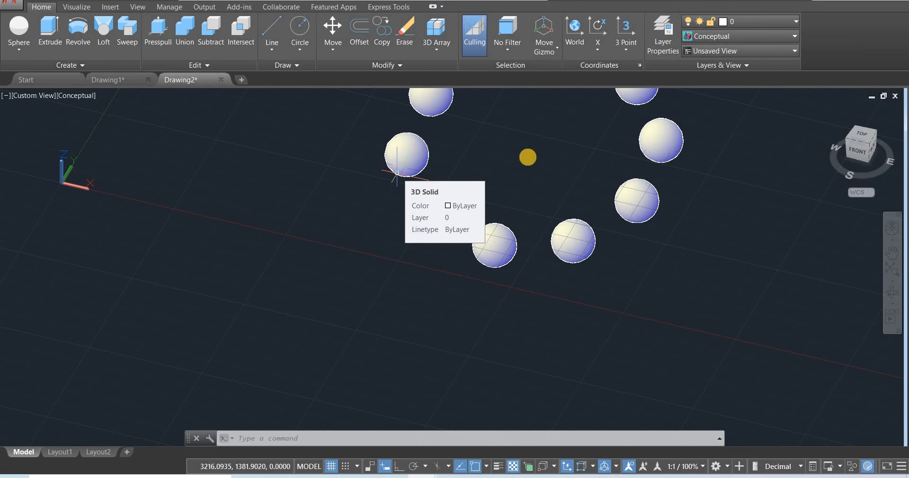
middle_drag(539, 156, 527, 175)
drag(527, 175, 286, 284)
key(Escape)
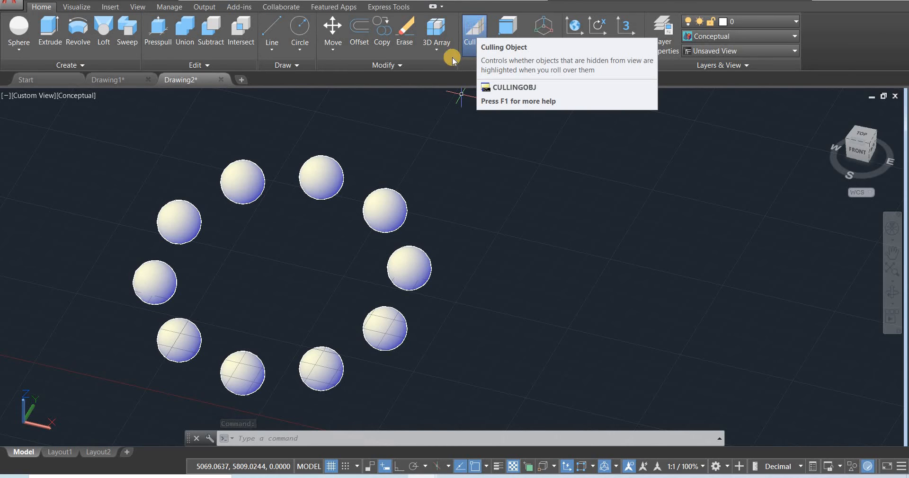
click(476, 30)
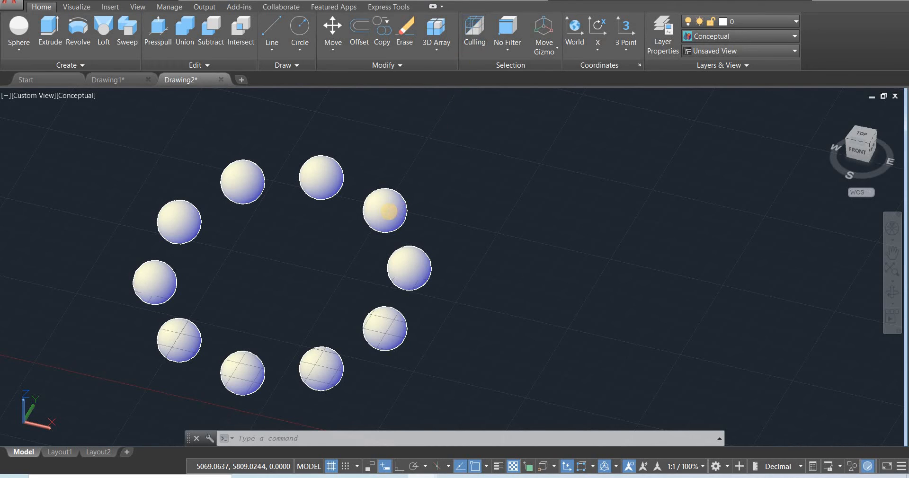
Step: Enlarge the ring's upper-right sphere to about twice its radius using its radius grip, and clear the selection
click(384, 208)
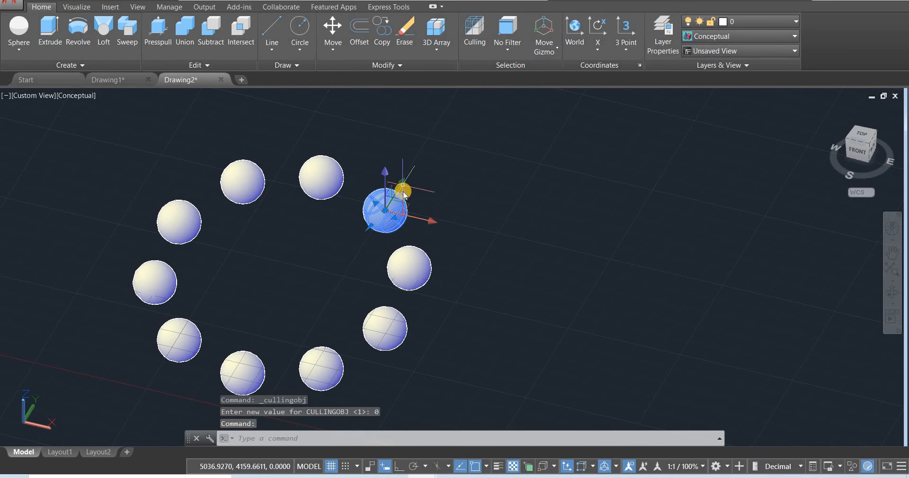
scroll(399, 206, down, 4)
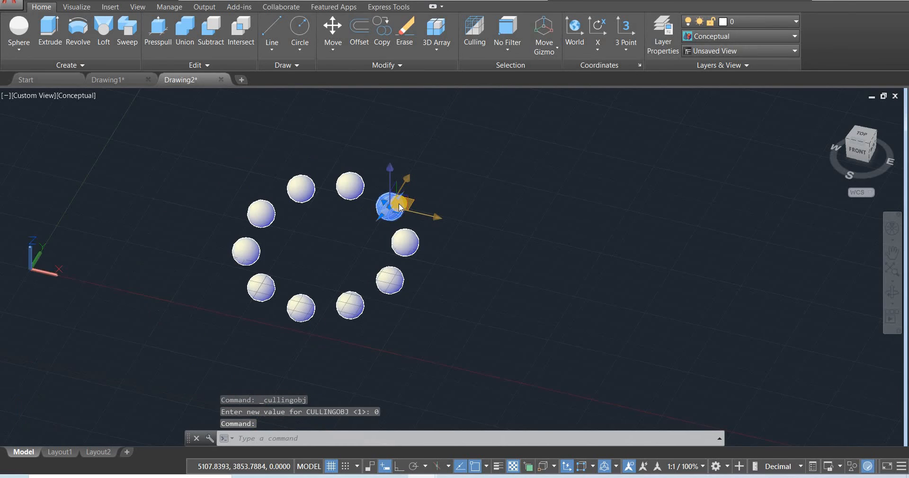
scroll(391, 212, up, 4)
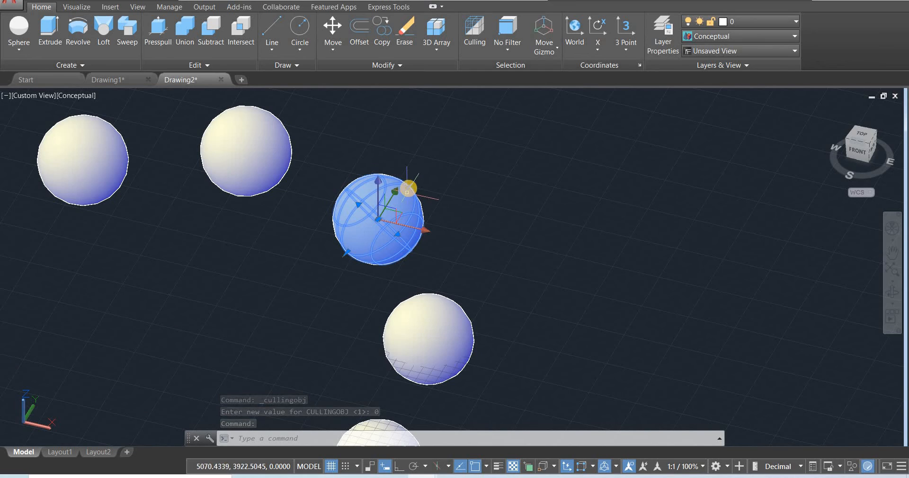
drag(408, 188, 438, 145)
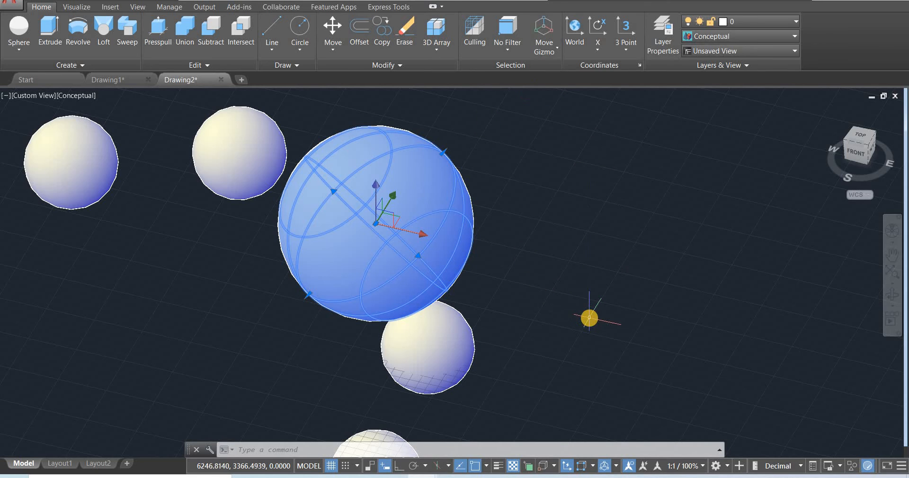
key(Escape)
key(Escape)
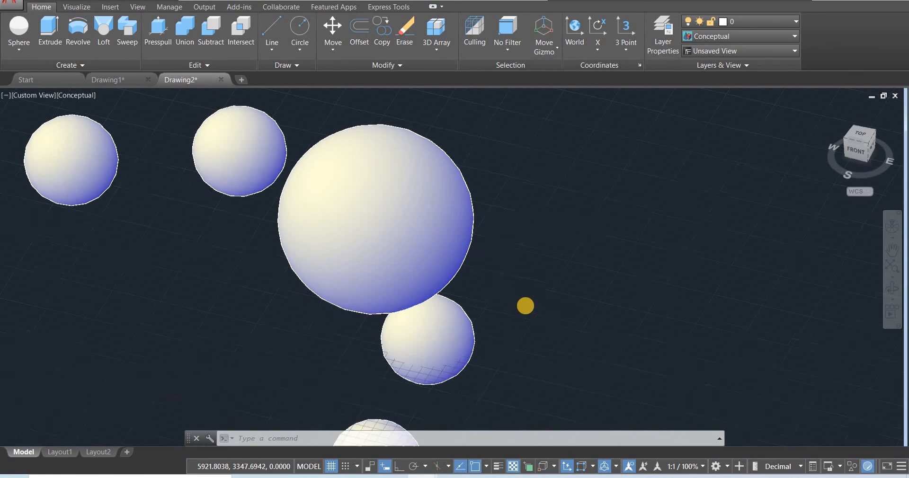
scroll(516, 310, down, 6)
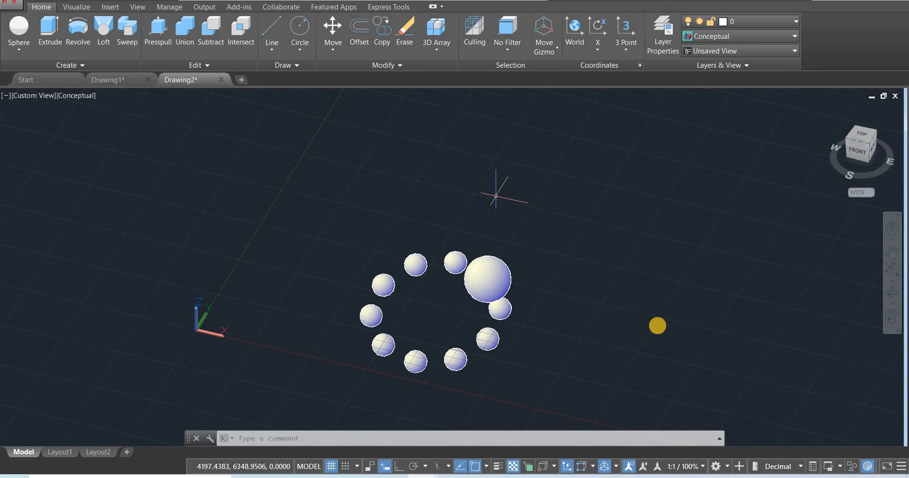
Step: Switch the workspace to 3D Modeling and return it to 3D Basics
click(721, 467)
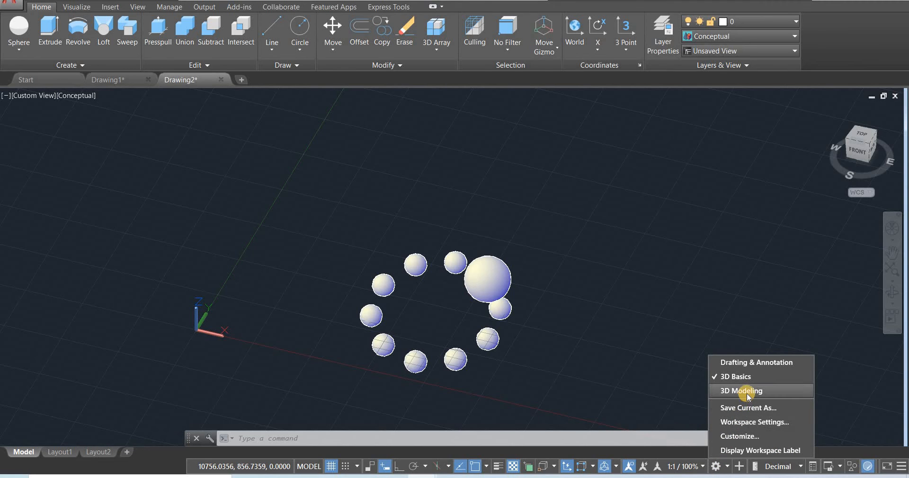
click(747, 392)
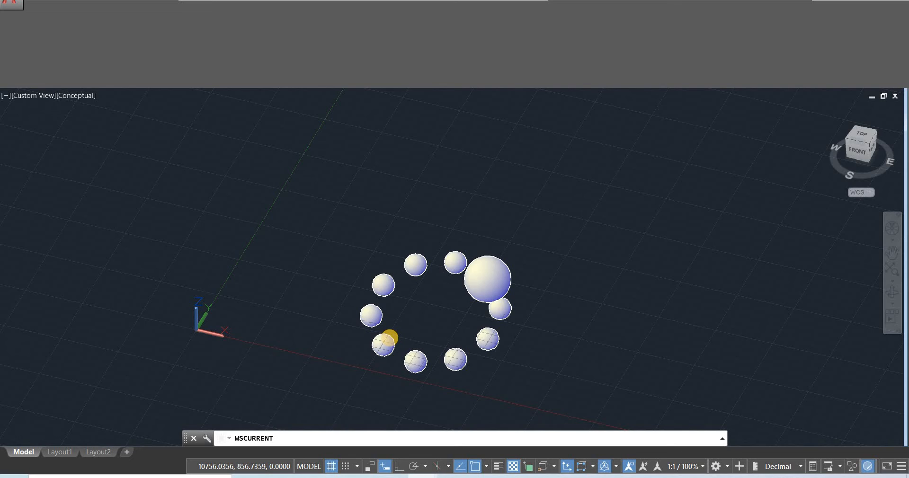
key(Escape)
click(384, 342)
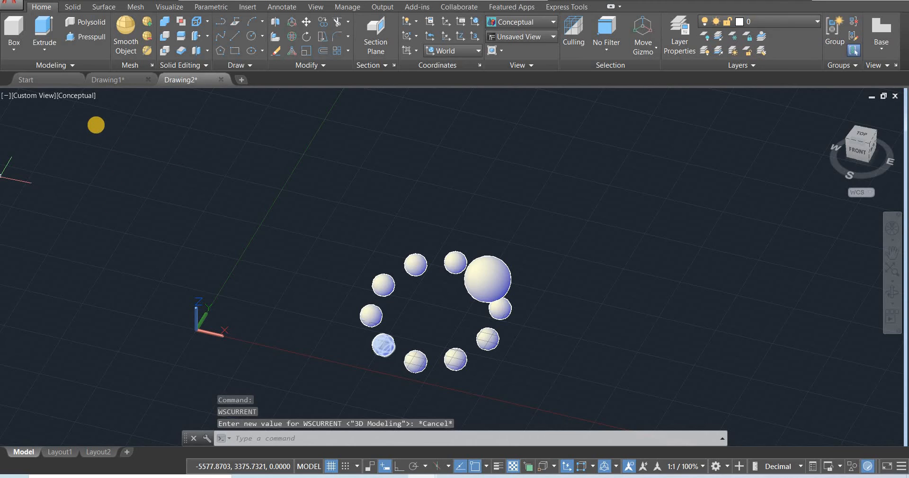
key(Escape)
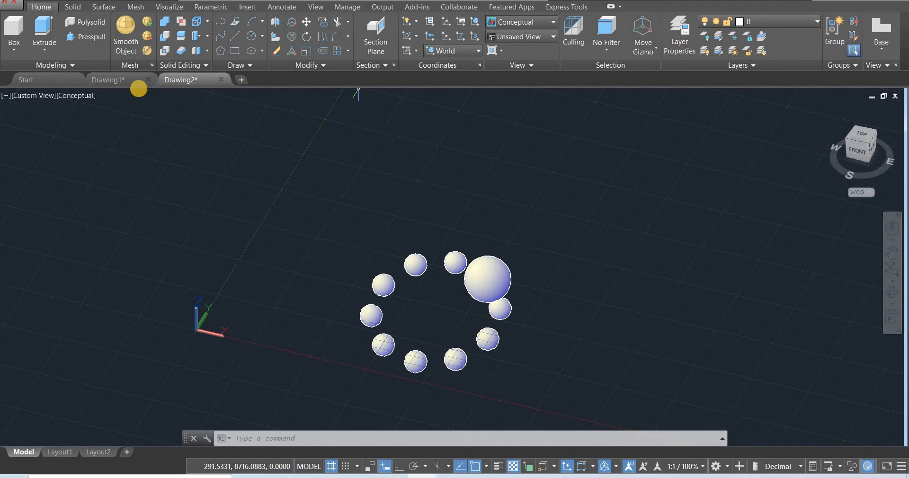
click(727, 463)
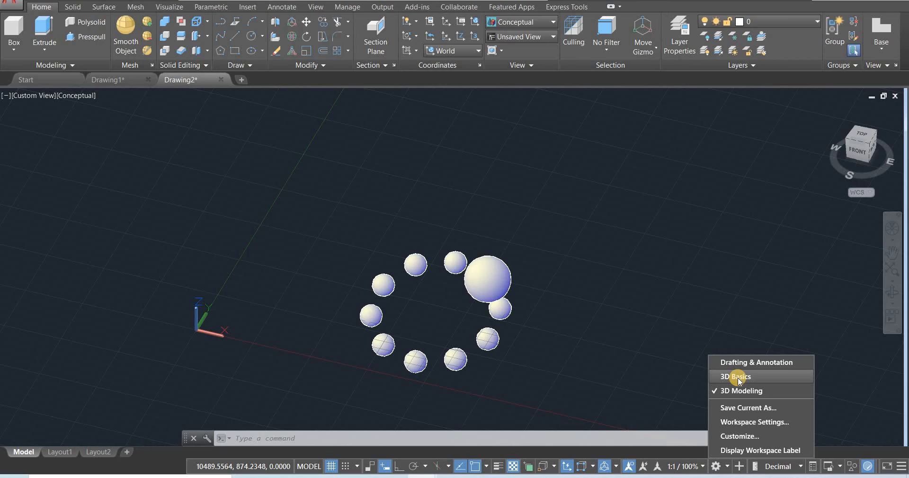
click(741, 377)
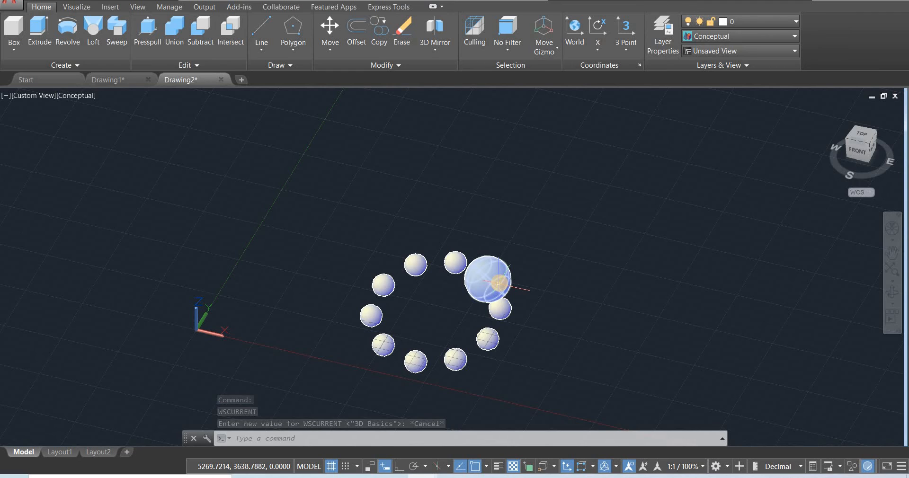
mouse_move(498, 283)
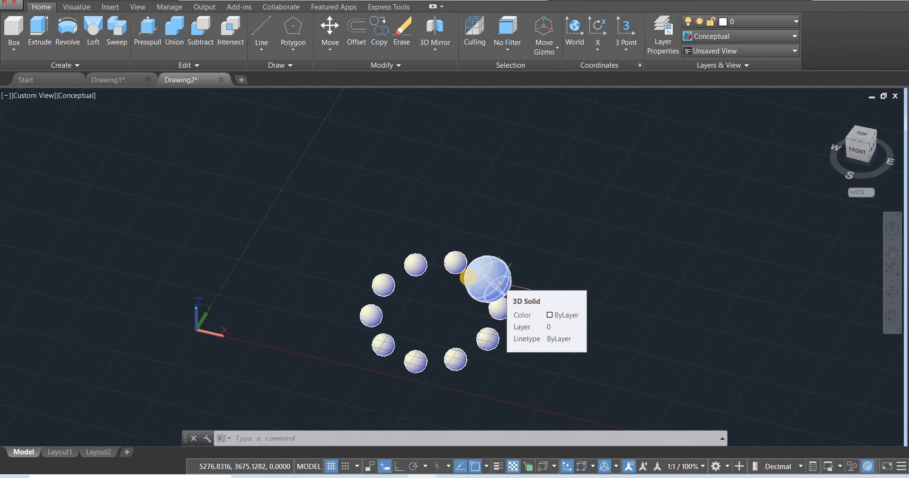
mouse_move(468, 278)
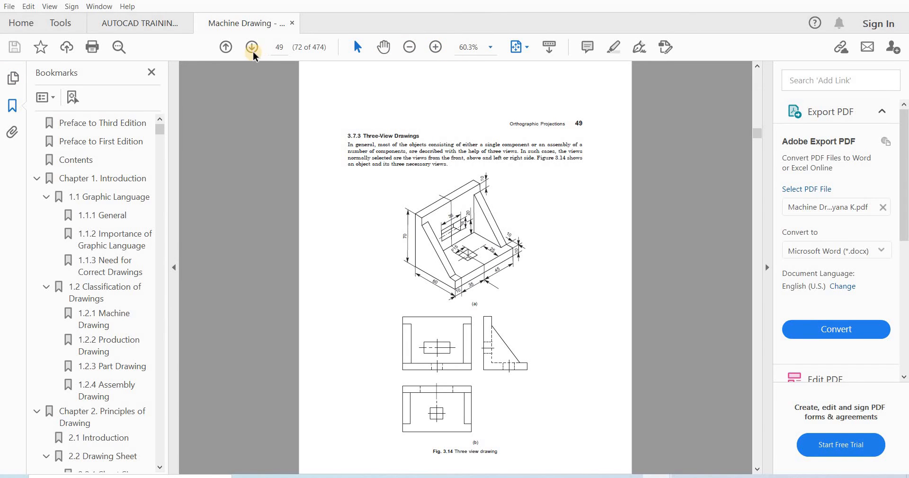
Step: Examine the dimensioned isometric bracket in Fig. 3.14(a) on page 49 at 200% zoom with the bookmarks hidden
click(438, 51)
click(438, 47)
click(438, 50)
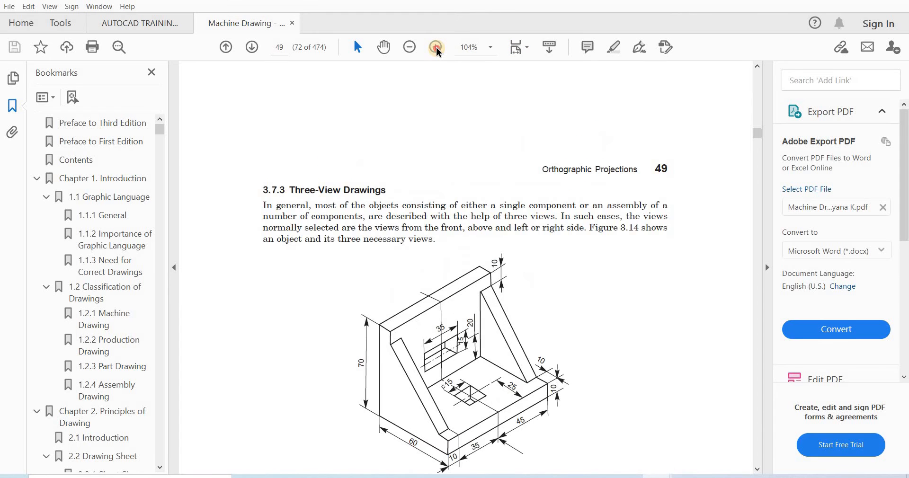
click(438, 49)
click(438, 49)
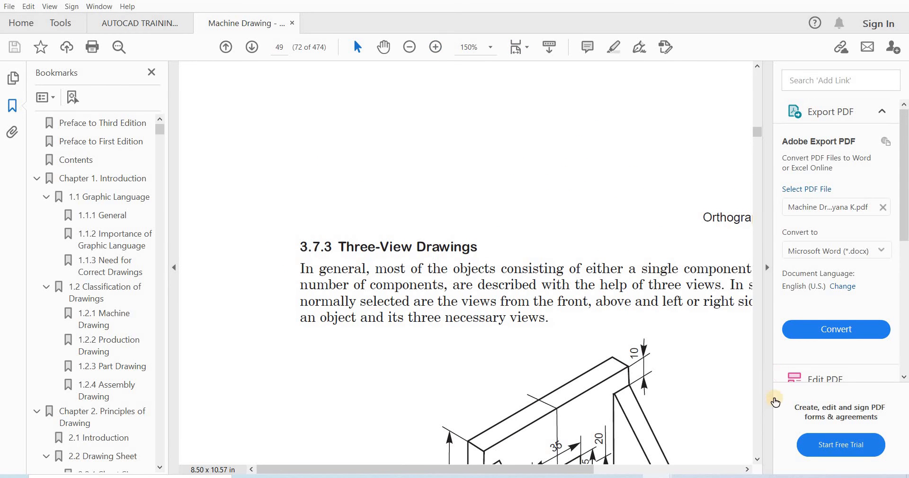
click(759, 461)
click(758, 462)
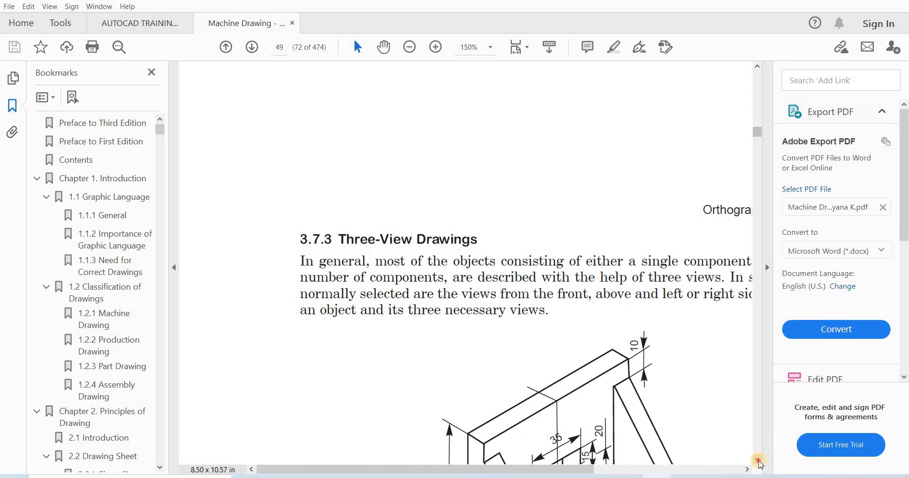
click(758, 461)
click(758, 461)
click(758, 461)
click(758, 461)
click(758, 461)
click(759, 461)
click(758, 461)
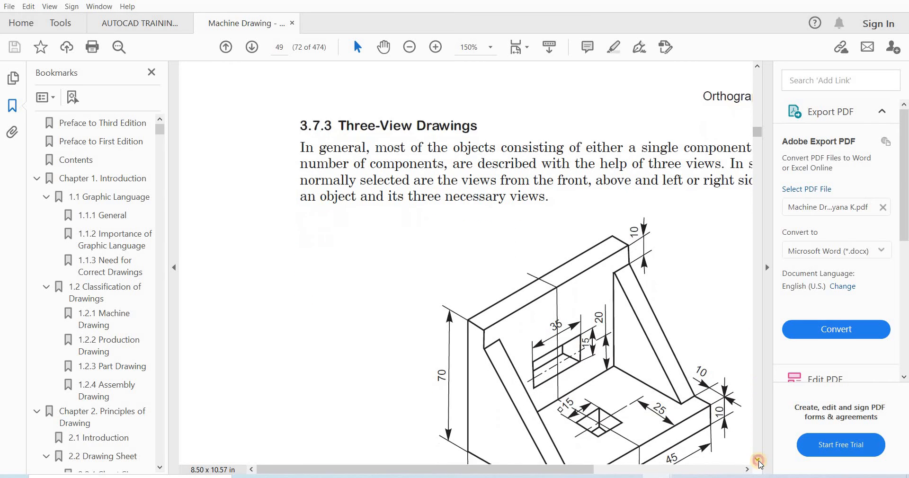
click(758, 461)
click(759, 461)
click(759, 461)
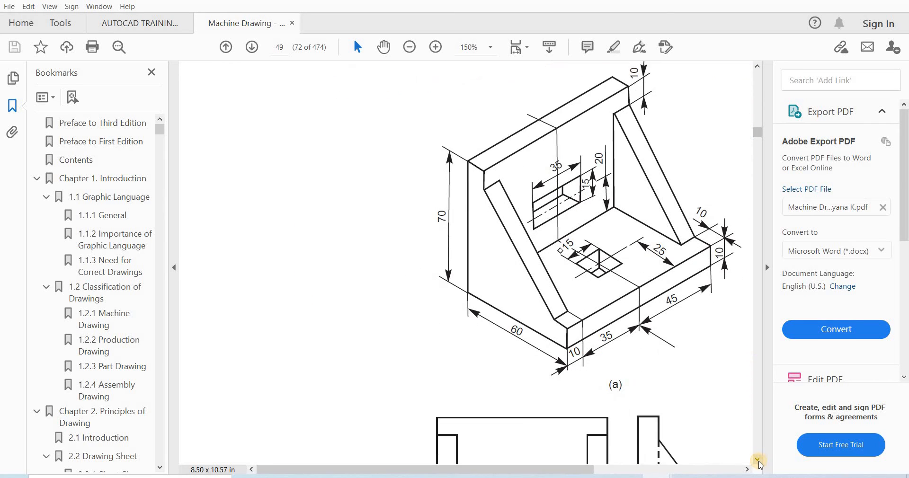
click(759, 461)
click(533, 467)
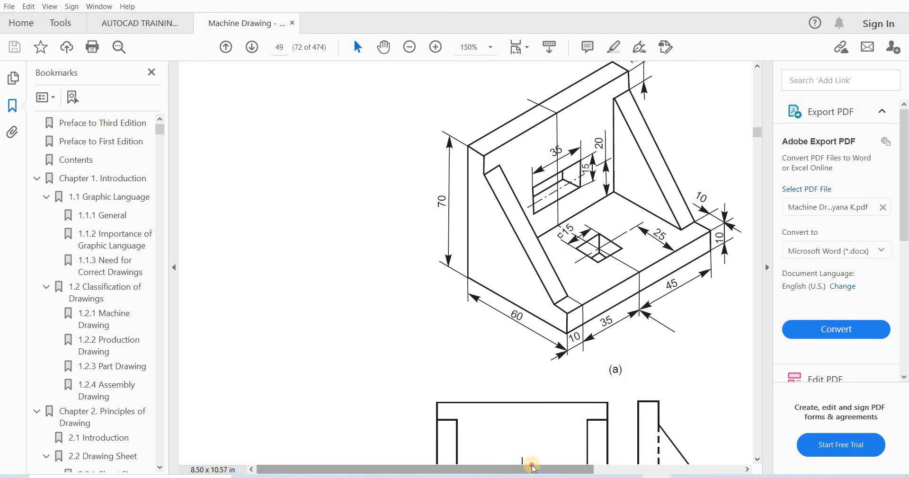
drag(533, 467, 598, 469)
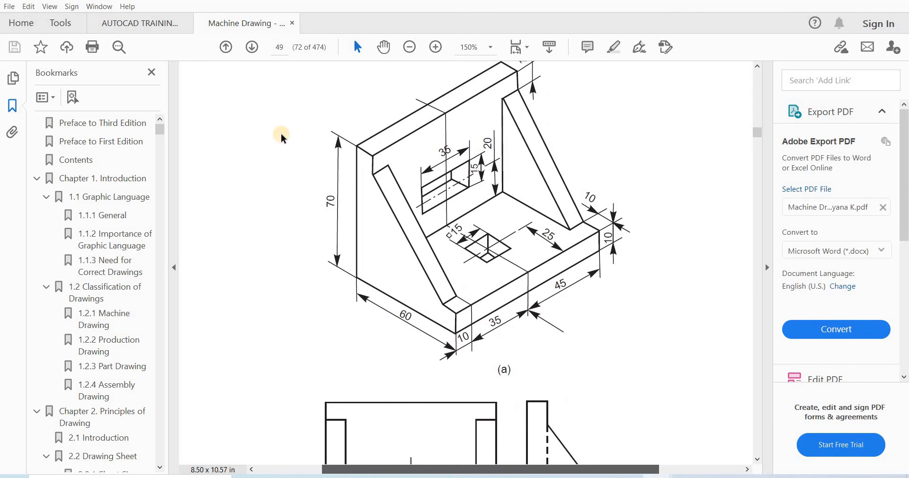
click(175, 271)
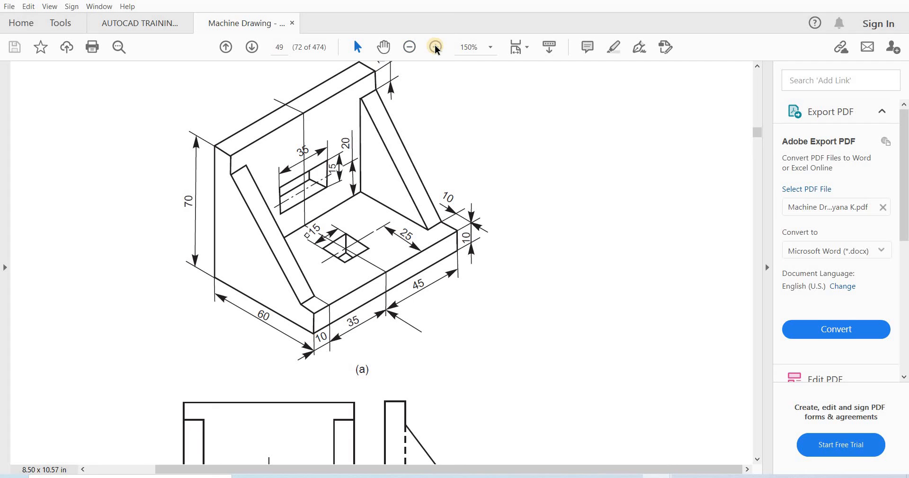
click(435, 47)
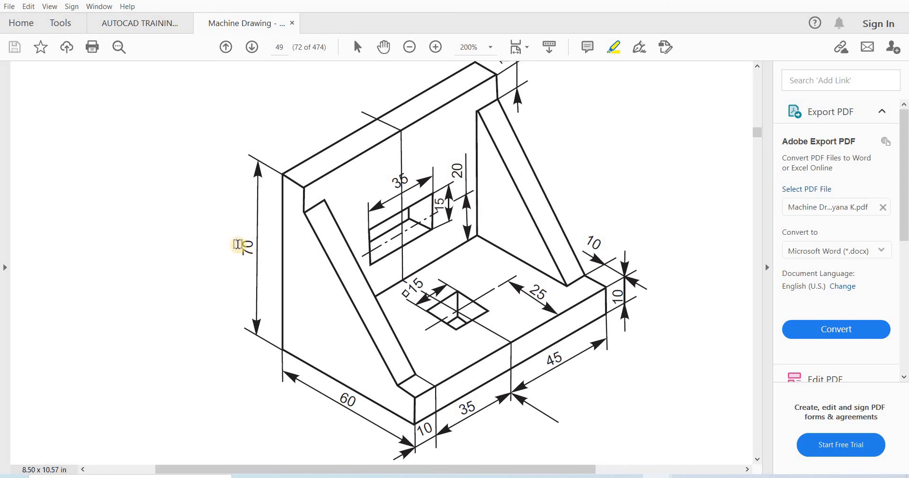
Step: Highlight the 70 height dimension in the bracket figure and dismiss the signature options
drag(243, 235, 244, 223)
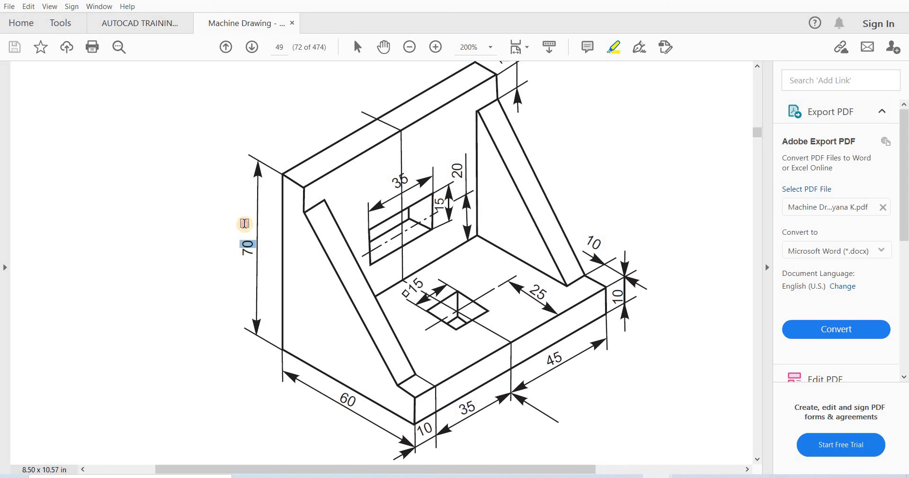
drag(245, 260, 245, 245)
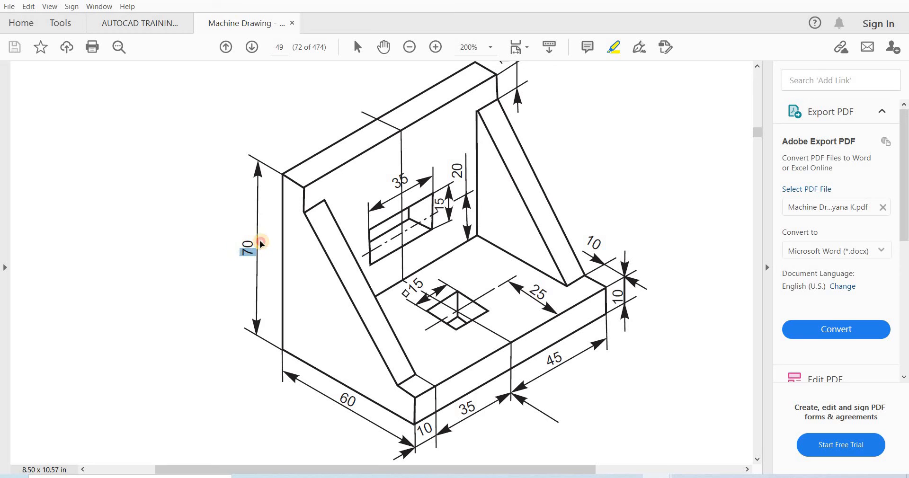
click(613, 46)
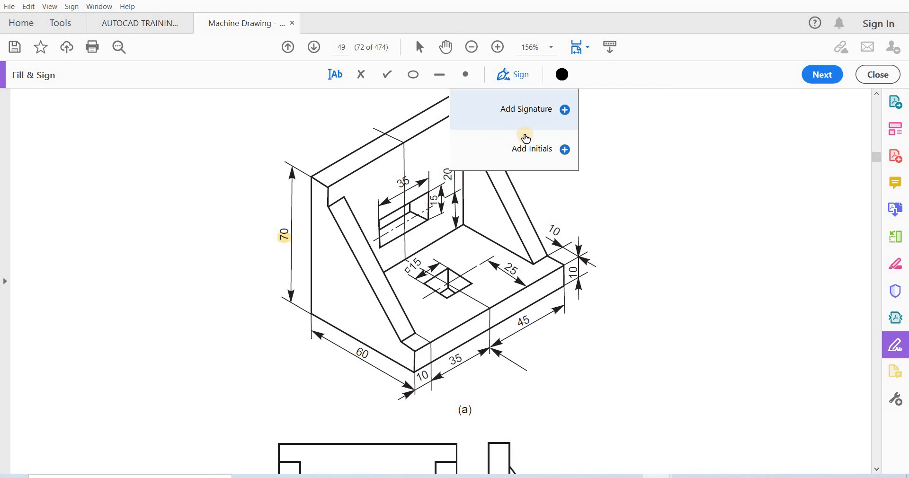
click(880, 76)
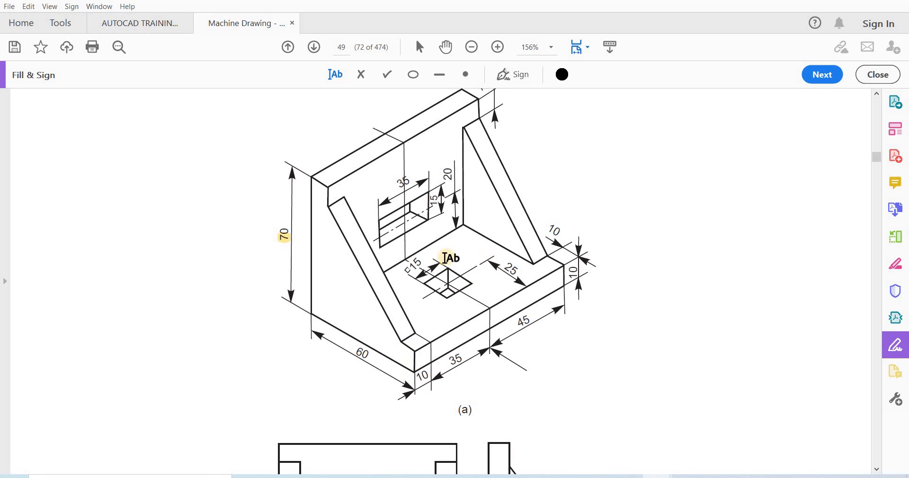
scroll(486, 151, up, 1)
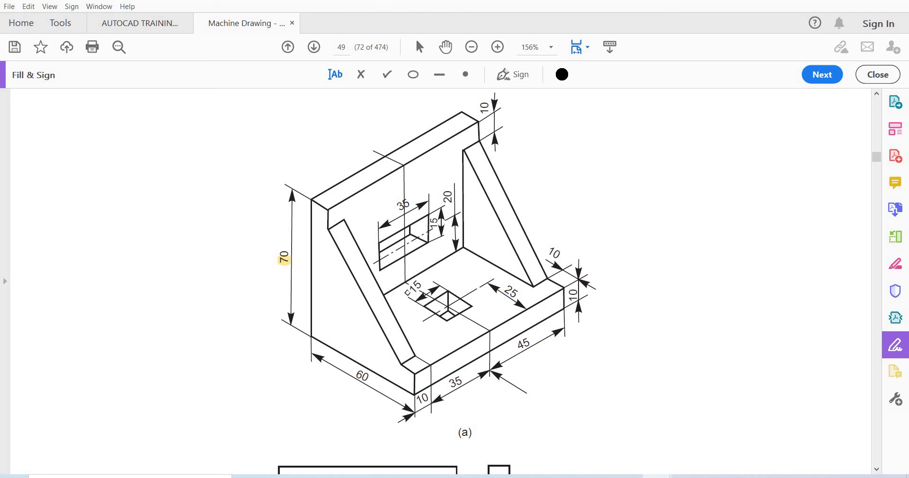
Step: Switch to AutoCAD and start a new blank drawing beside Drawing2
mouse_move(421, 476)
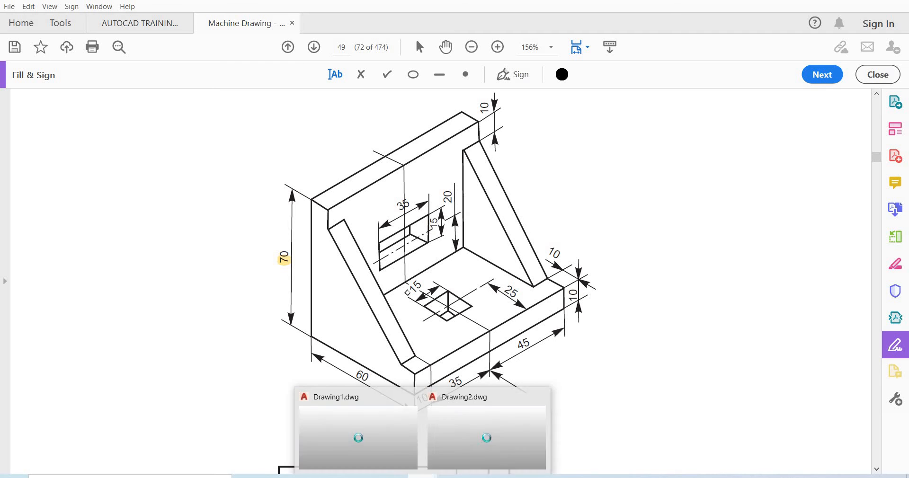
click(449, 444)
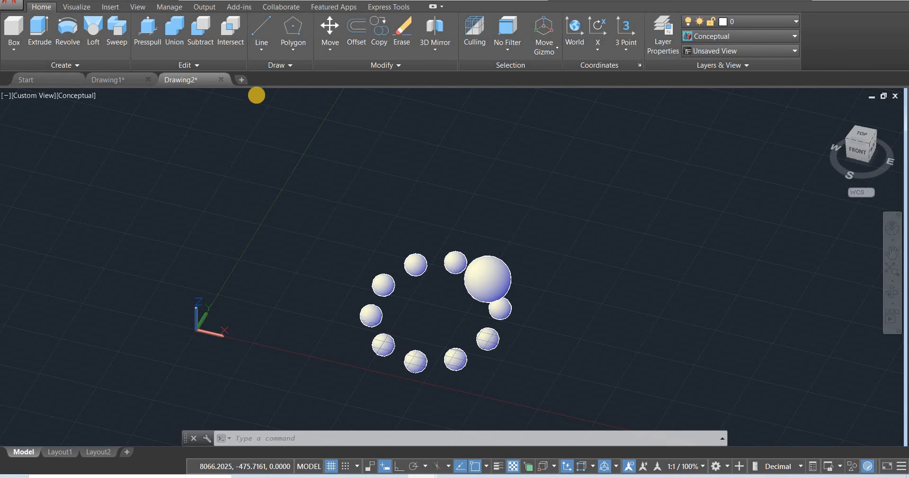
click(239, 79)
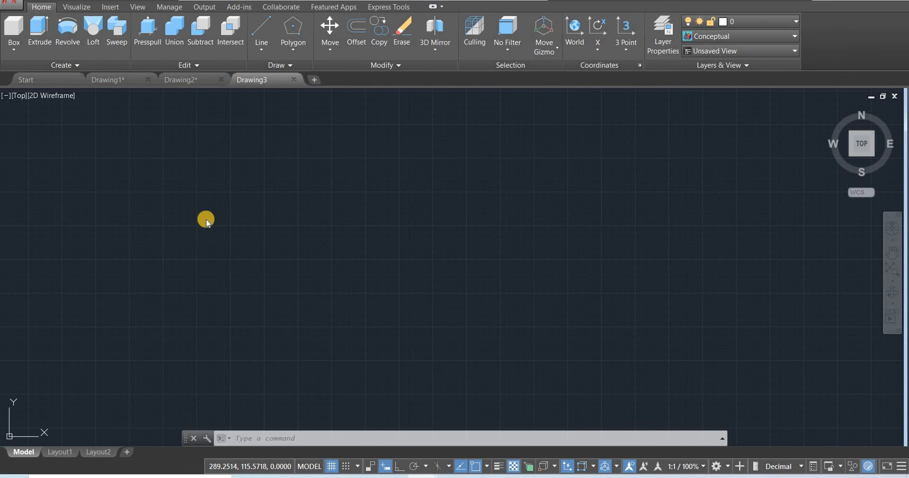
Step: With Ortho on, draw an L from a 70-unit line going straight down and a 60-unit line continuing right
click(262, 30)
click(399, 467)
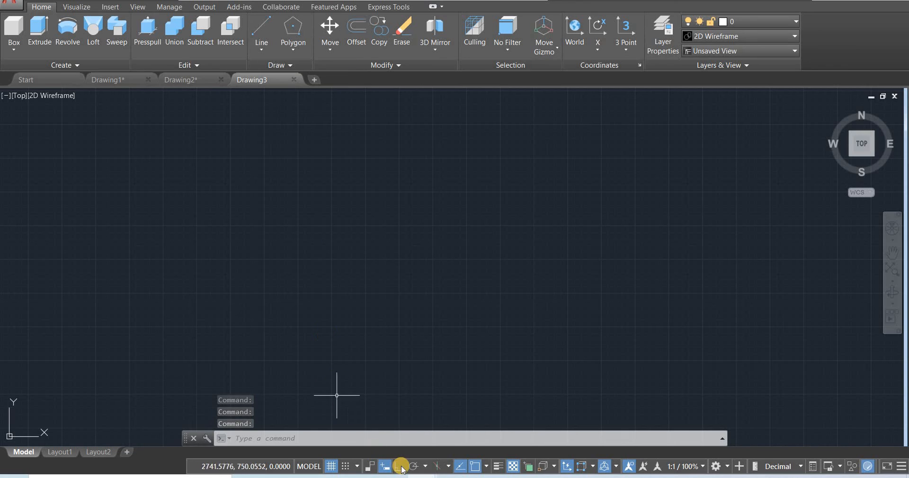
click(261, 30)
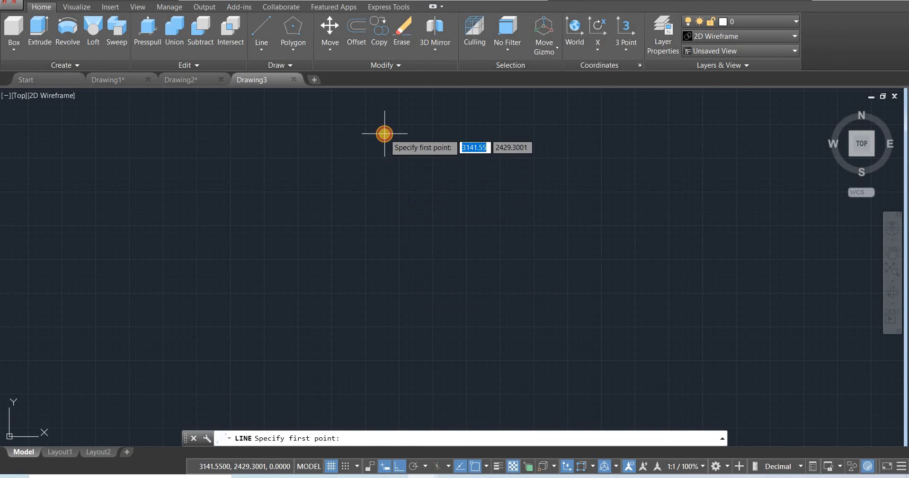
click(384, 134)
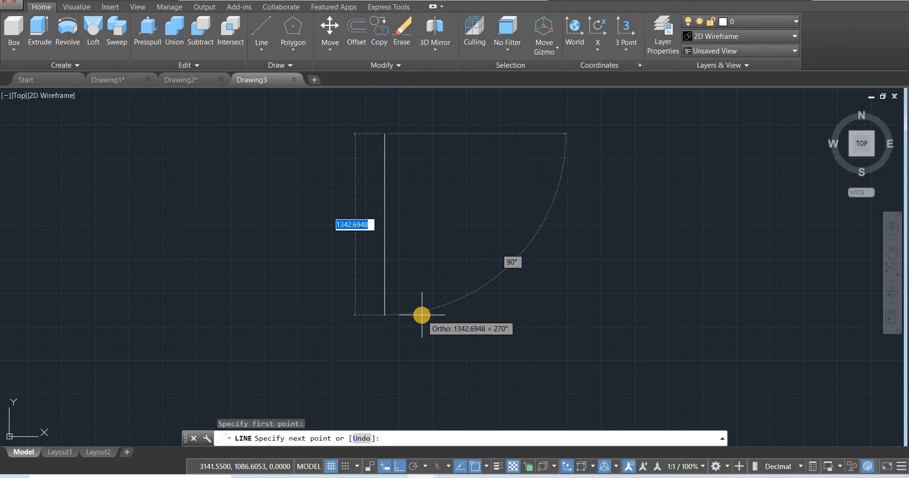
text(70)
key(Return)
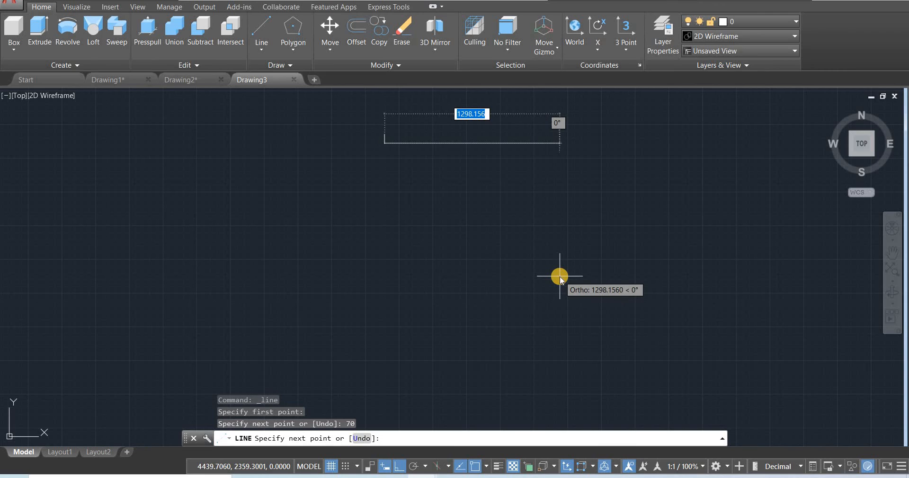
text(60)
key(Return)
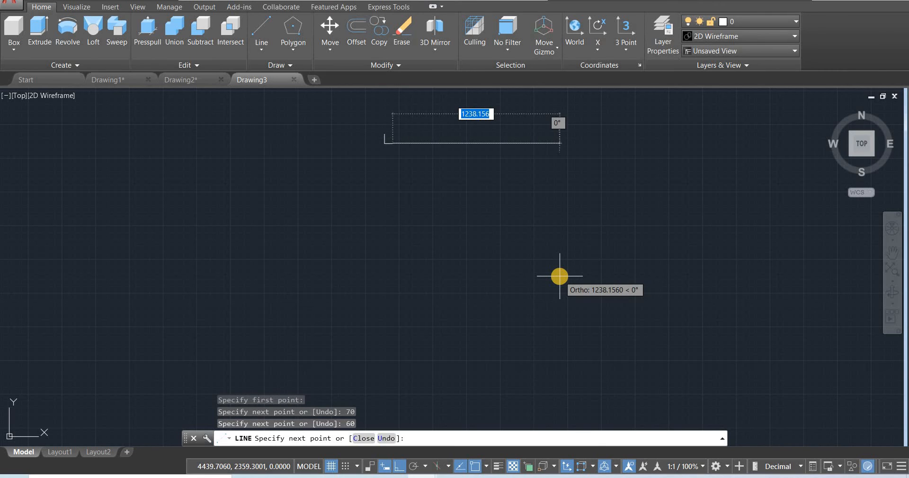
key(Escape)
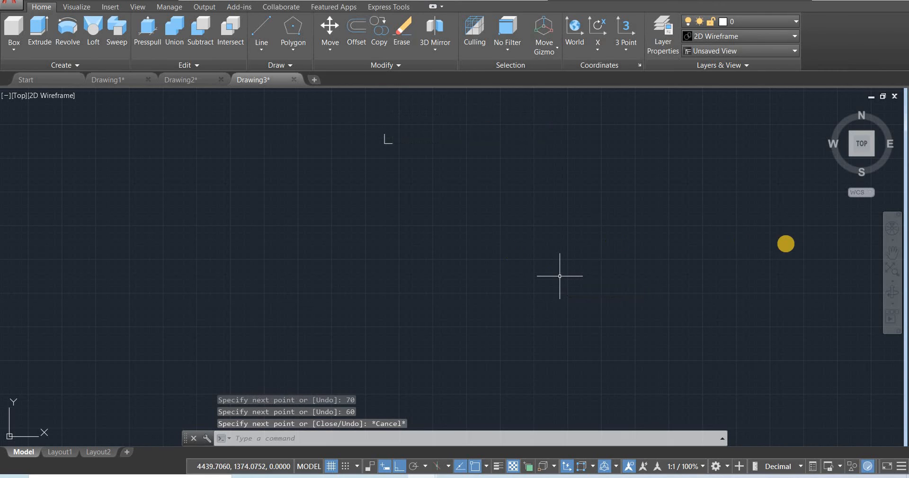
Step: Offset the vertical line to the right and the horizontal line upward by 10 units each
click(892, 271)
scroll(524, 279, down, 4)
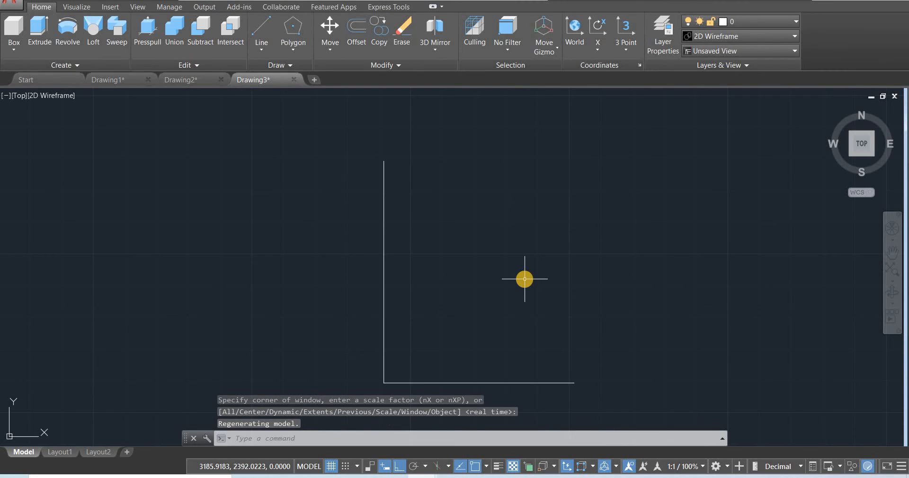
mouse_move(524, 289)
middle_down()
mouse_move(472, 263)
mouse_move(407, 256)
middle_up()
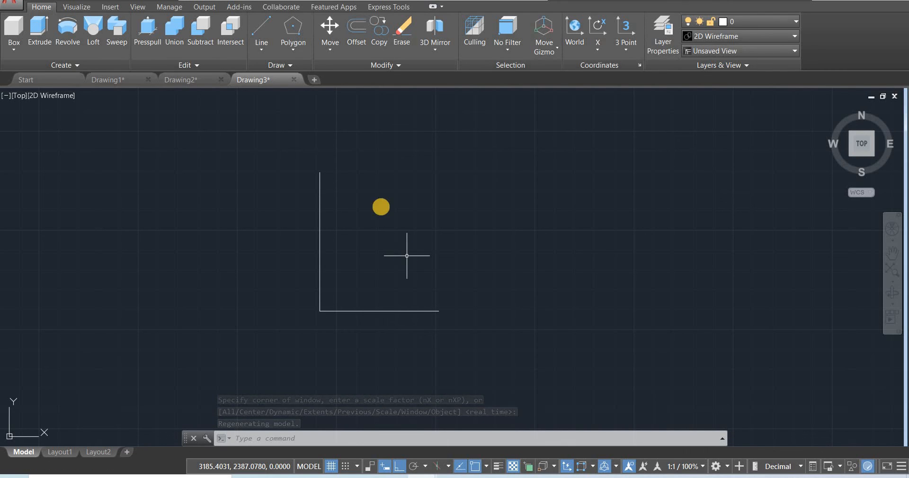
click(357, 37)
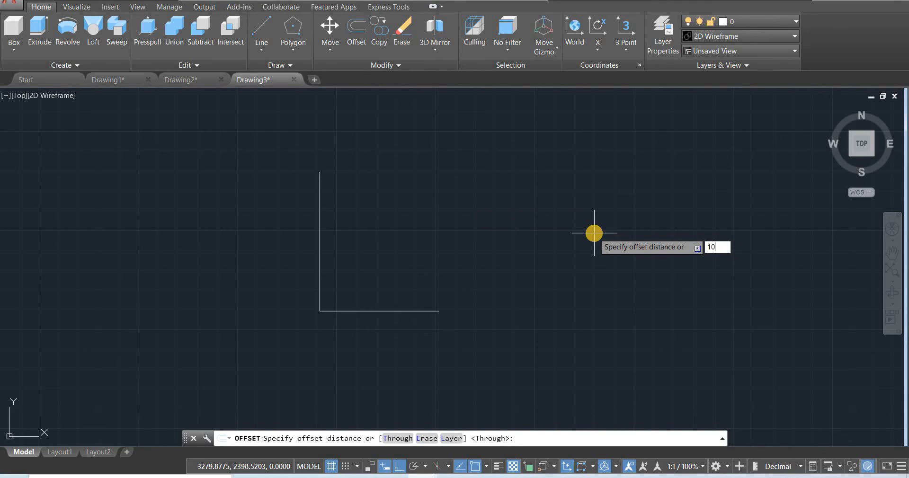
text(10)
key(Return)
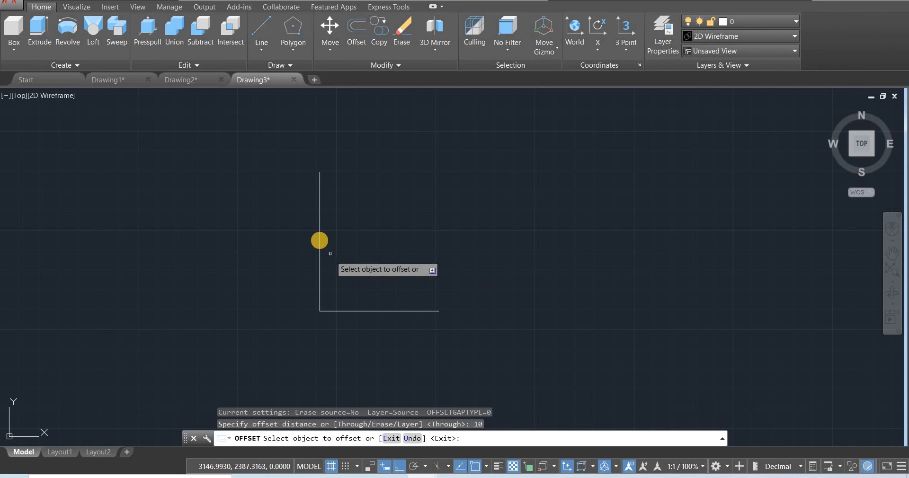
click(319, 241)
click(377, 294)
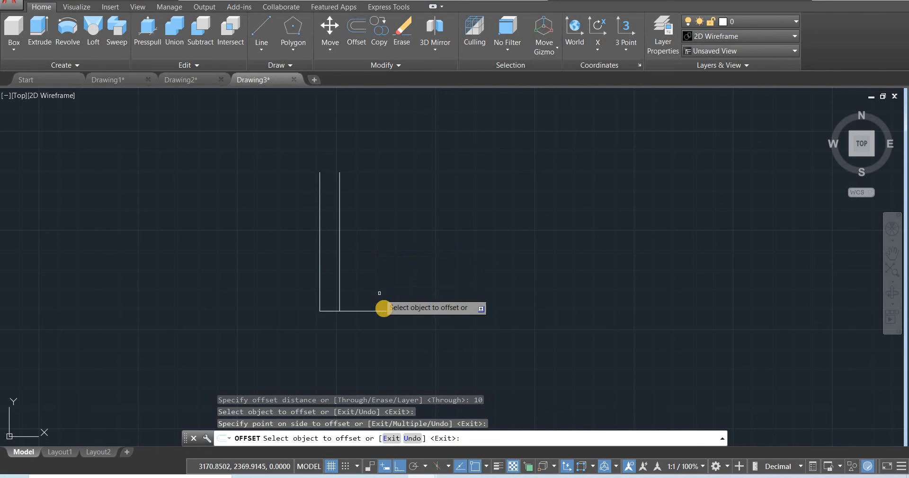
click(383, 311)
click(383, 270)
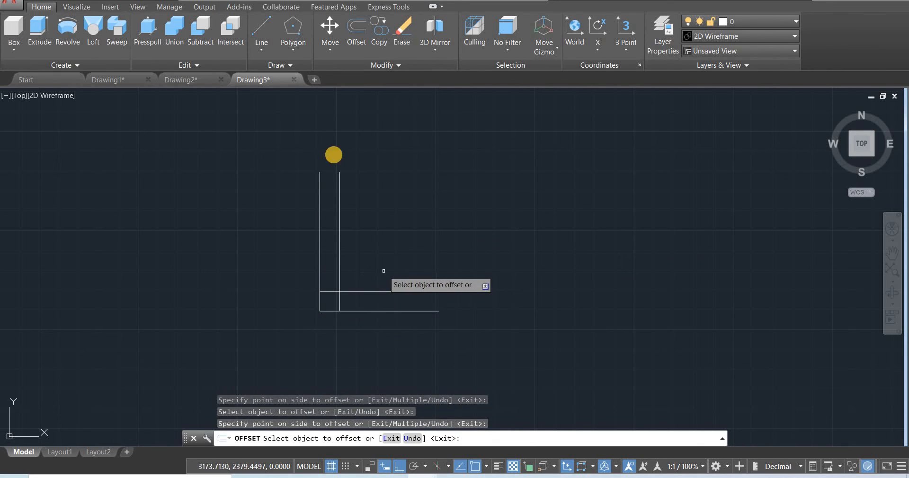
Step: Close the upper end of the vertical leg and the right end of the horizontal leg with short lines
click(267, 53)
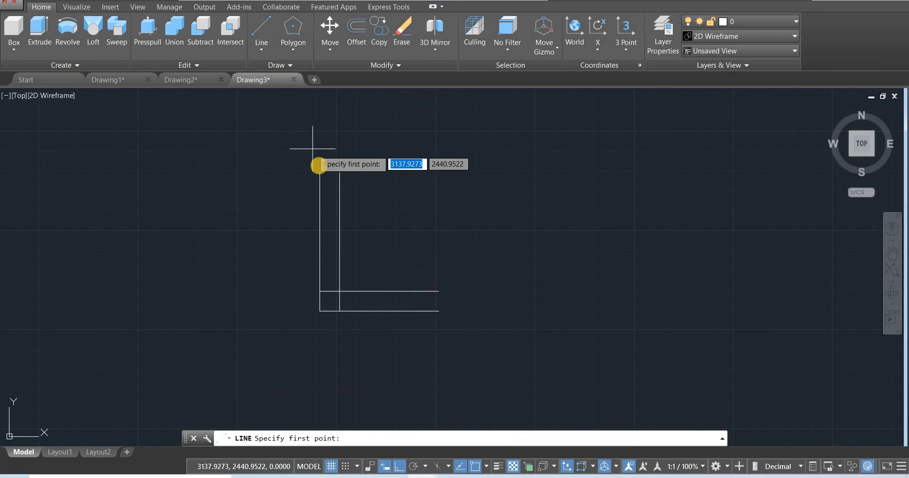
click(320, 173)
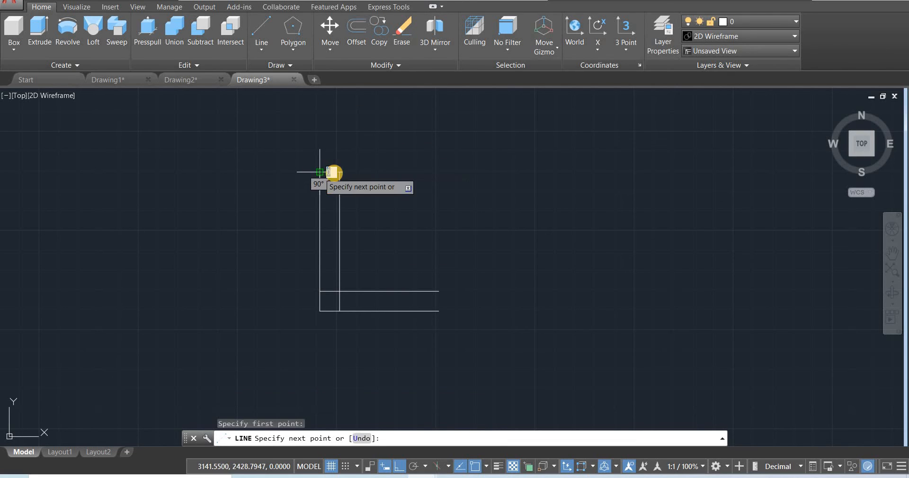
text(10)
key(Return)
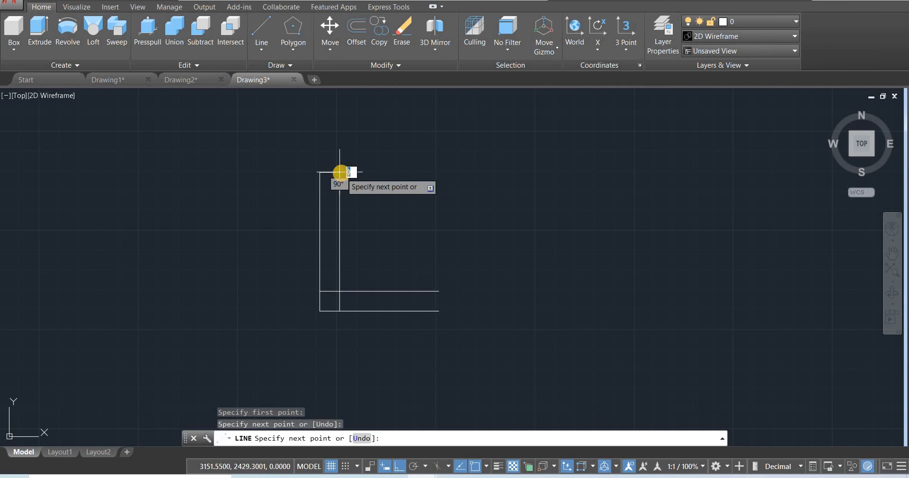
key(Escape)
key(Return)
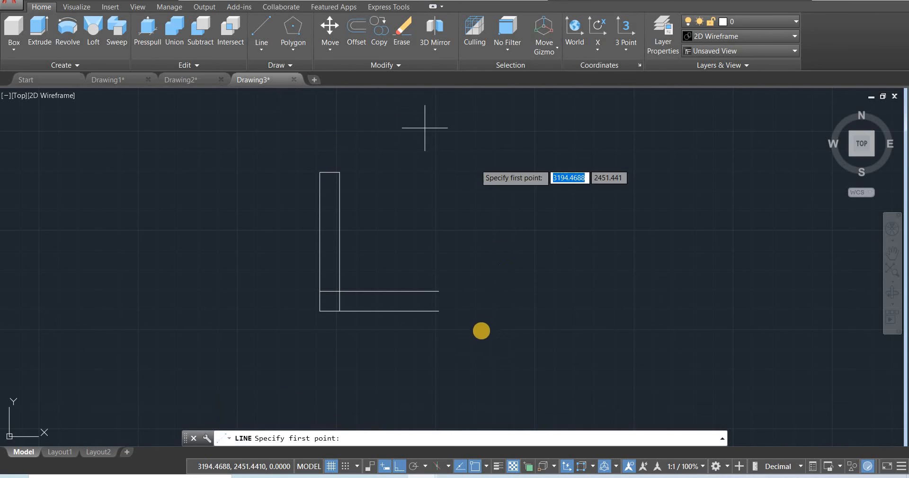
click(438, 291)
click(439, 311)
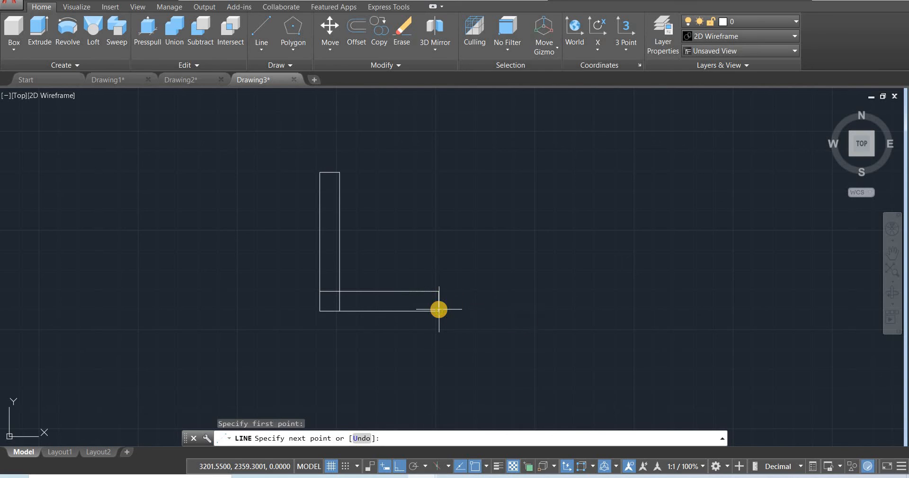
key(Escape)
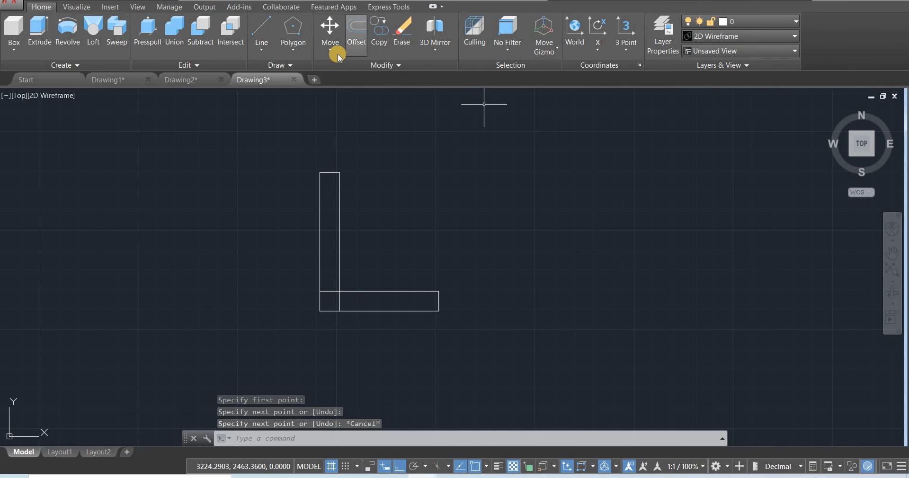
Step: Trim the crossing line segments inside the corner where the two legs overlap to leave a clean L outline
click(395, 64)
click(321, 79)
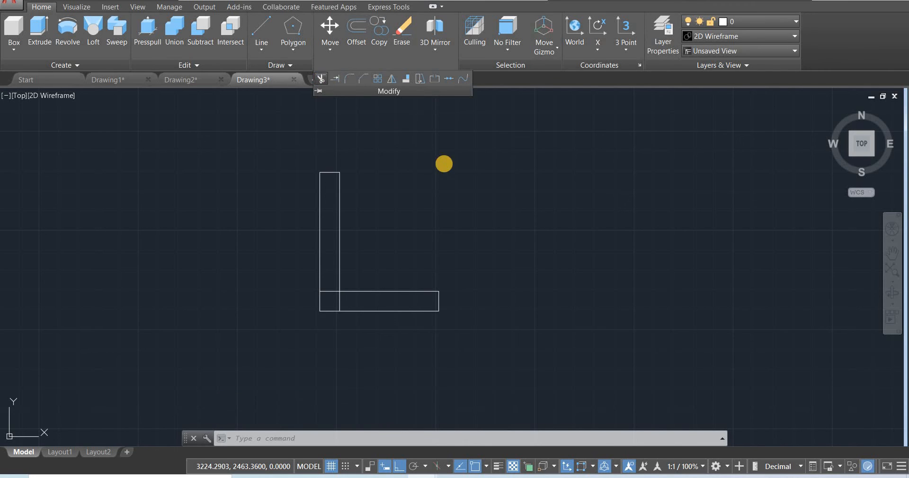
key(Return)
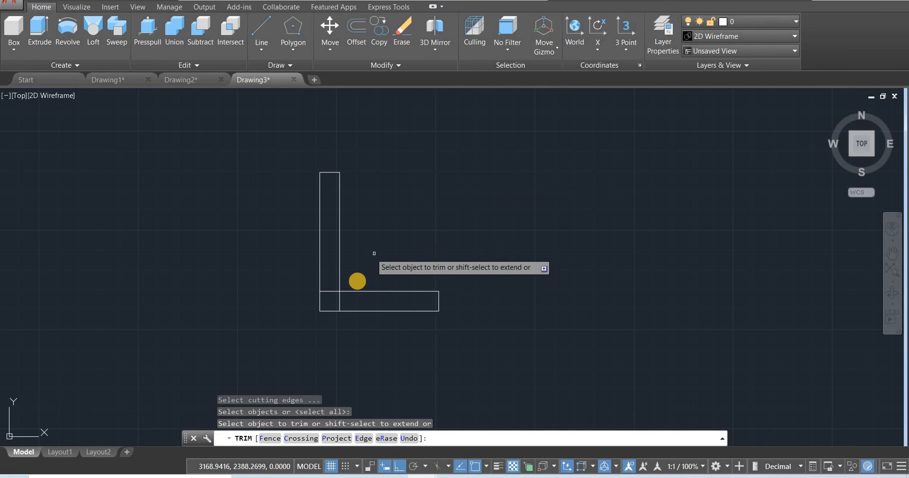
click(332, 298)
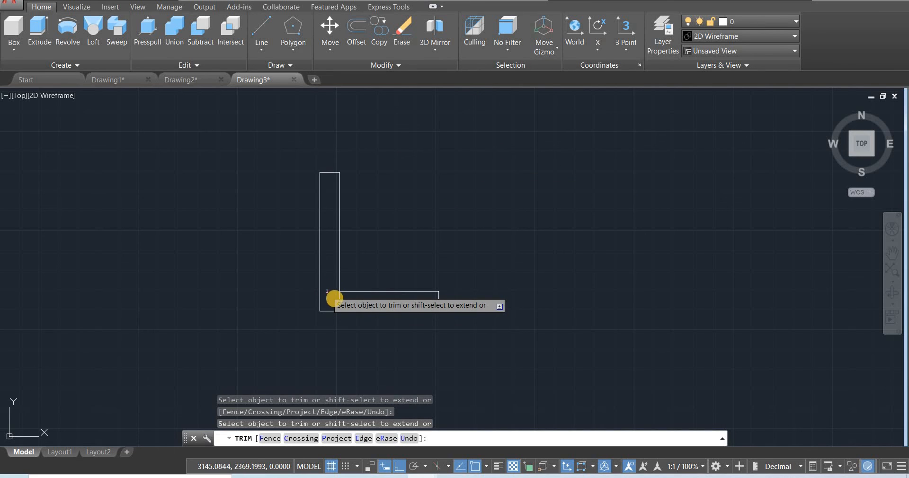
Step: Presspull the closed L profile upward by 90 units, checking the bracket's width in the Machine Drawing PDF
click(829, 112)
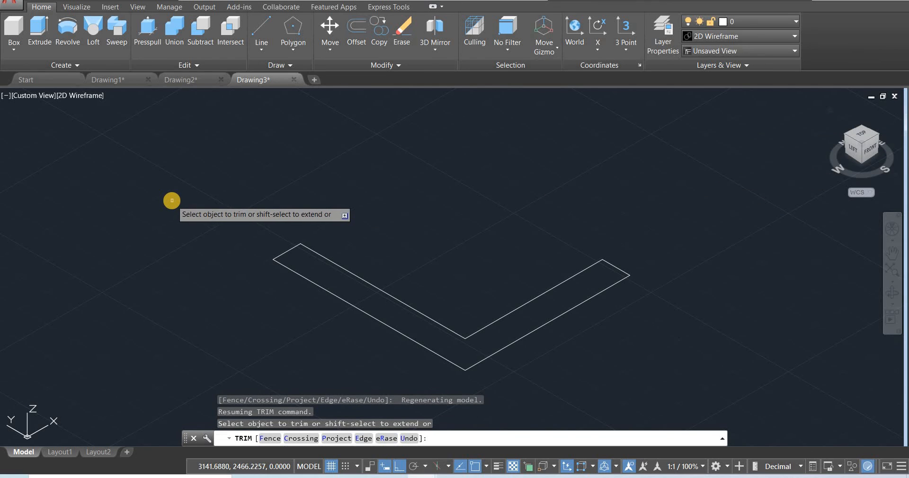
click(152, 34)
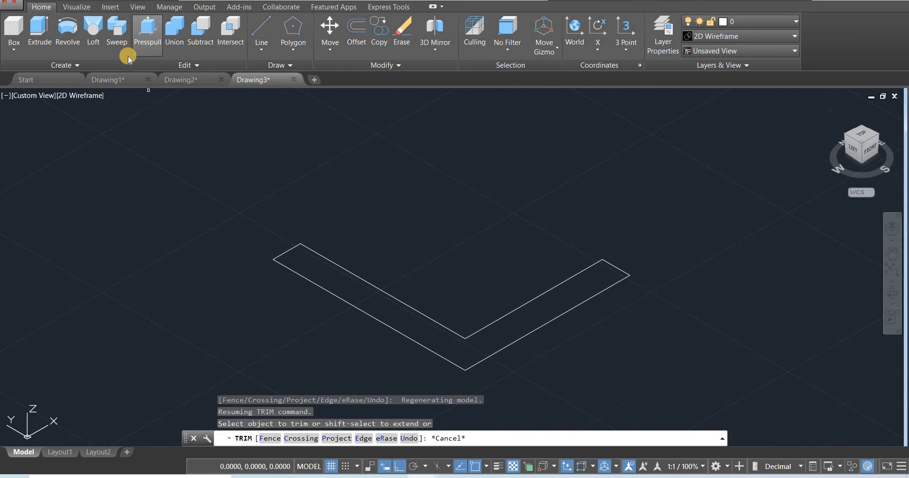
click(656, 476)
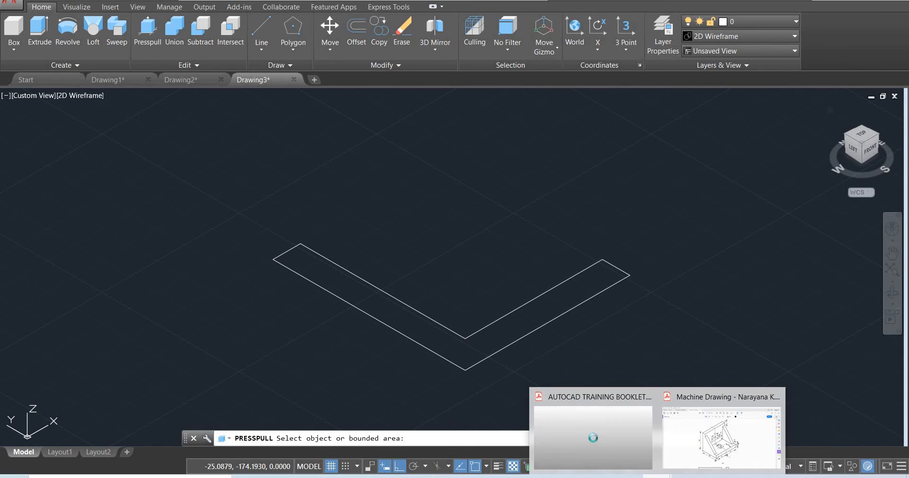
click(689, 450)
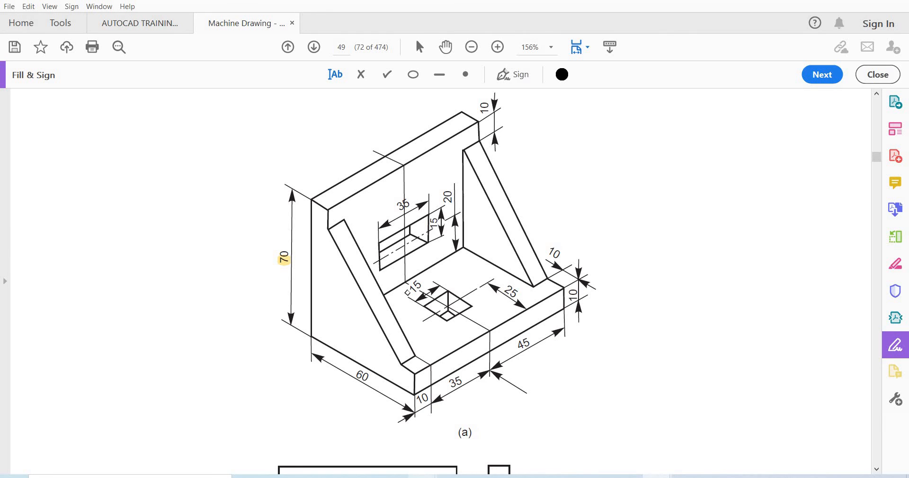
click(554, 433)
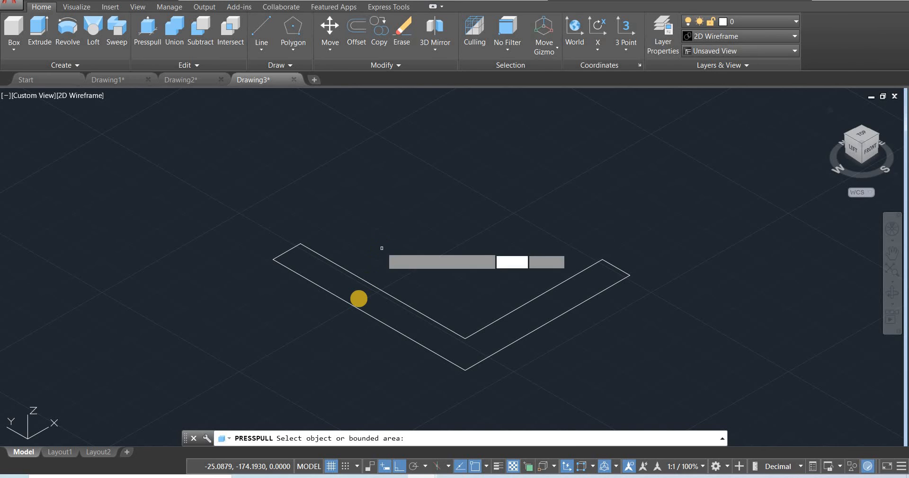
click(360, 300)
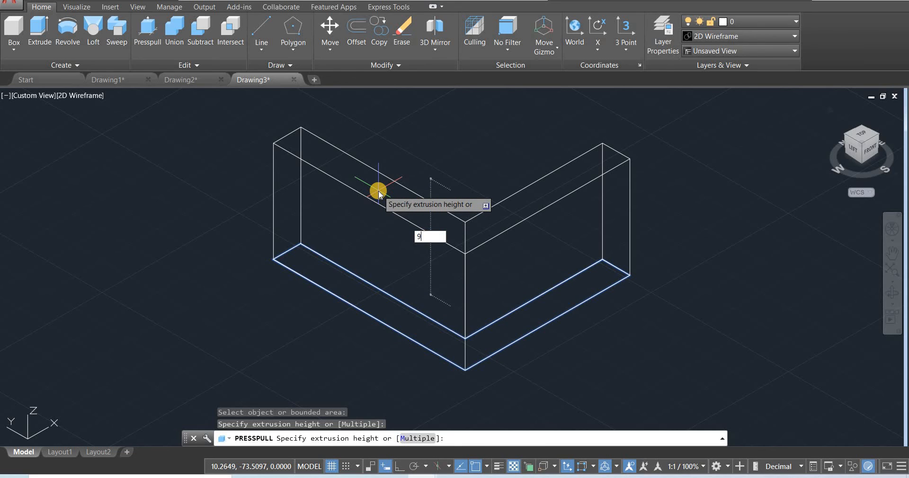
key(Return)
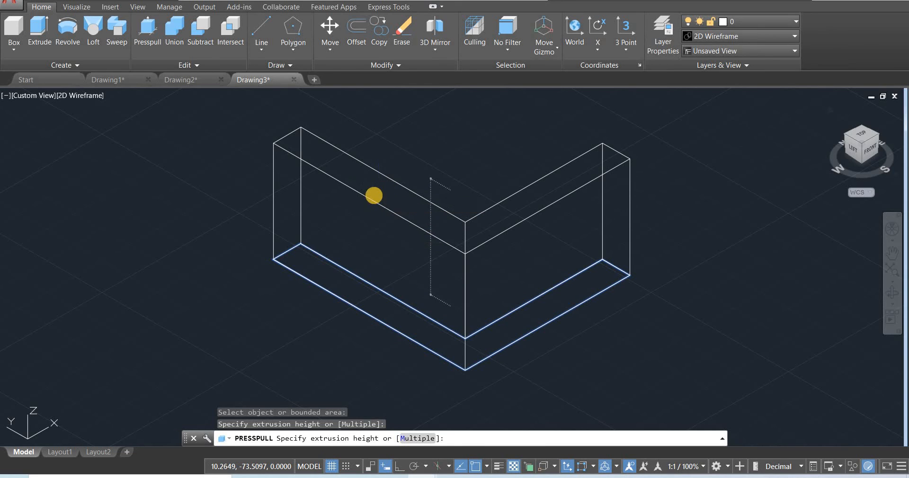
scroll(311, 320, down, 3)
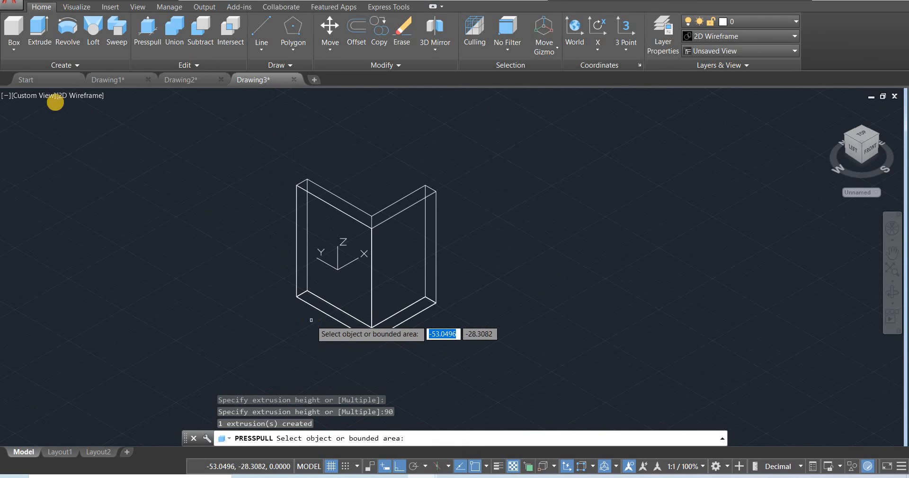
key(Escape)
Step: Display the extruded bracket in the Conceptual visual style and turn off the grid
click(85, 95)
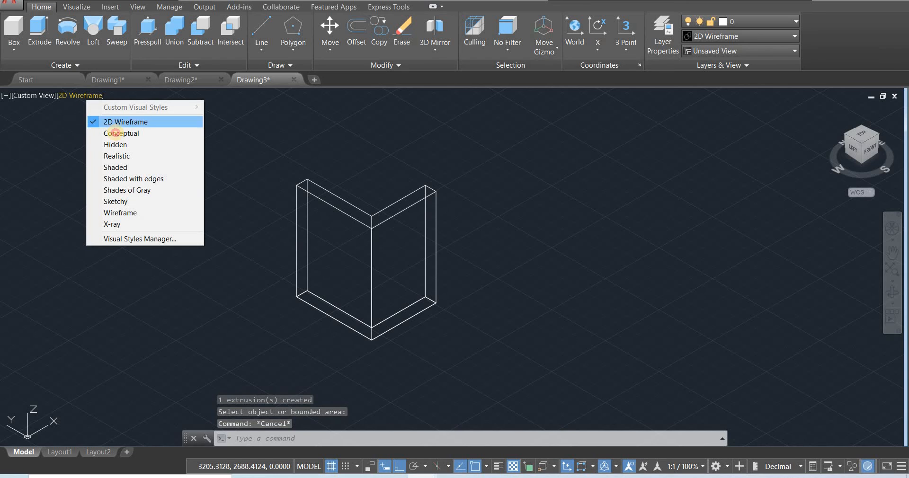
click(119, 133)
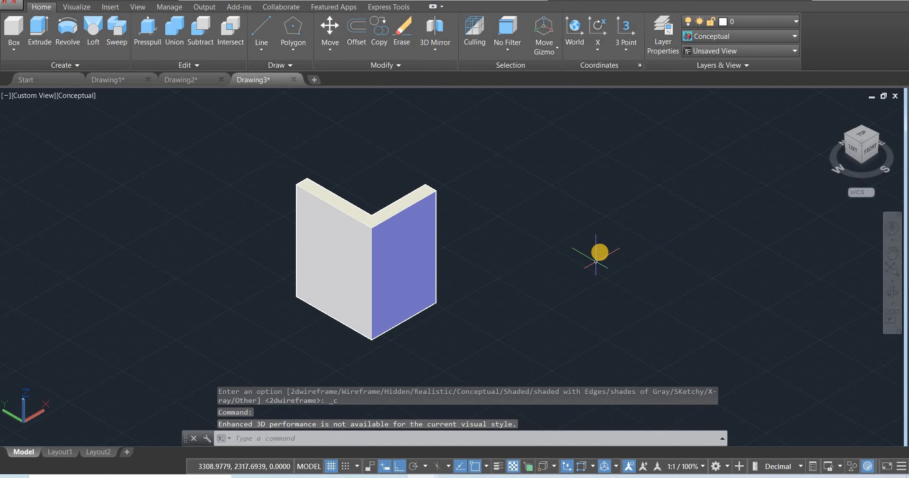
shift+middle_drag(572, 264, 275, 166)
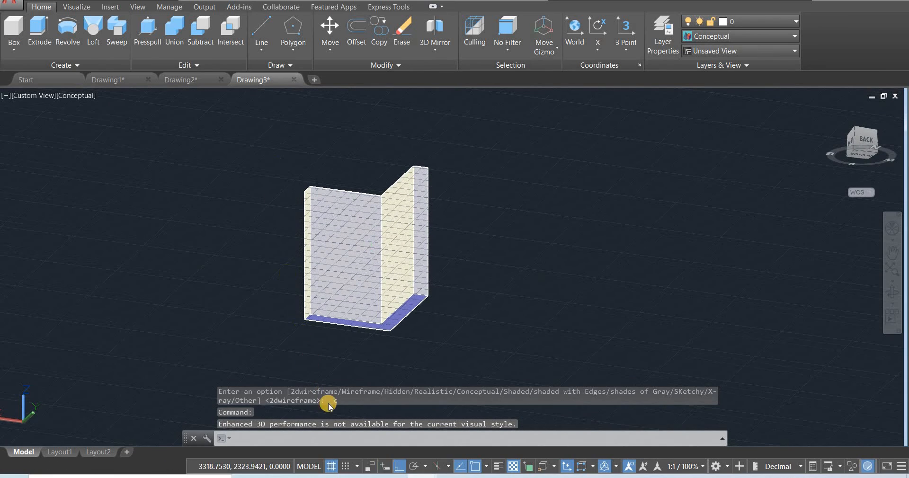
click(329, 465)
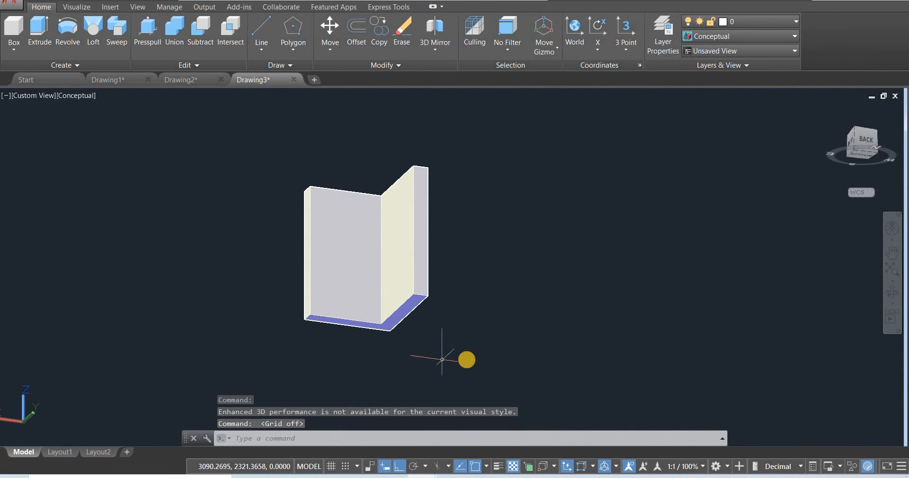
shift+middle_drag(442, 300, 445, 318)
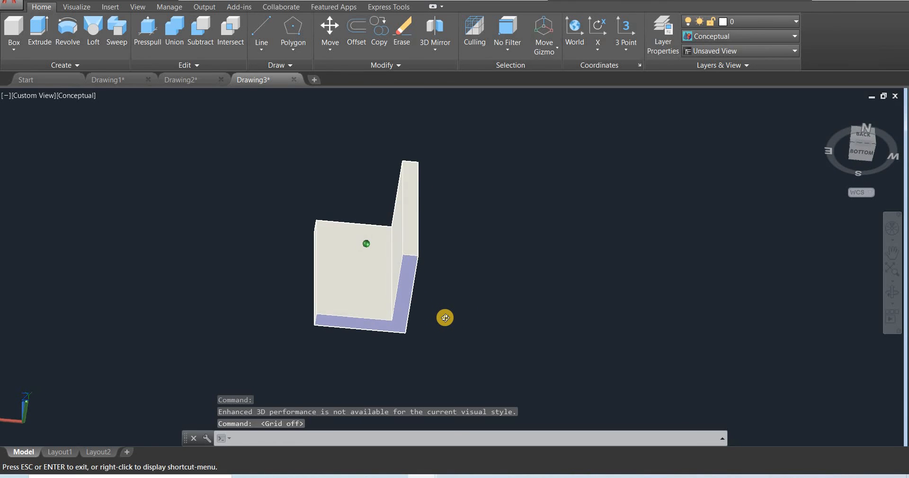
click(575, 297)
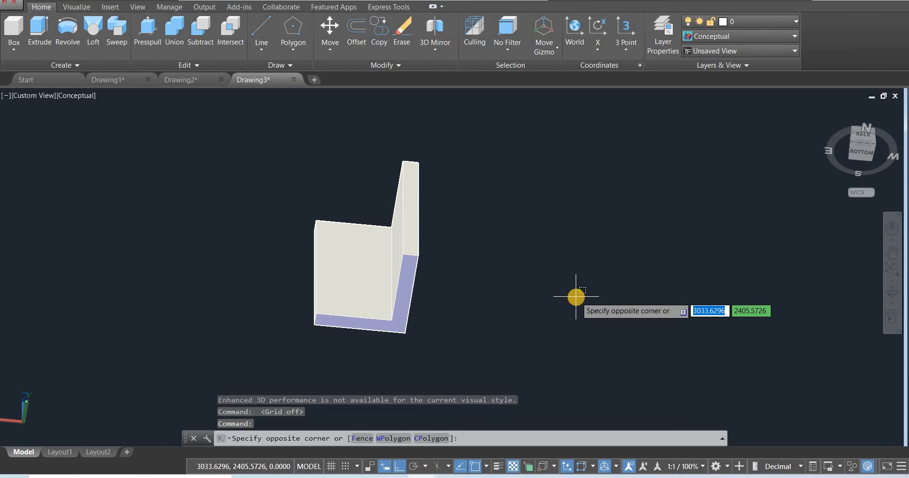
click(575, 297)
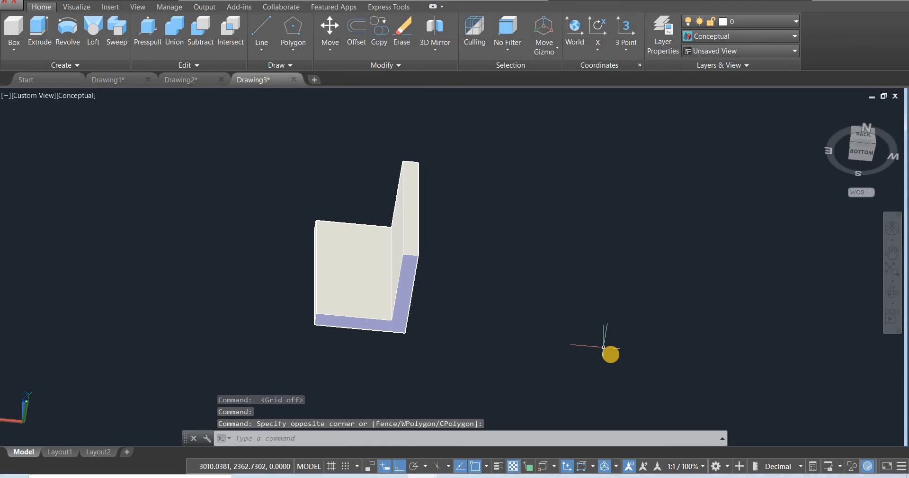
Step: Check the rib dimensions in the Machine Drawing PDF, return to AutoCAD and delete the wedge at the bracket's inner corner
mouse_move(661, 466)
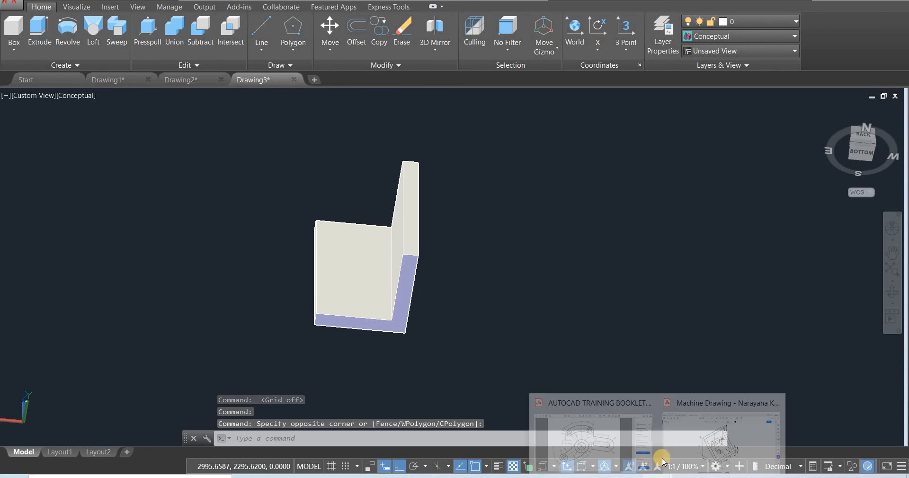
click(672, 435)
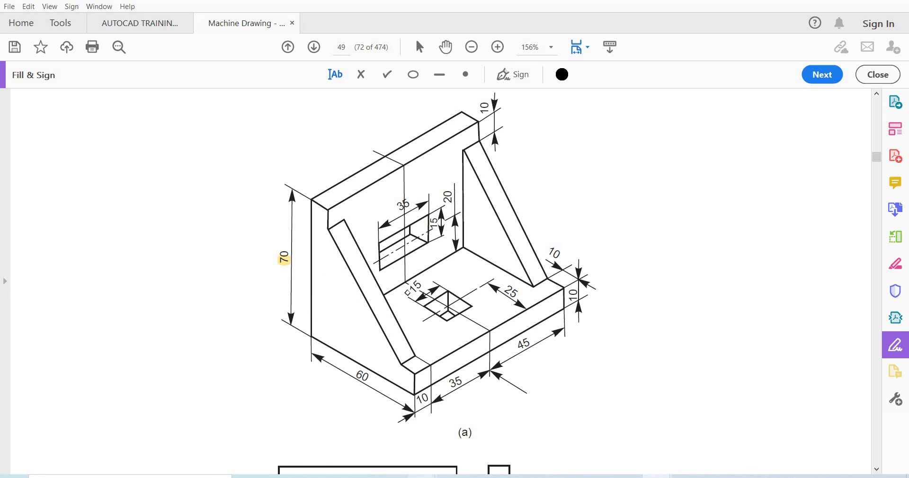
click(563, 443)
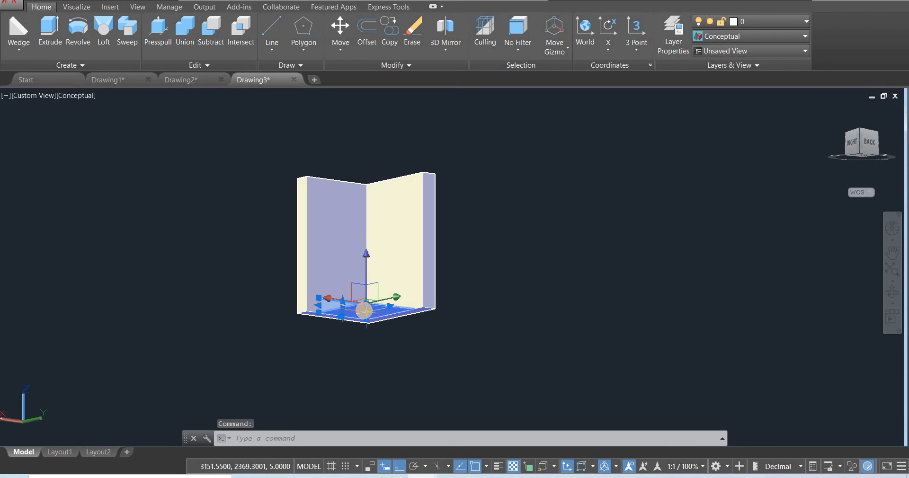
key(Delete)
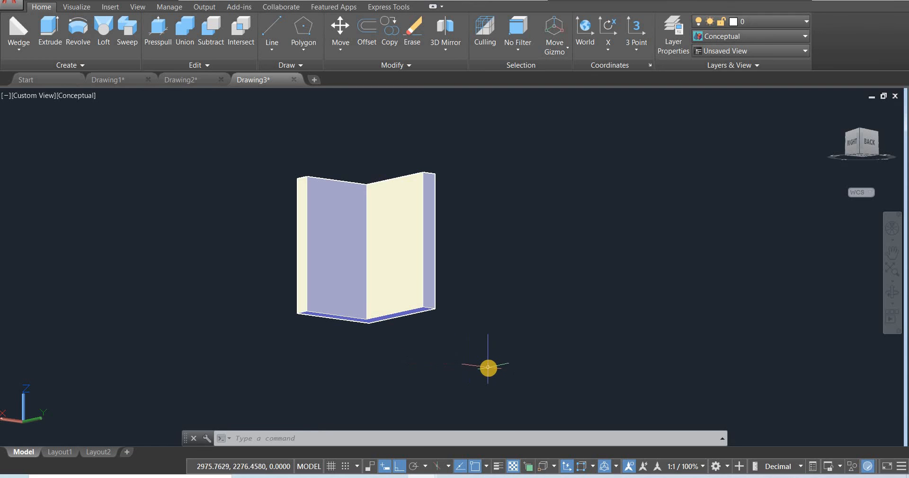
Step: Draw a 50-unit line from the L face's inner corner along the inner edge of the 70-unit leg
shift+middle_drag(485, 347, 460, 297)
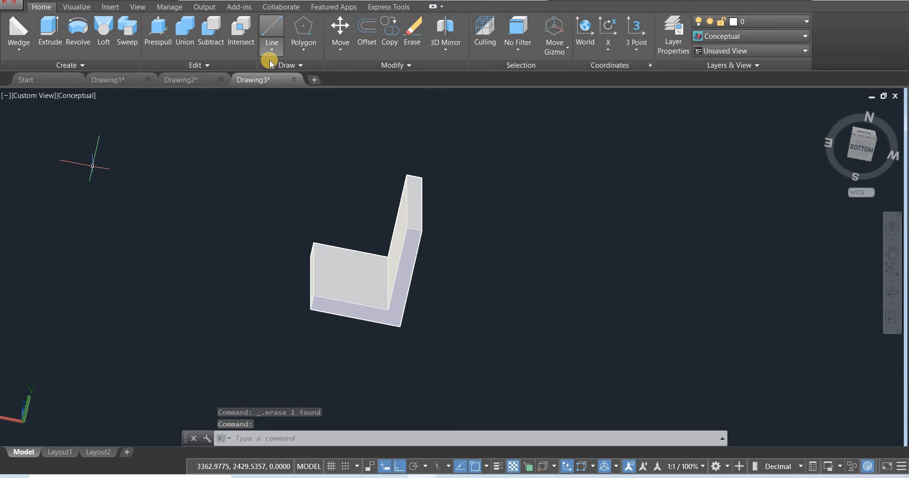
click(268, 27)
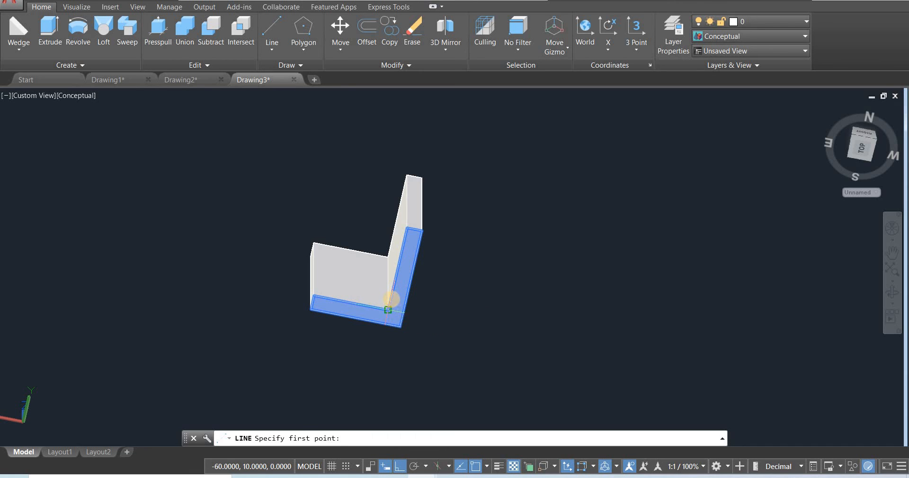
click(389, 309)
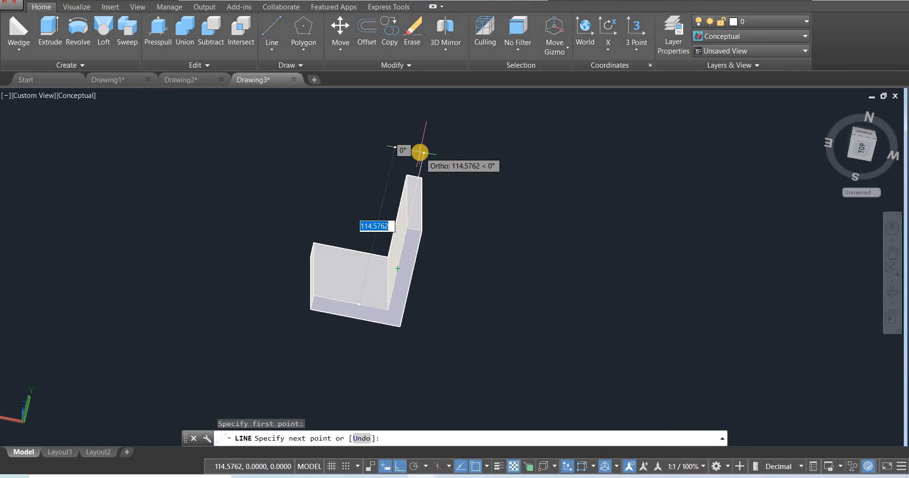
text(50)
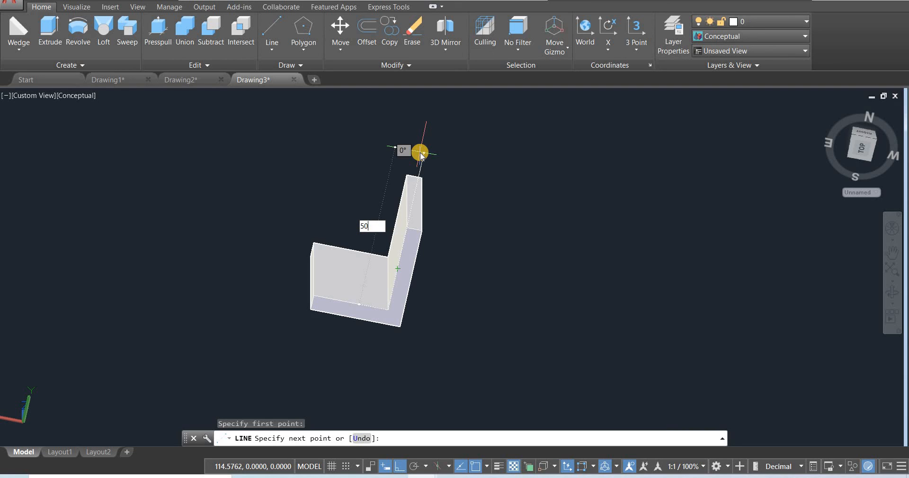
key(Return)
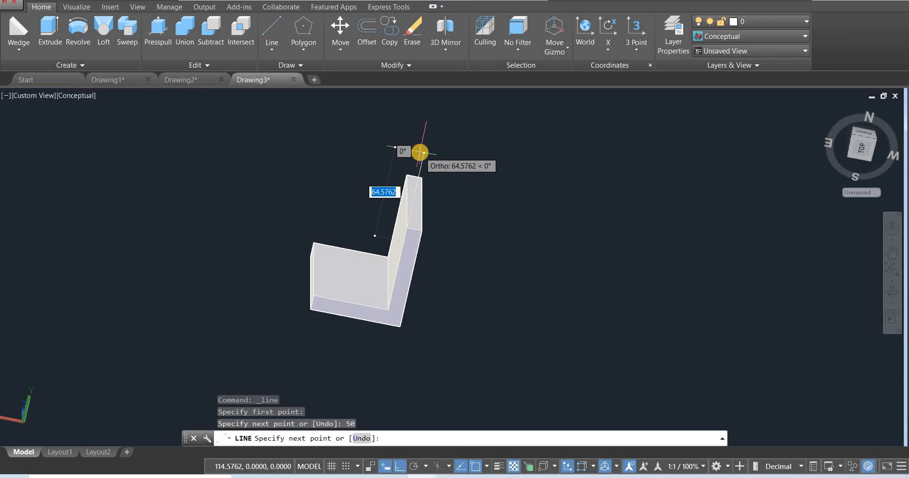
key(Escape)
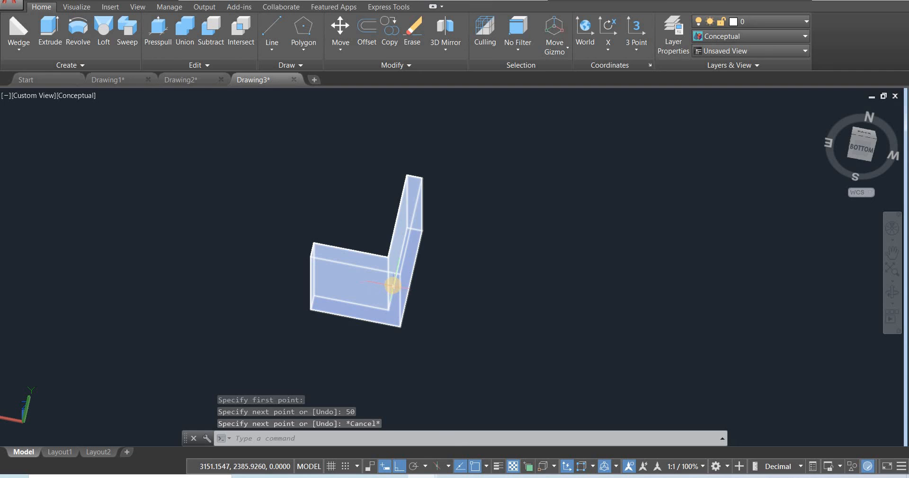
Step: Draw a 40-unit line from the same inner corner along the inner edge of the 60-unit leg
click(267, 36)
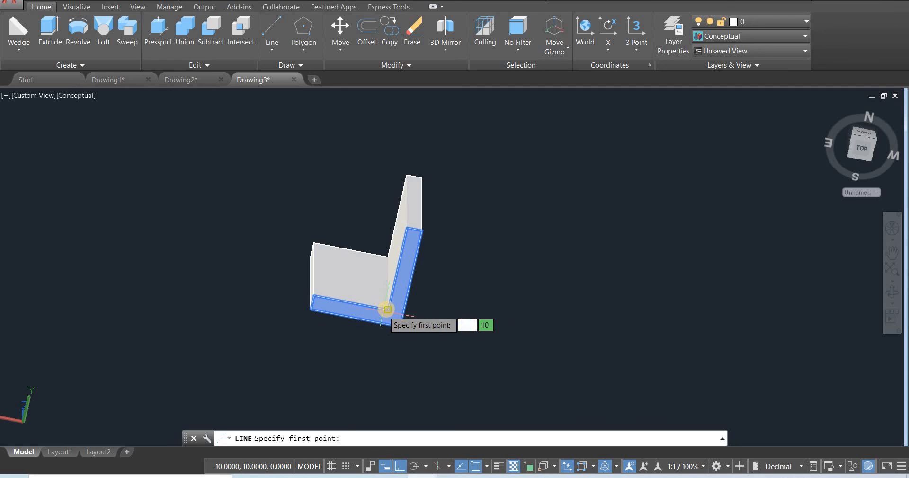
click(387, 309)
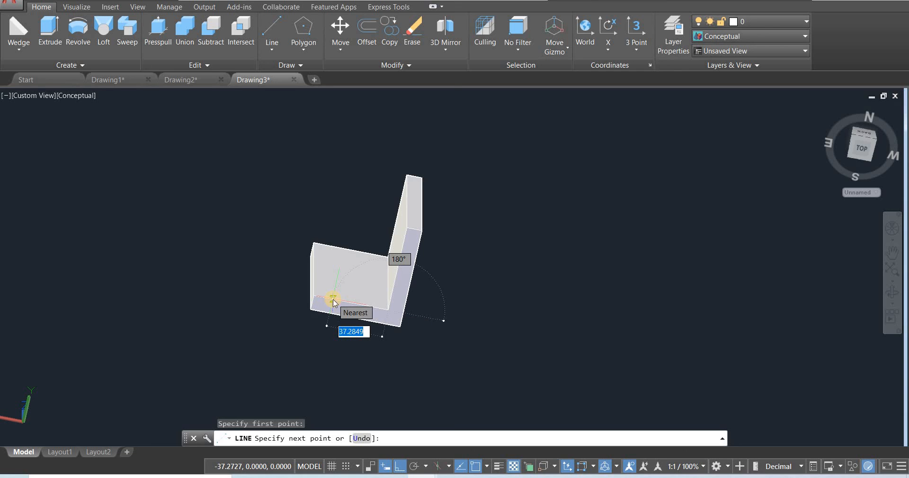
text(40)
key(Return)
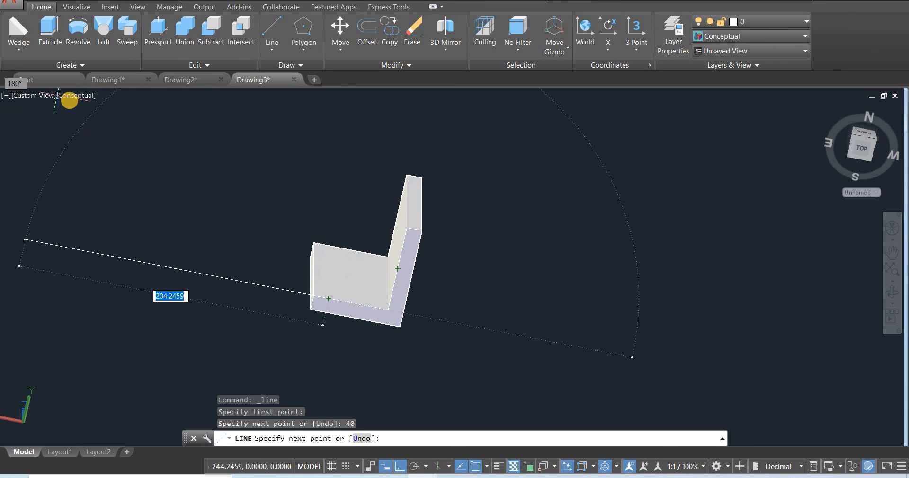
key(Escape)
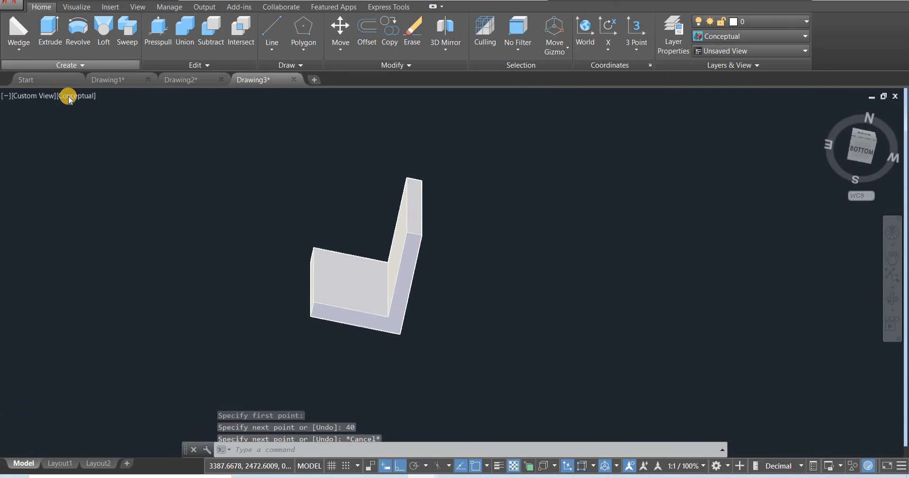
Step: Change the bracket's visual style to 2D Wireframe
click(81, 99)
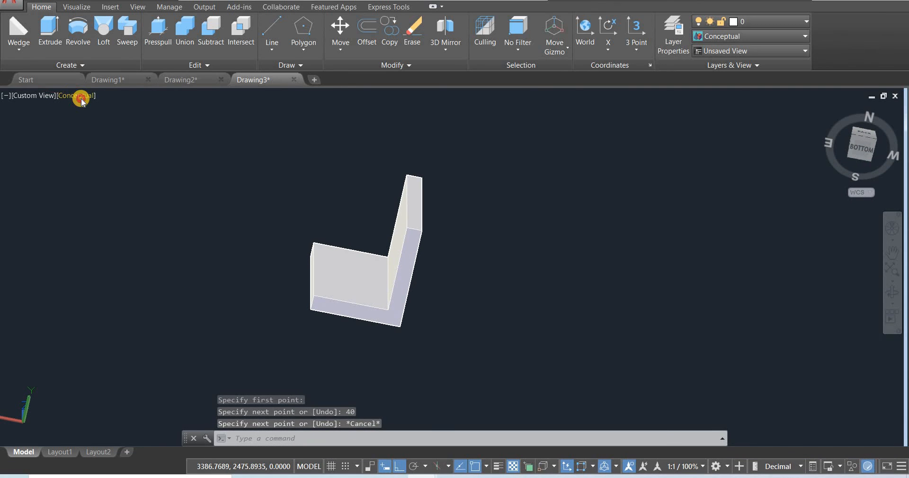
click(112, 122)
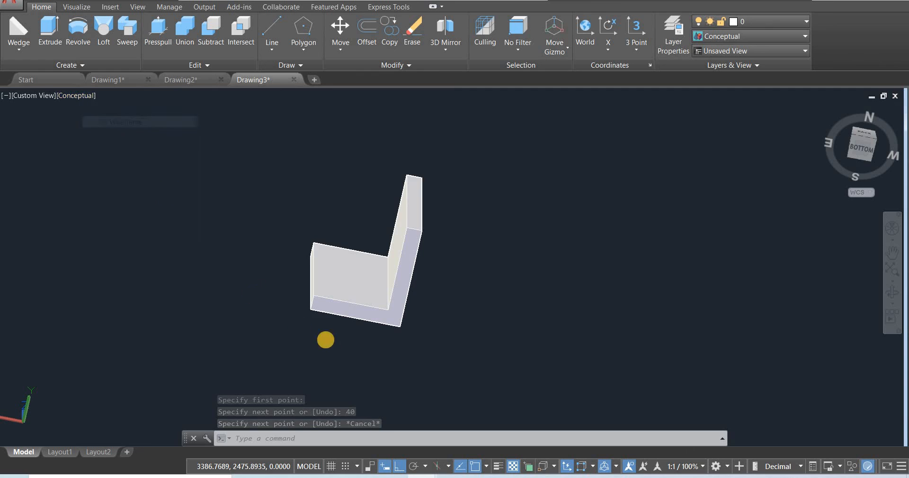
scroll(377, 297, down, 2)
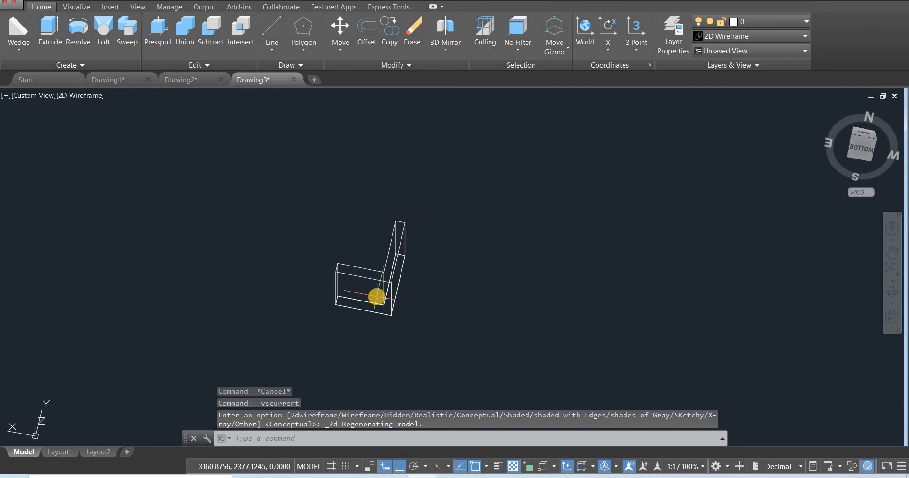
scroll(377, 296, up, 3)
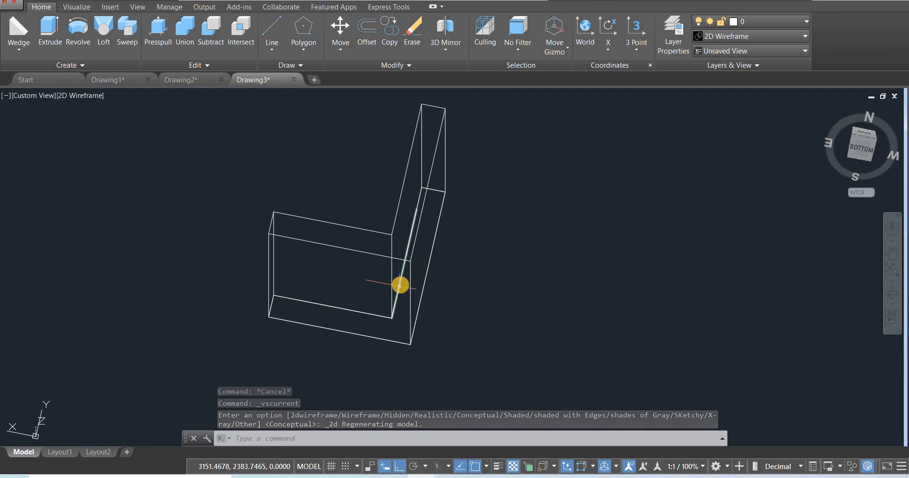
click(401, 285)
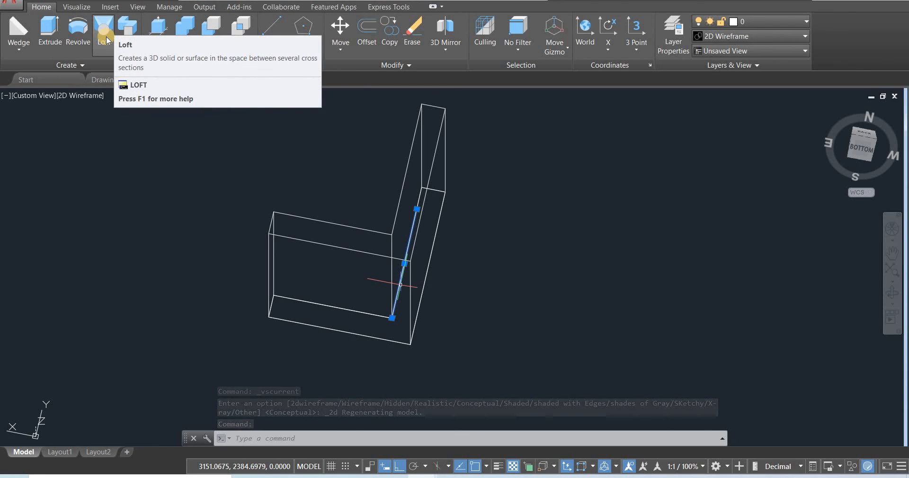
key(XF86MonBrightnessUp)
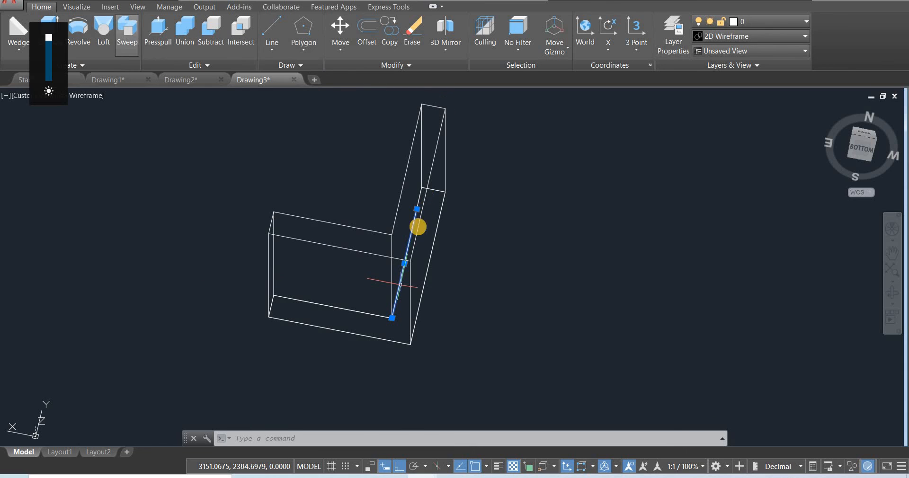
Step: Disable every running object snap except Endpoint and turn off object snap tracking
click(270, 30)
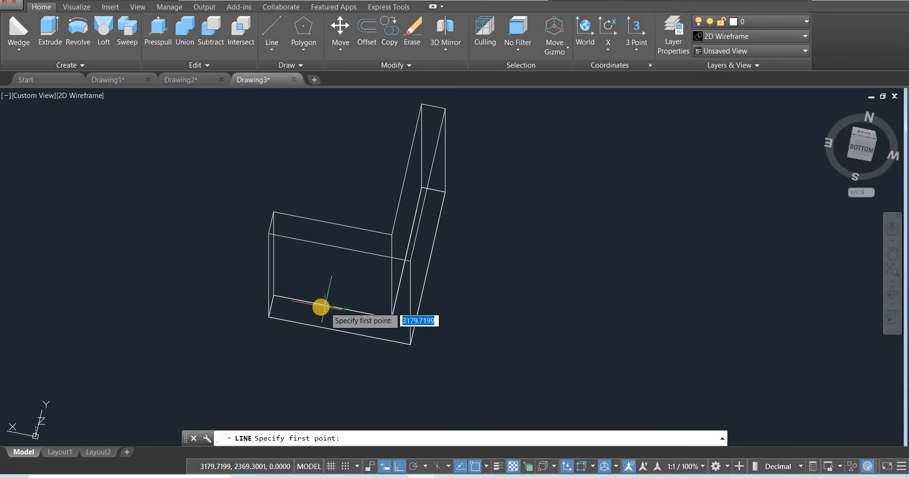
click(488, 467)
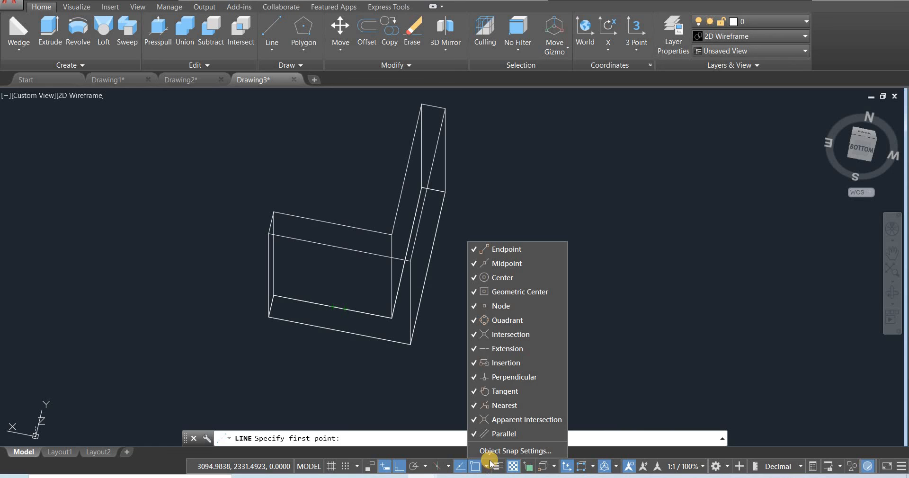
click(474, 263)
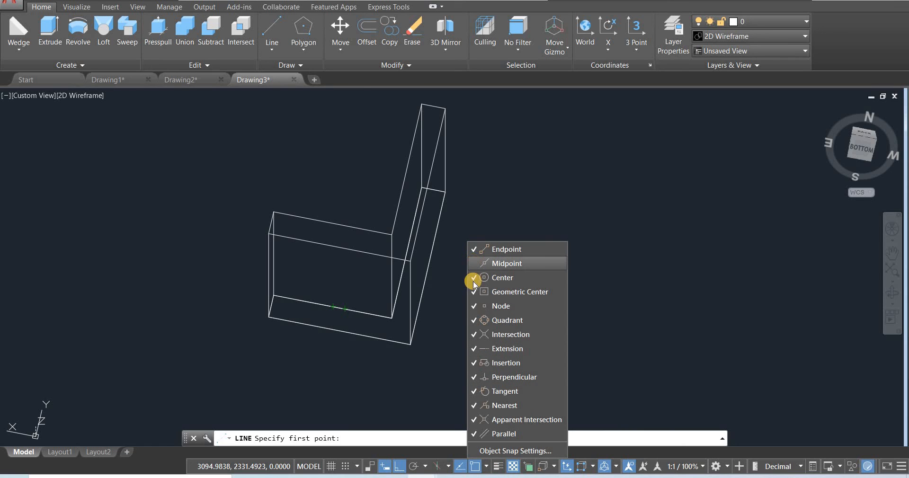
click(472, 278)
click(474, 292)
click(474, 306)
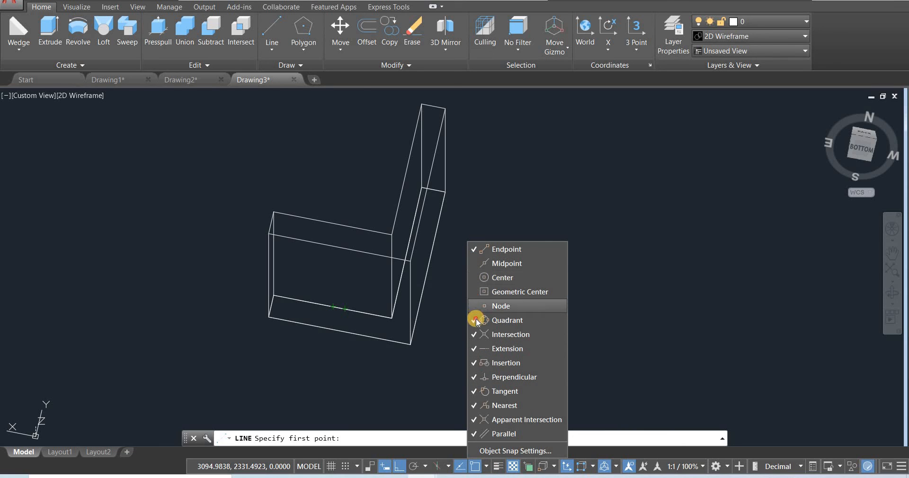
click(474, 320)
click(475, 350)
click(474, 364)
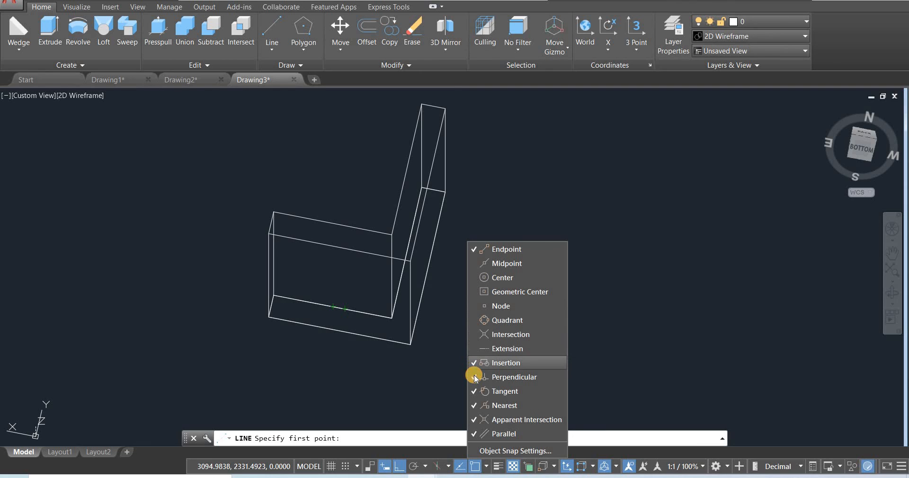
click(474, 377)
click(472, 392)
click(474, 408)
click(473, 421)
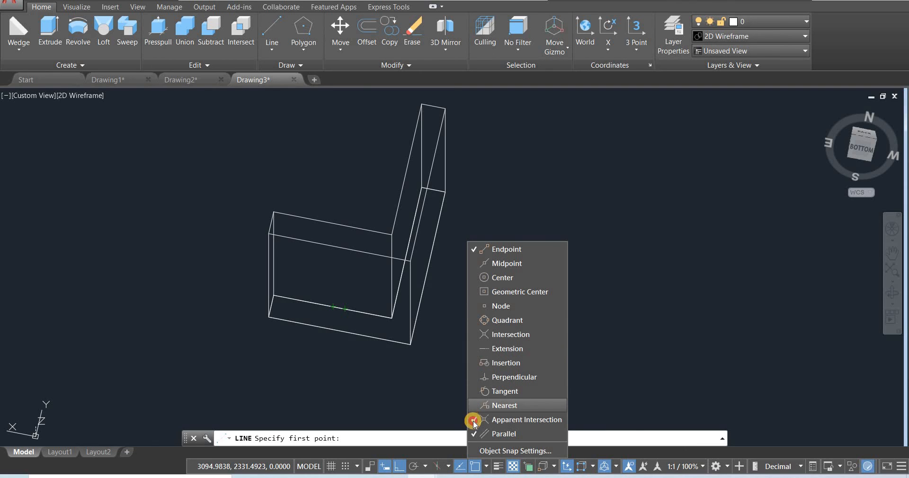
click(474, 434)
click(333, 398)
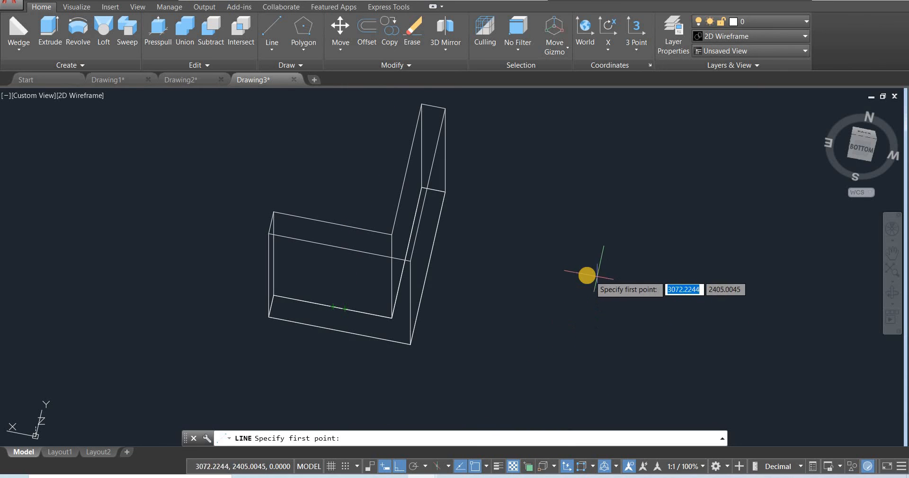
key(Escape)
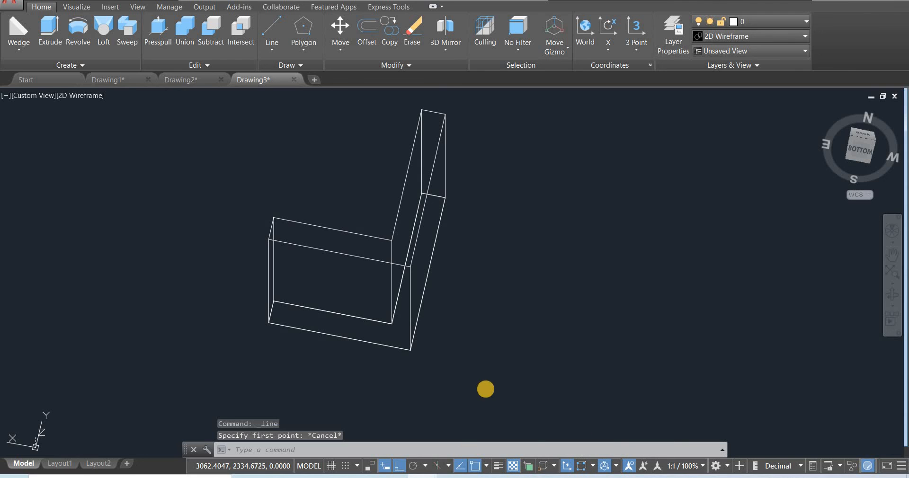
key(F11)
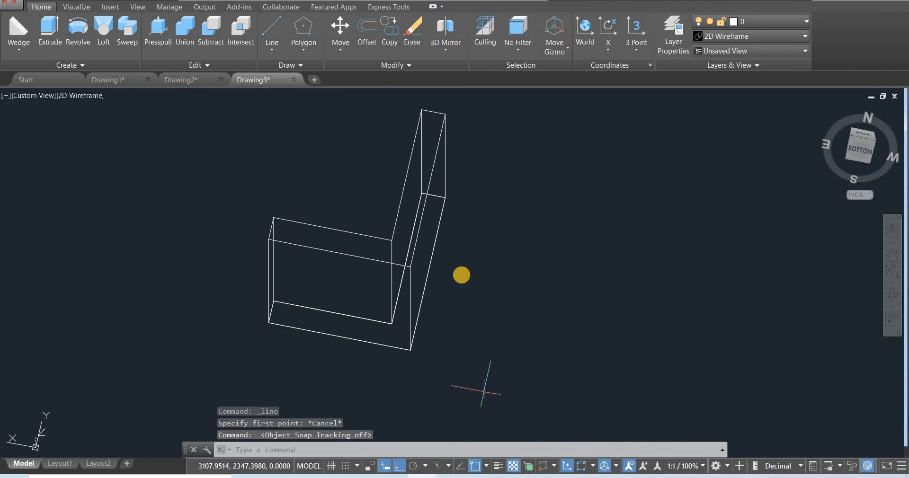
Step: Close the rib triangle with a line from the free end of the 40-unit line to the free end of the 50-unit line
click(269, 25)
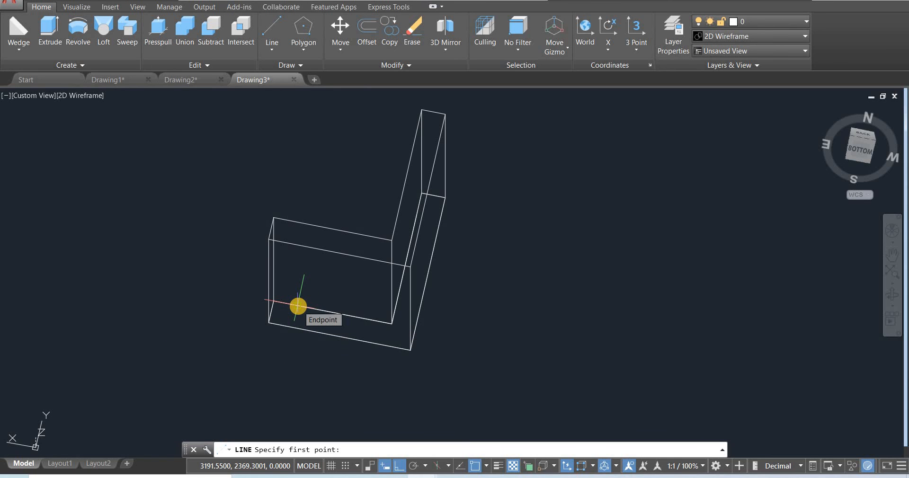
click(325, 291)
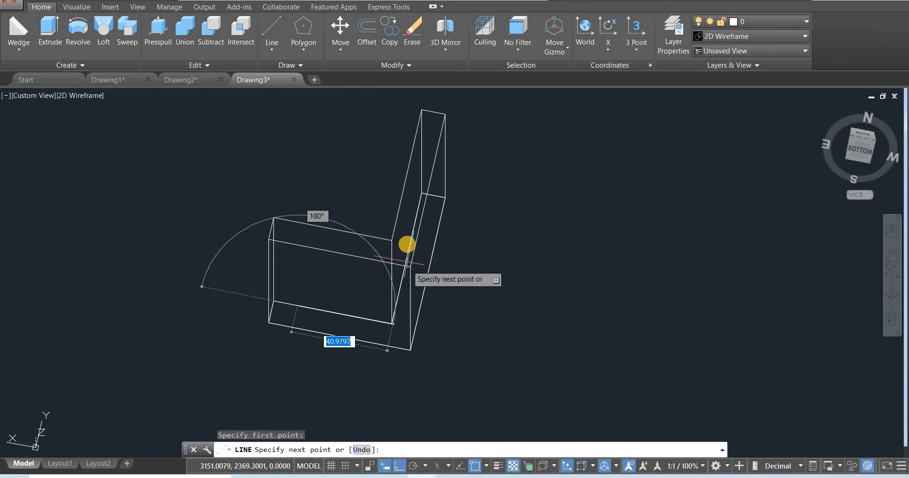
scroll(410, 234, up, 5)
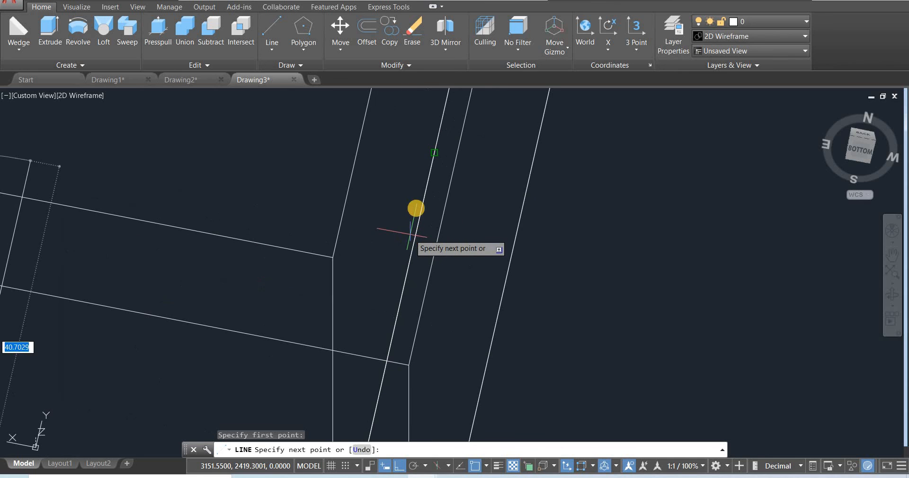
click(435, 154)
key(Escape)
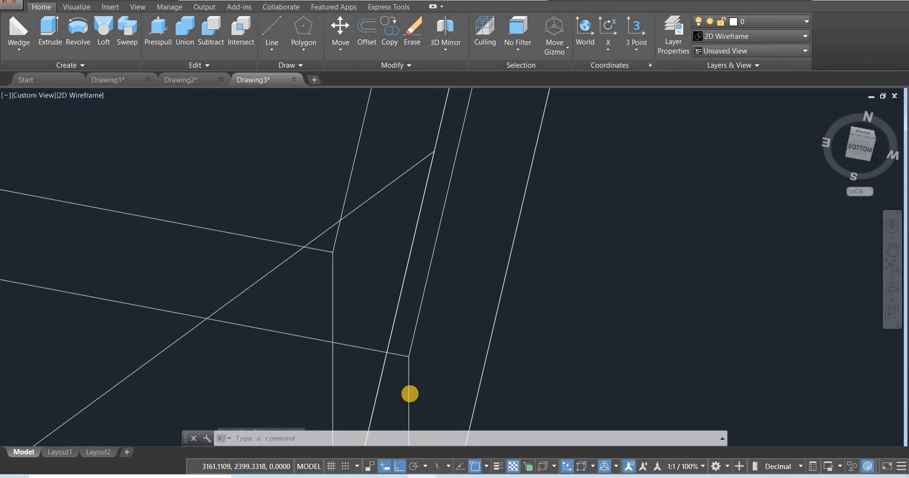
scroll(402, 383, down, 5)
middle_drag(395, 327, 386, 204)
shift+middle_drag(160, 262, 209, 321)
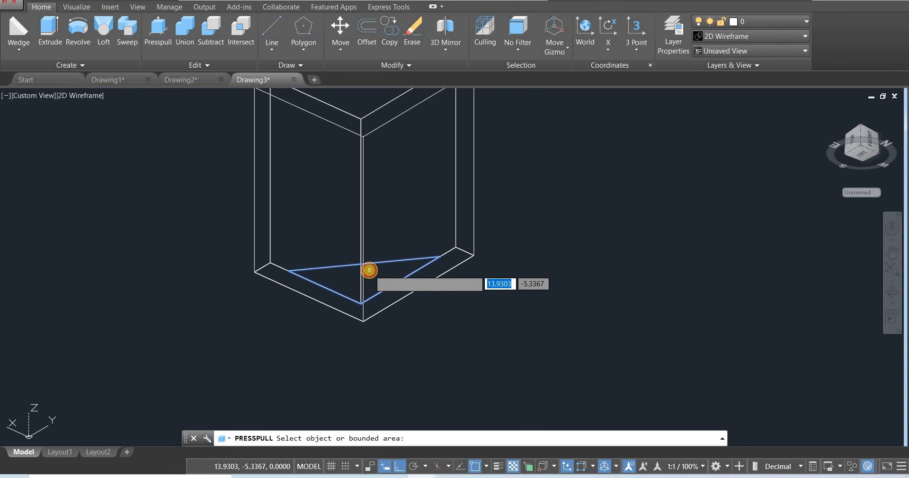
click(369, 269)
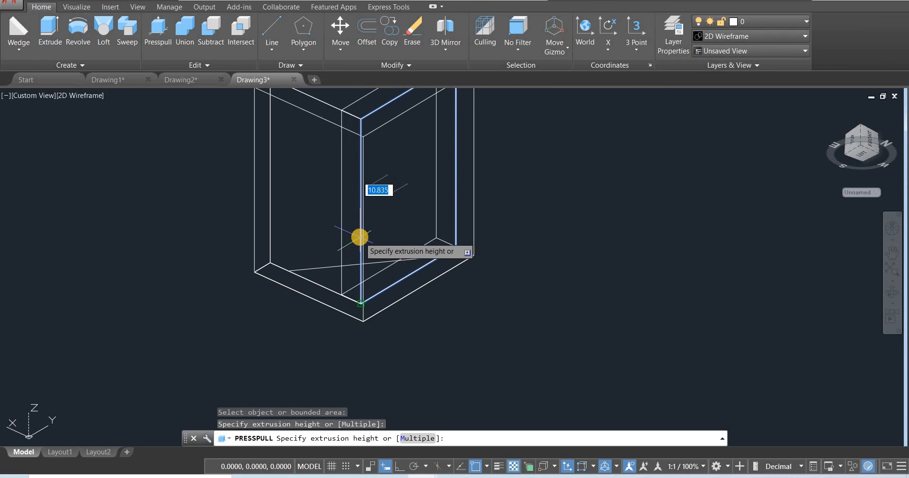
key(Escape)
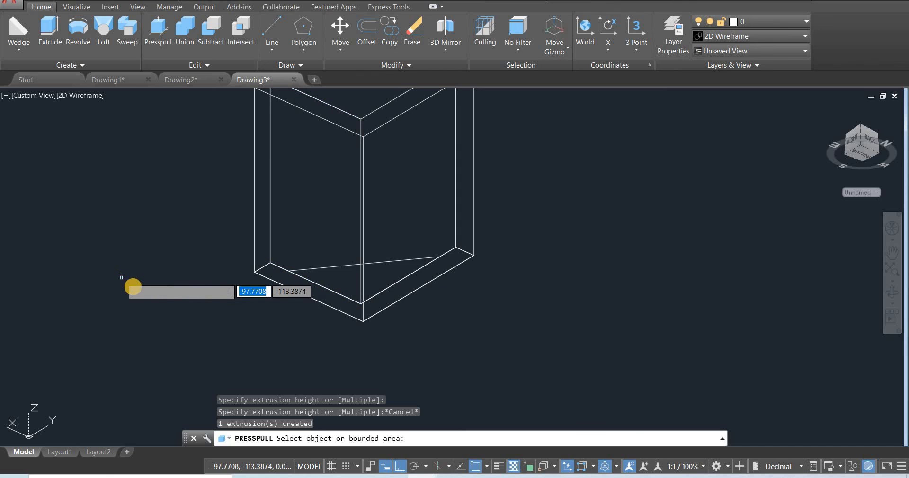
Step: Presspull the triangular area at the bracket's lower inner corner by 10 units inward to form the rib
shift+middle_drag(163, 320, 183, 405)
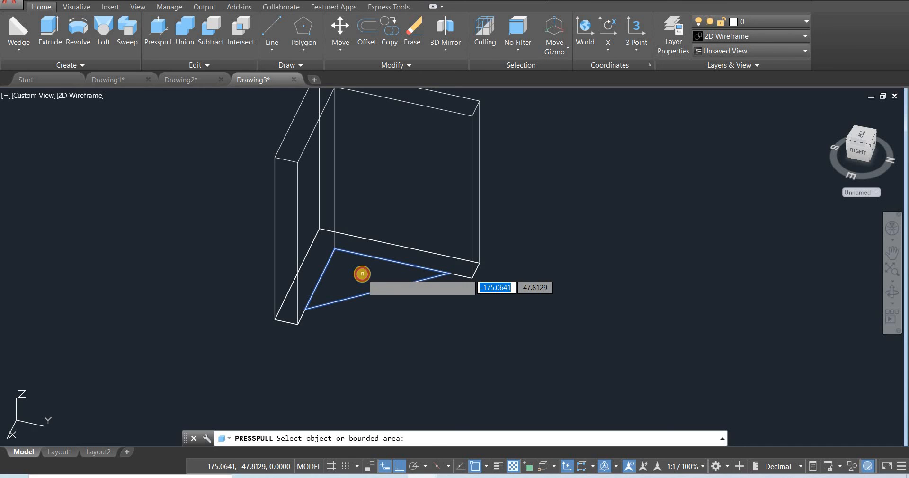
click(362, 274)
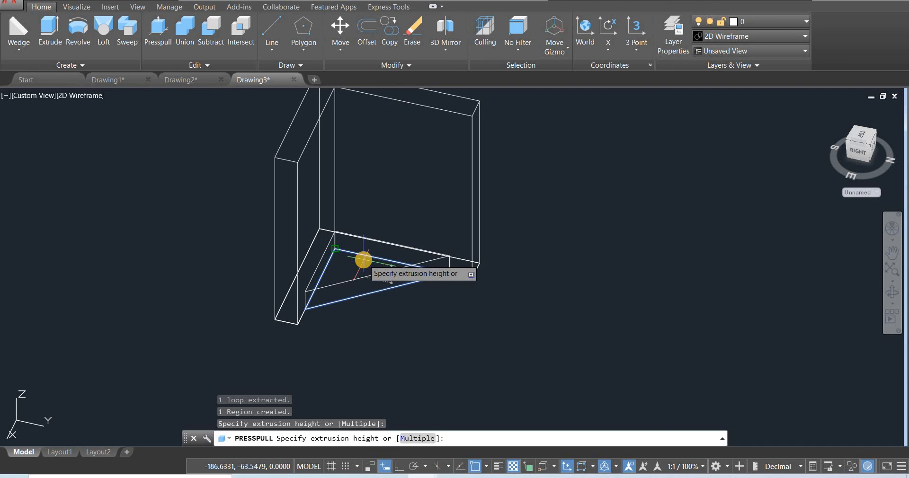
text(10)
key(Return)
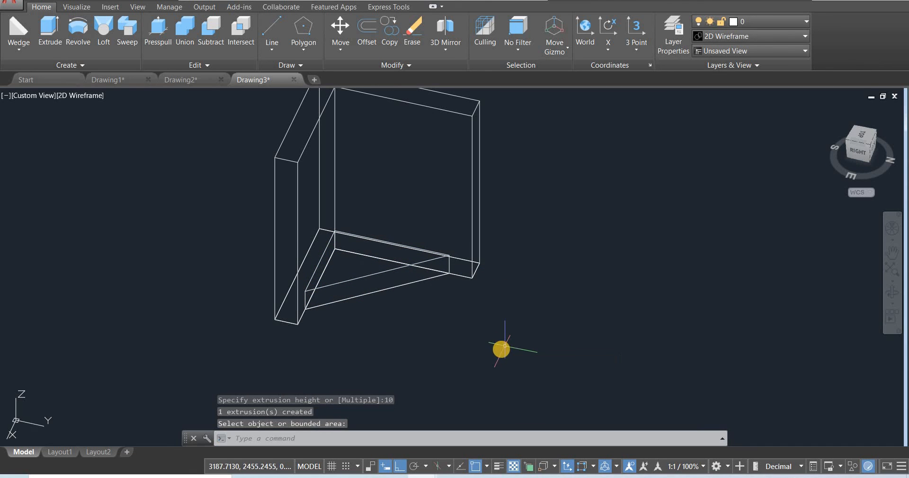
Step: Shade the model in the Conceptual visual style and examine the triangular rib in the bracket's corner from several sides
shift+middle_drag(461, 333, 313, 195)
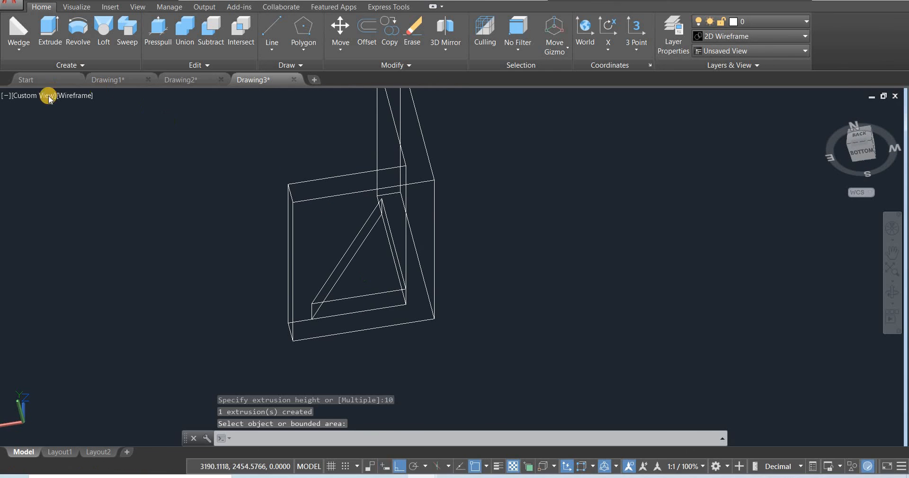
click(81, 99)
click(102, 134)
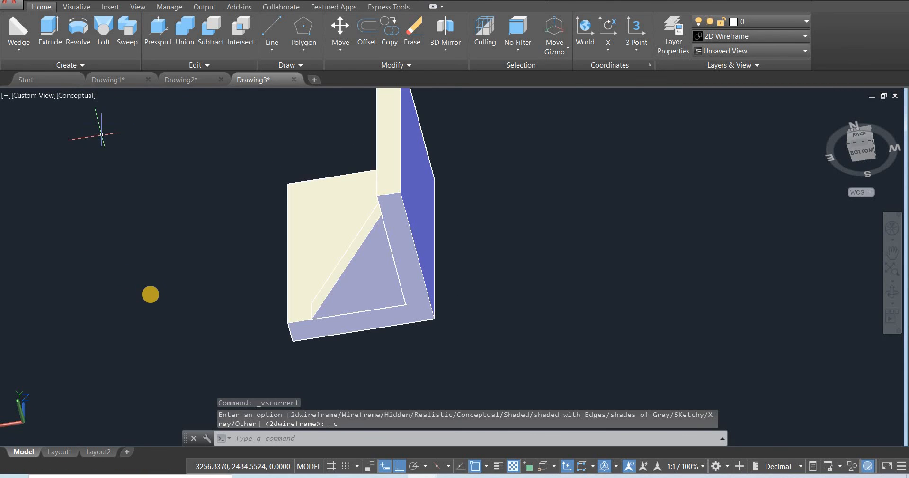
shift+middle_drag(156, 292, 185, 340)
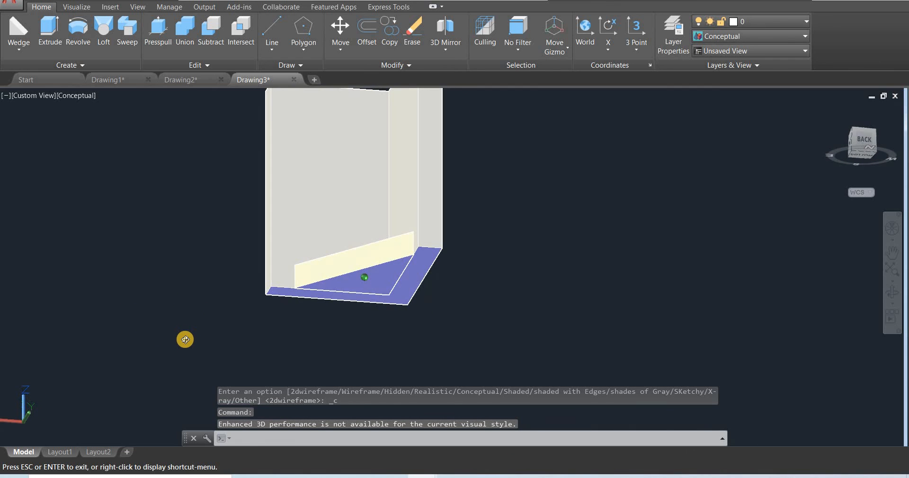
scroll(199, 277, up, 3)
scroll(200, 277, down, 7)
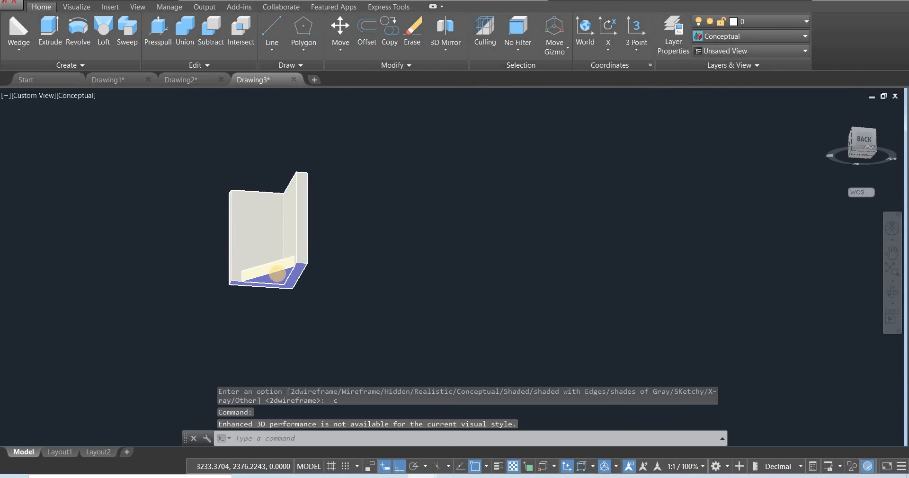
click(285, 275)
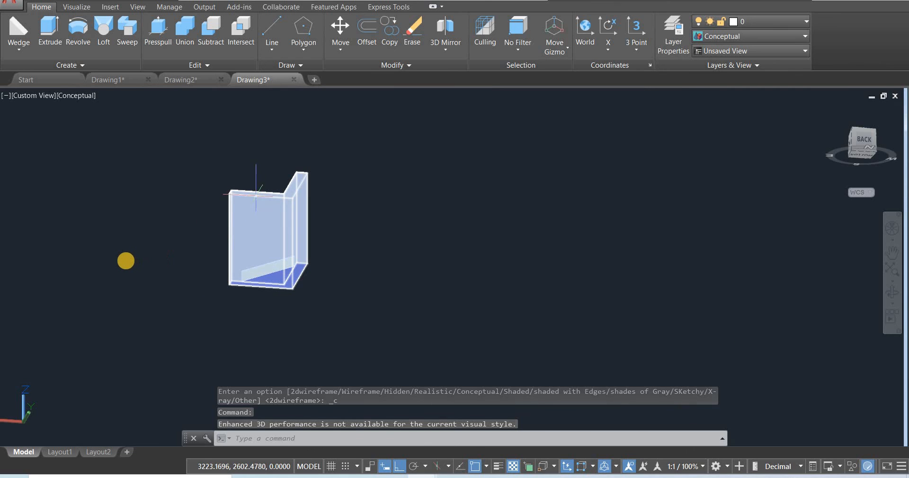
key(Escape)
shift+middle_drag(137, 275, 191, 369)
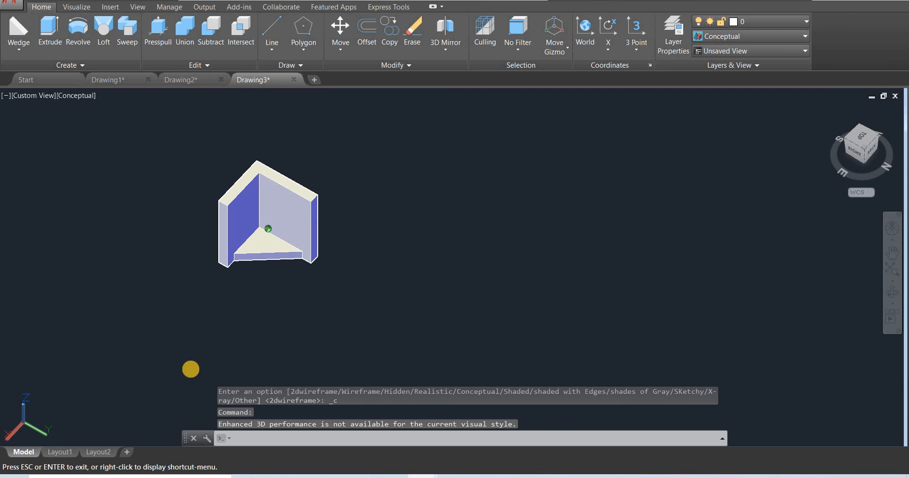
Step: Switch the bracket model's display to the 2D Wireframe visual style
click(82, 98)
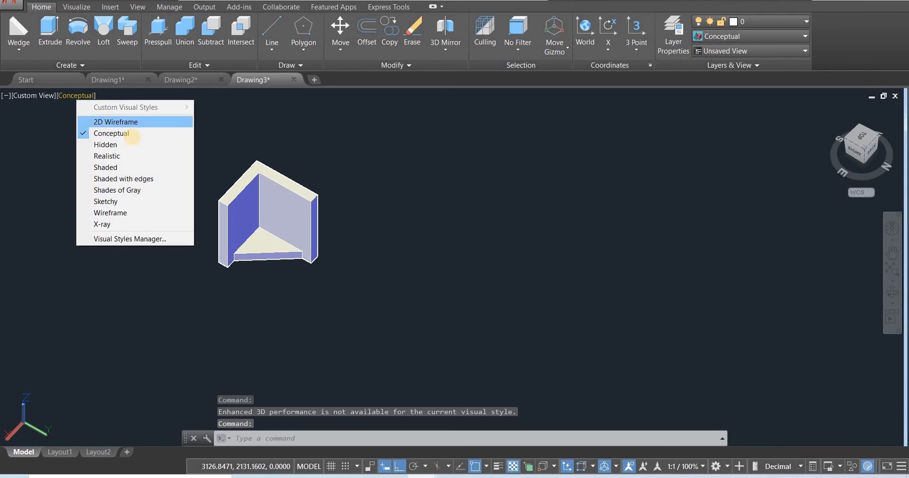
click(109, 121)
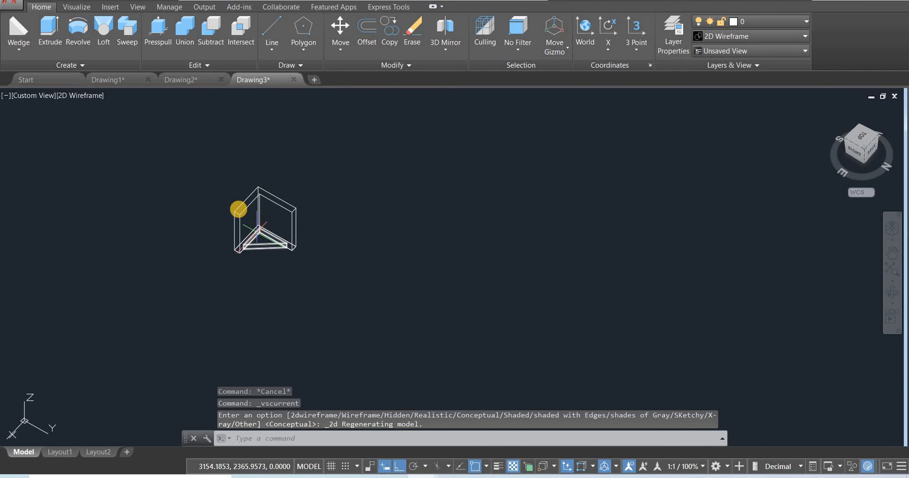
scroll(238, 208, up, 4)
scroll(237, 211, down, 4)
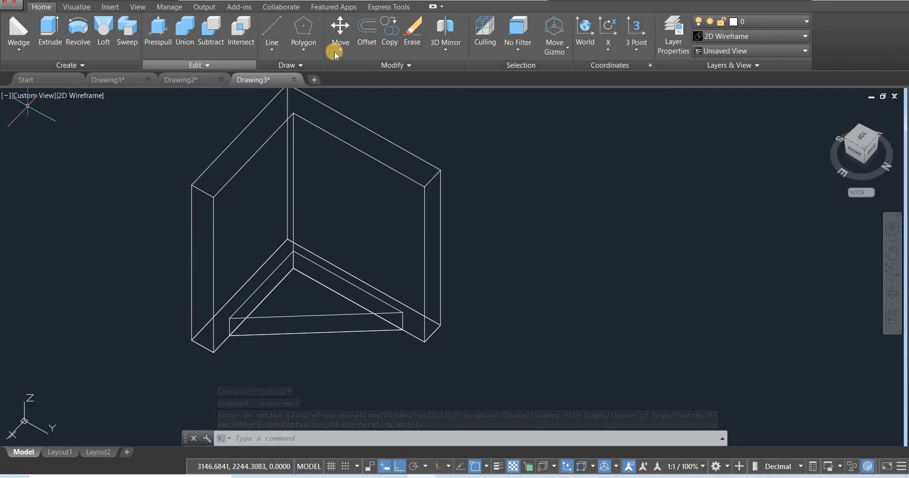
Step: Copy the triangular rib from its upper inner corner to the bracket's top inner corner, placing a second rib at the upper end
click(389, 33)
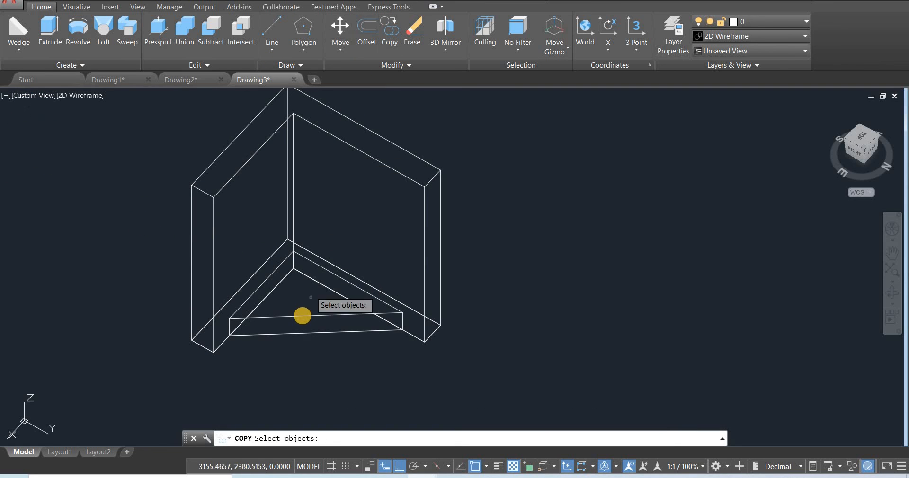
click(303, 316)
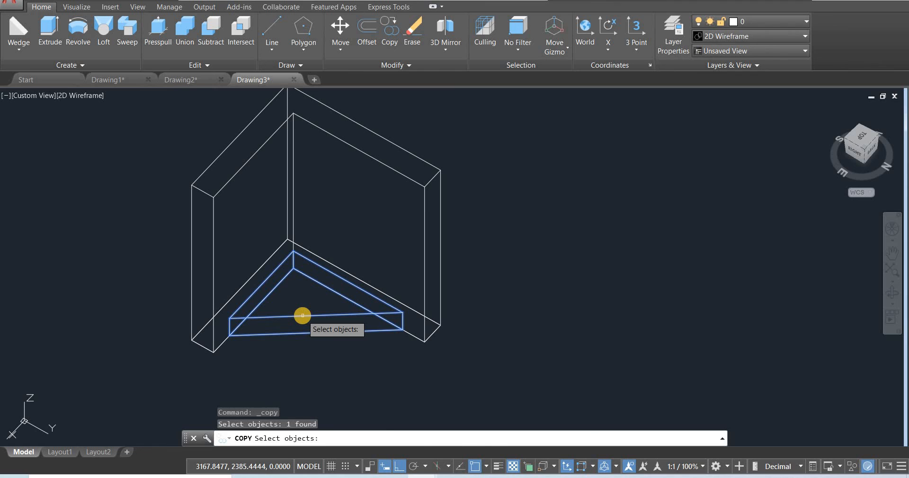
key(Return)
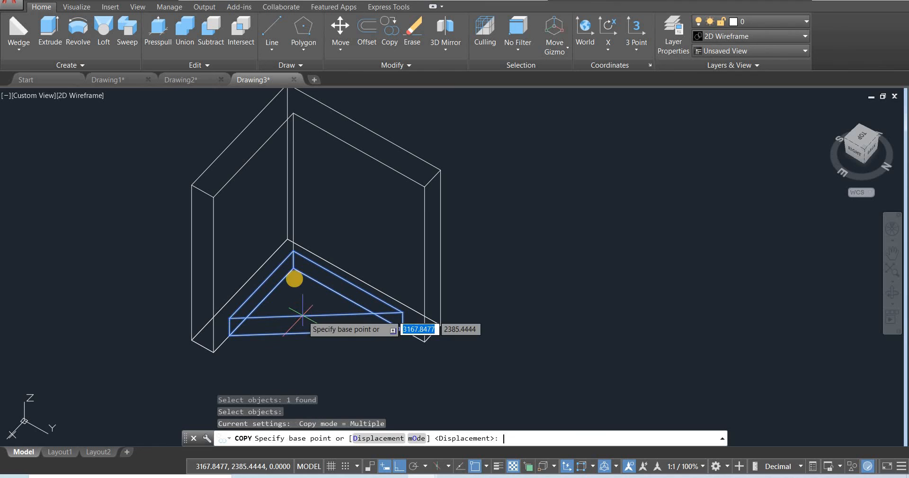
click(294, 249)
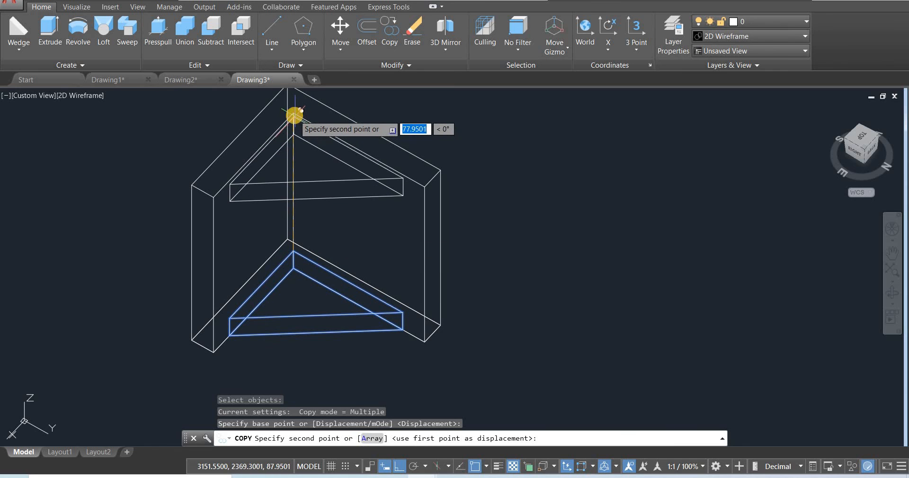
click(294, 115)
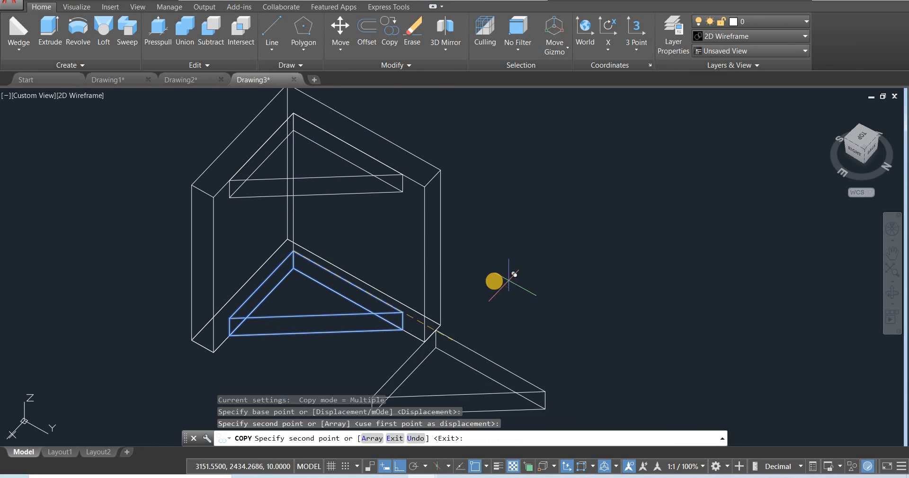
key(Escape)
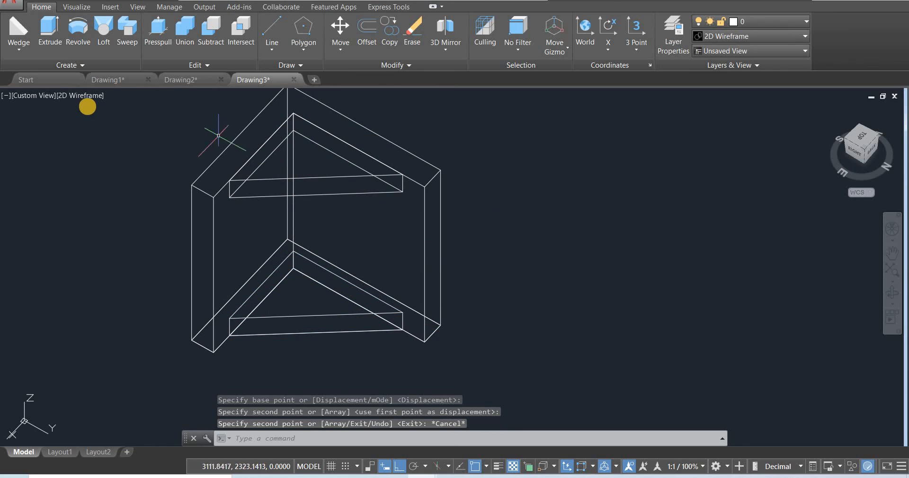
Step: Shade the model in the Conceptual visual style and view both ribs from below
click(84, 97)
click(119, 131)
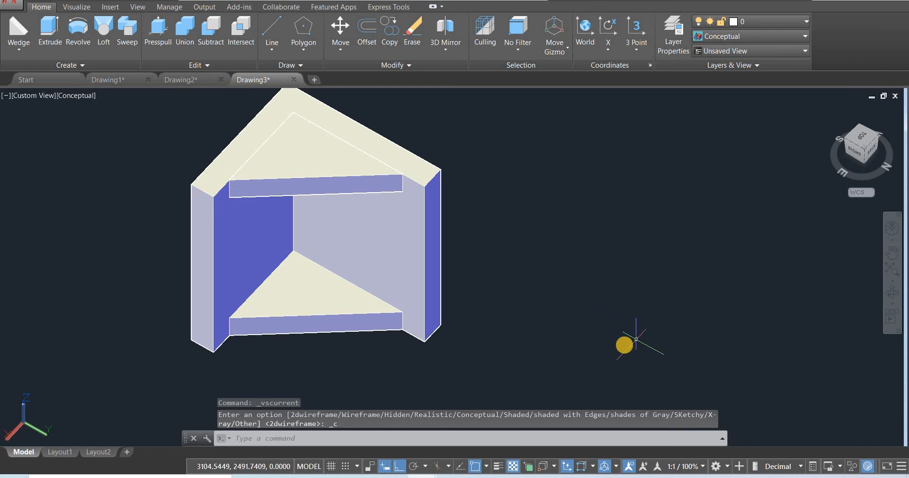
shift+middle_drag(624, 345, 574, 211)
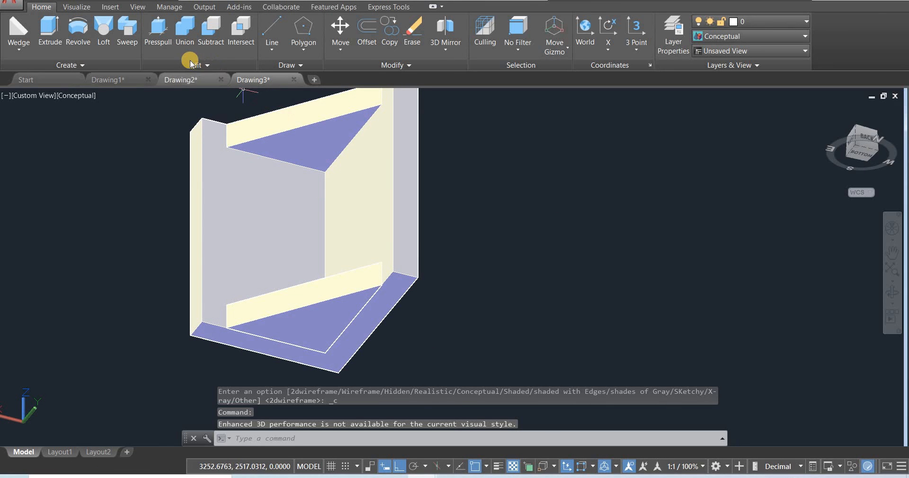
Step: Union the upper rib, the lower rib and the L-shaped bracket body into one solid
click(187, 28)
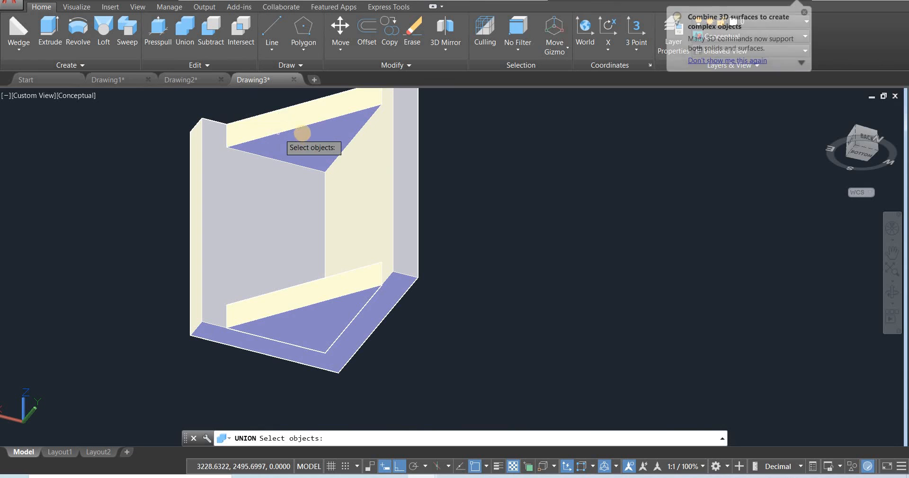
click(305, 142)
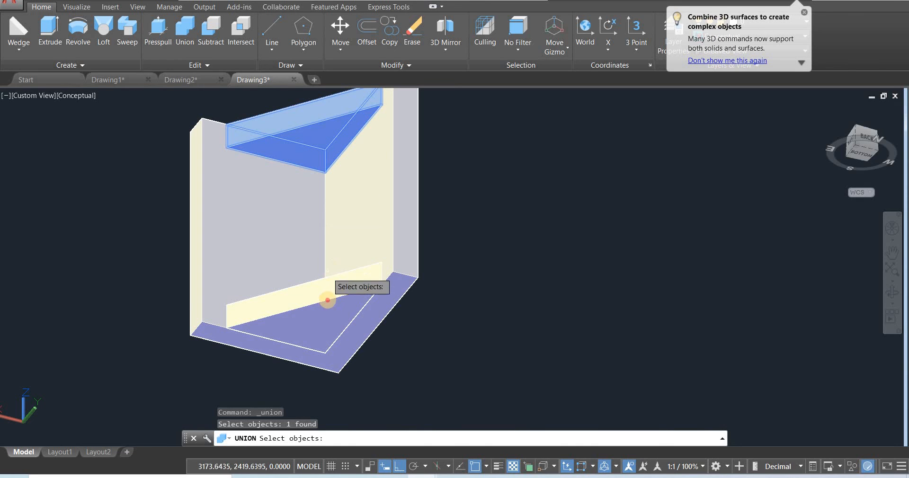
click(331, 307)
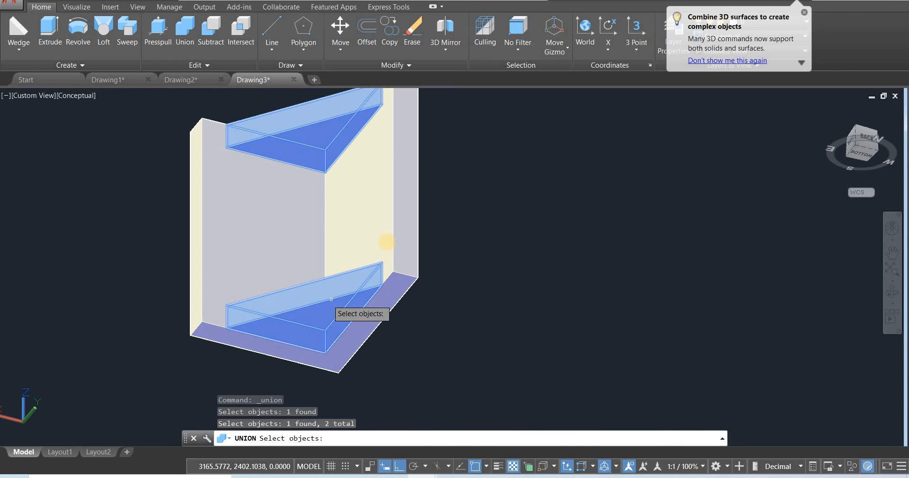
click(400, 214)
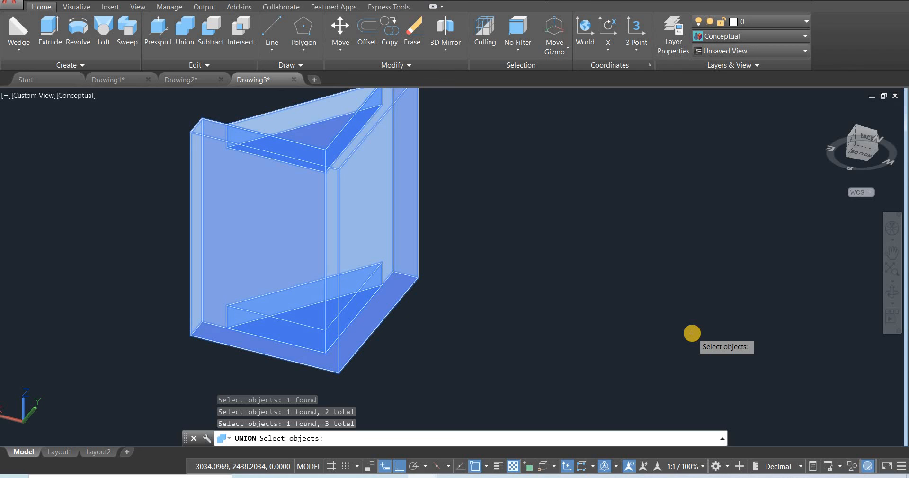
key(Return)
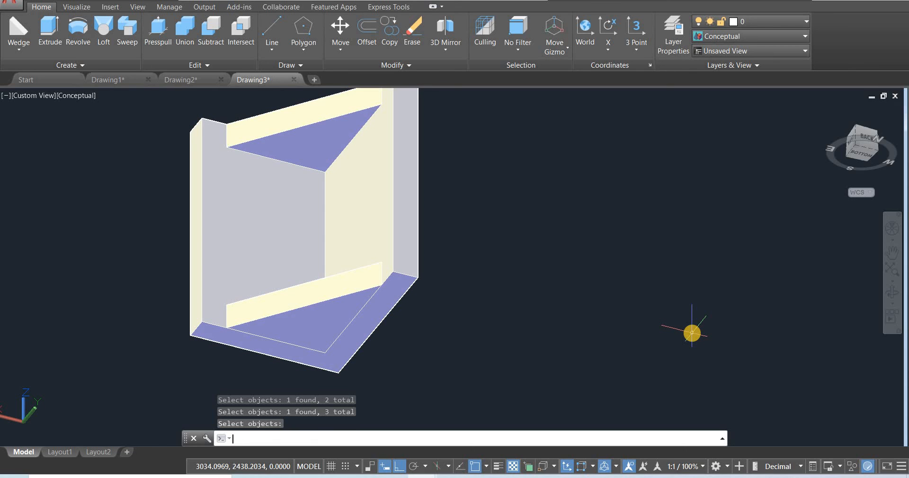
click(279, 317)
click(567, 312)
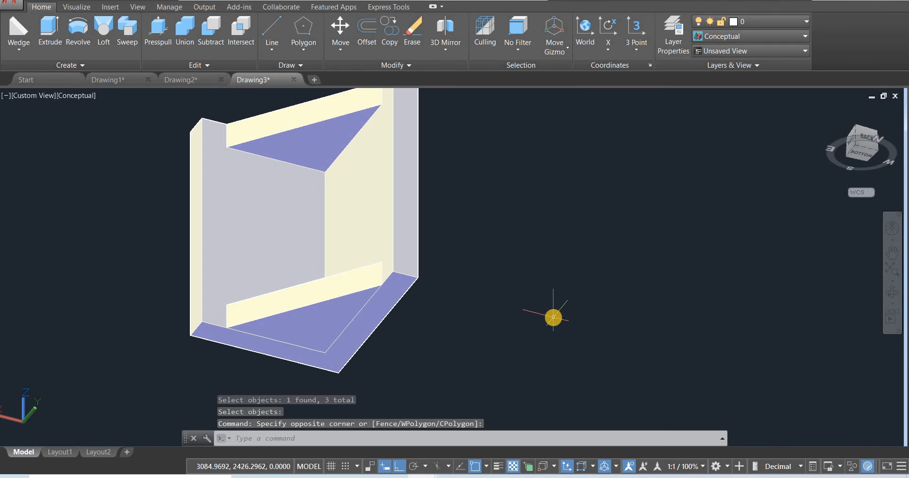
shift+middle_drag(495, 293, 559, 308)
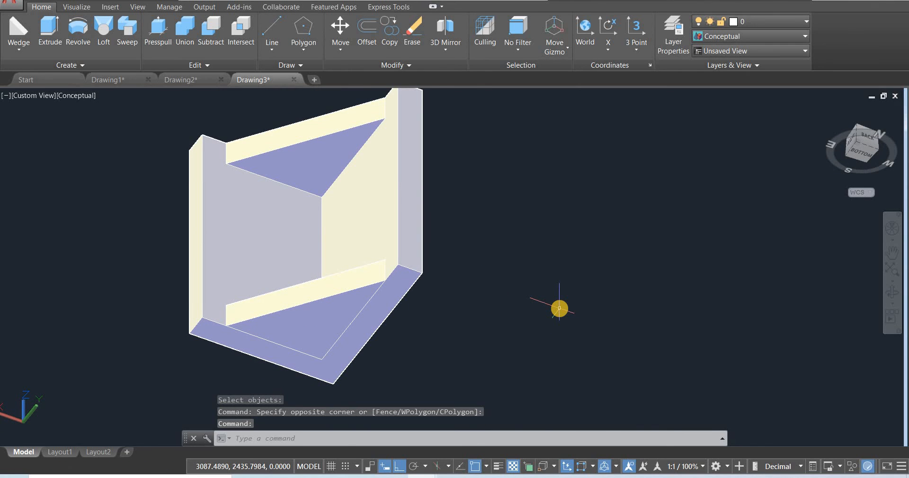